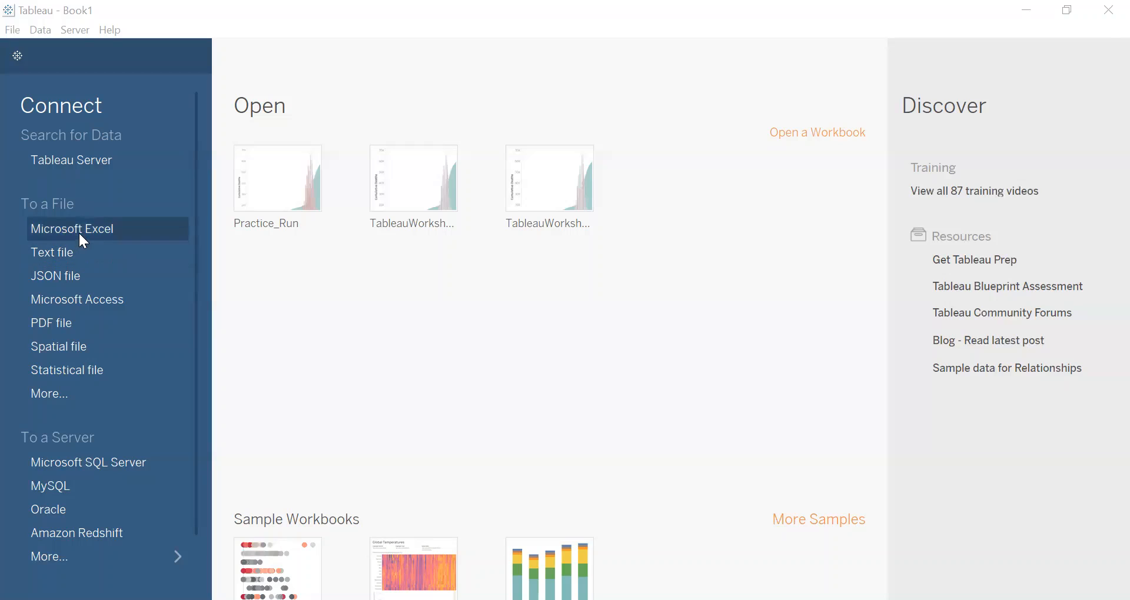
Step: Connect to the COVID19_Cases CSV file in the Downloads folder as the data source
{"action": "left_click", "coordinate": [55, 394]}
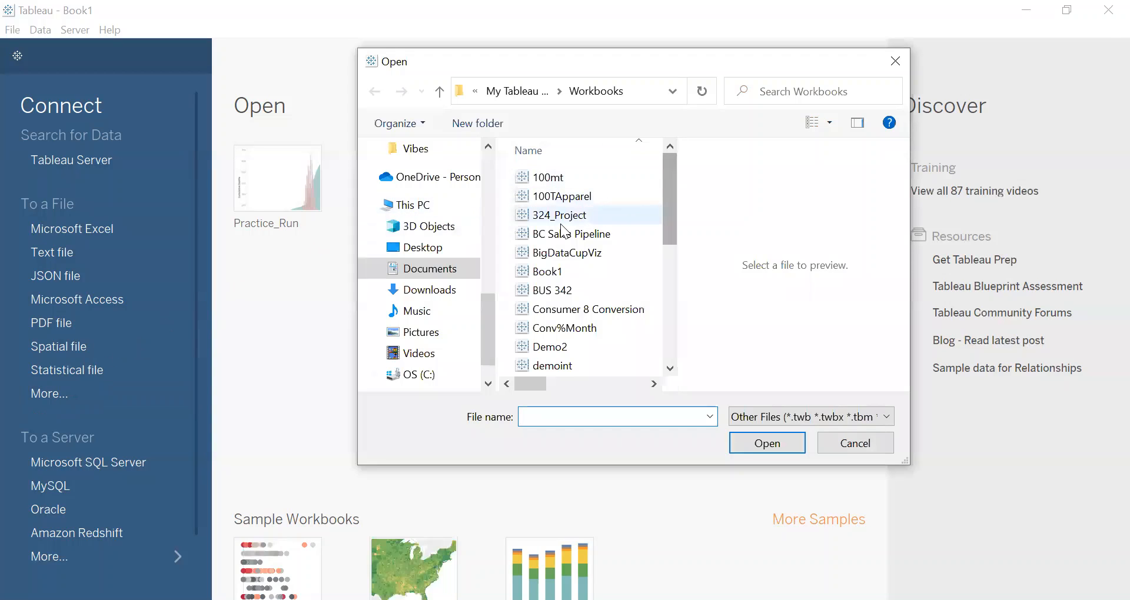
{"action": "scroll", "coordinate": [440, 238], "scroll_direction": "up", "scroll_amount": 3}
{"action": "scroll", "coordinate": [440, 238], "scroll_direction": "up", "scroll_amount": 5}
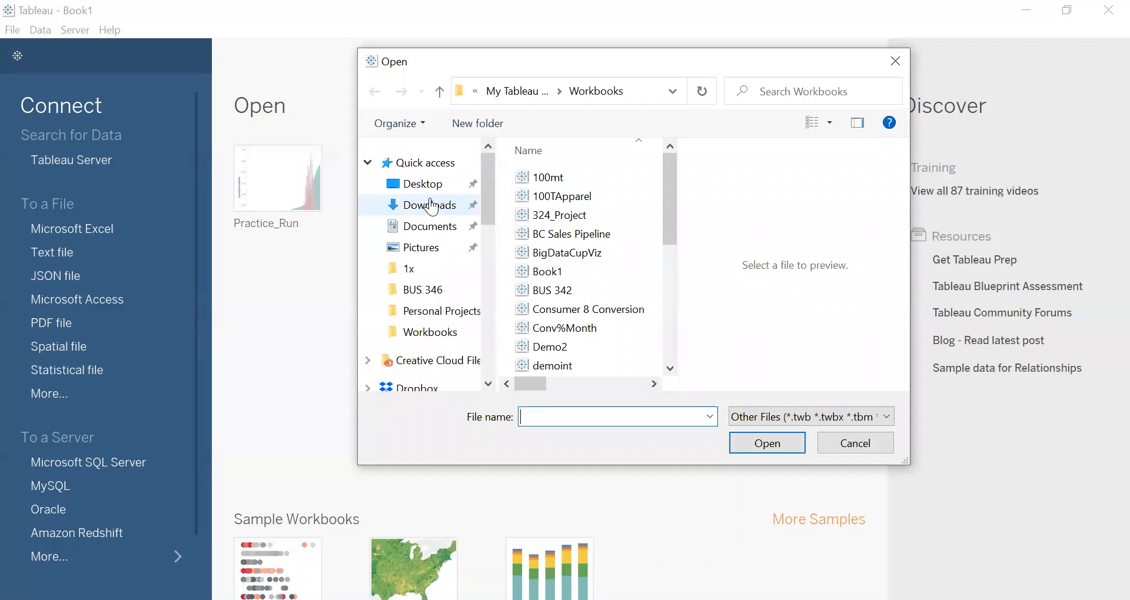
{"action": "left_click", "coordinate": [431, 206]}
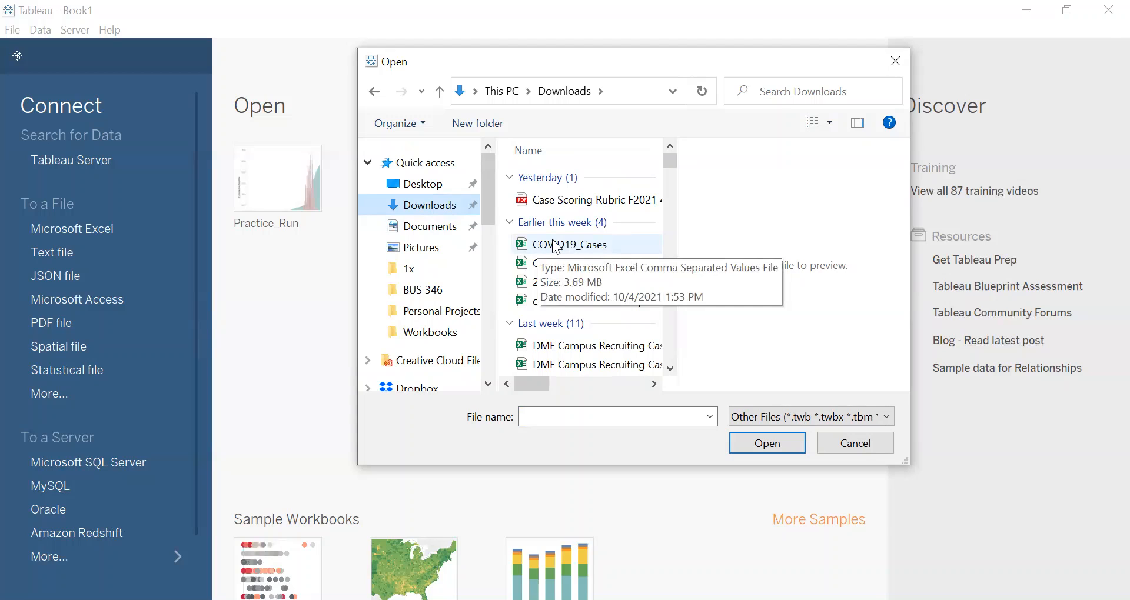
{"action": "left_click", "coordinate": [555, 246]}
{"action": "left_click", "coordinate": [785, 445]}
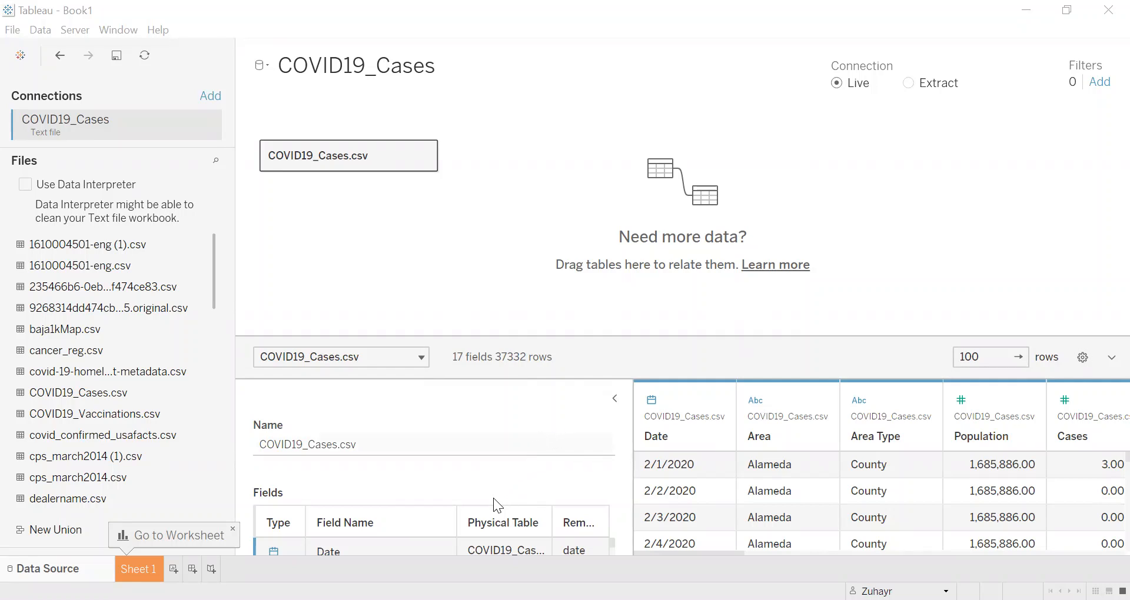
Step: Collapse the table details beside the data preview and open the Sheet 1 worksheet
{"action": "left_click", "coordinate": [613, 400]}
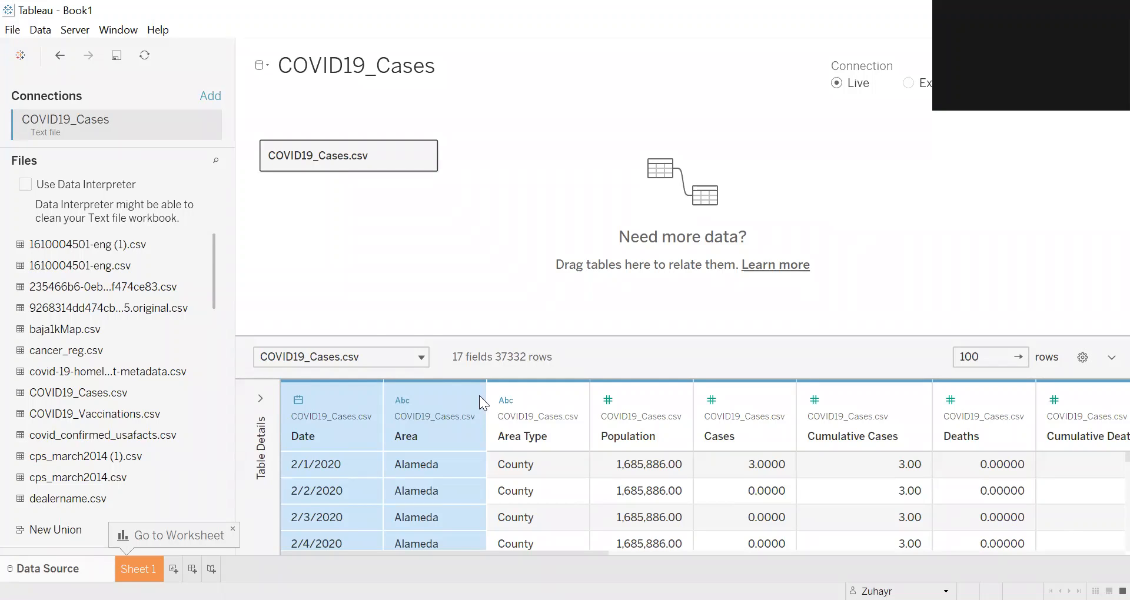
{"action": "left_click", "coordinate": [138, 569]}
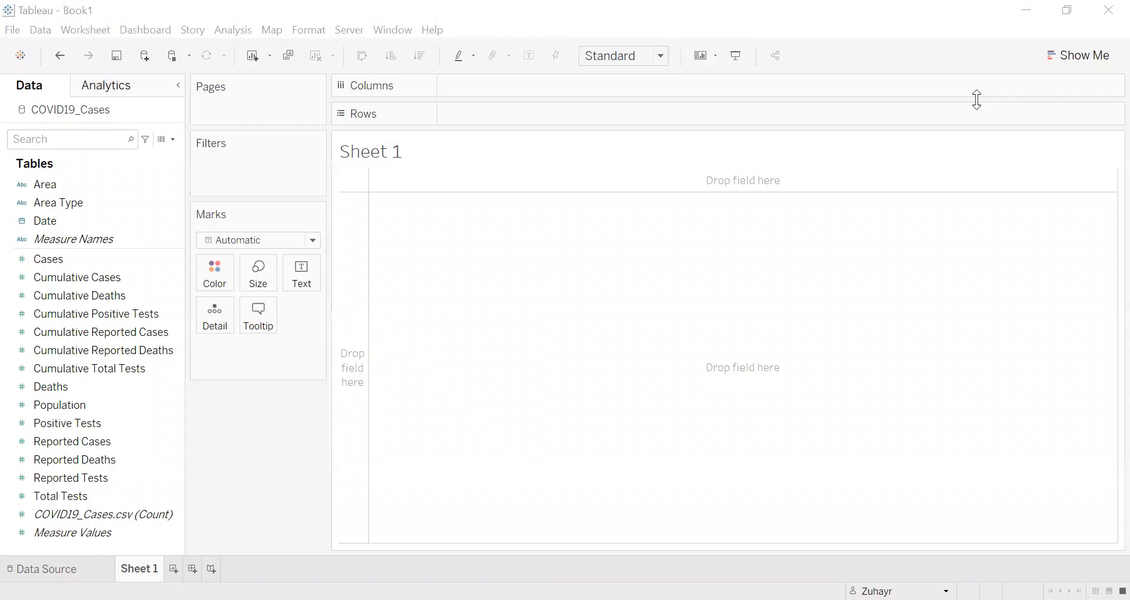
Step: Examine the dimensions, measures and data types in the worksheet's field list, comparing them with the source data columns
{"action": "left_click", "coordinate": [111, 209]}
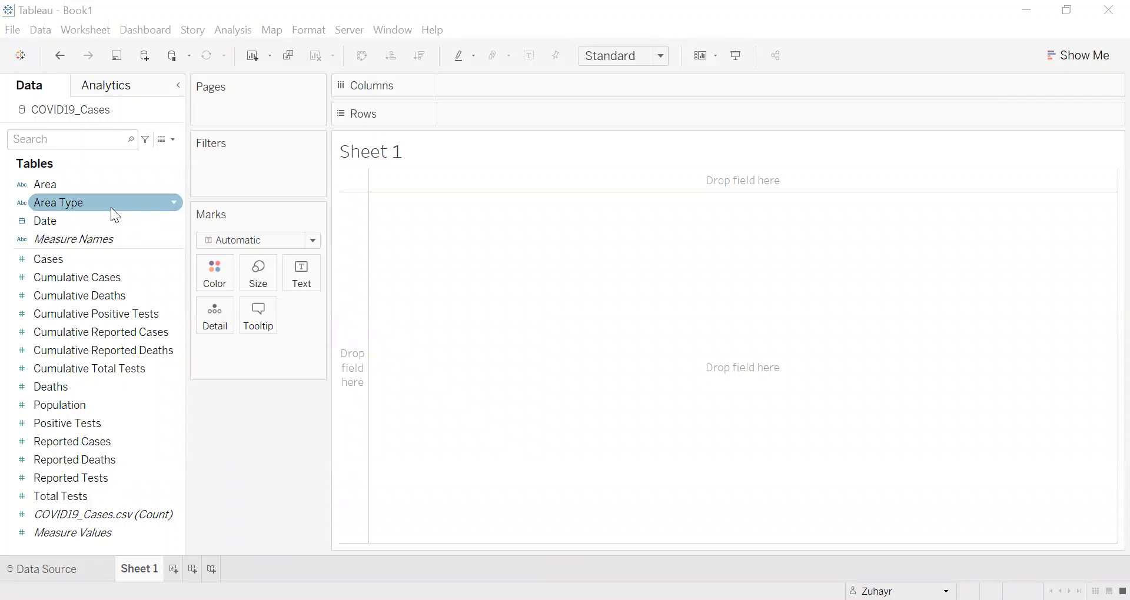
{"action": "left_click", "coordinate": [86, 183]}
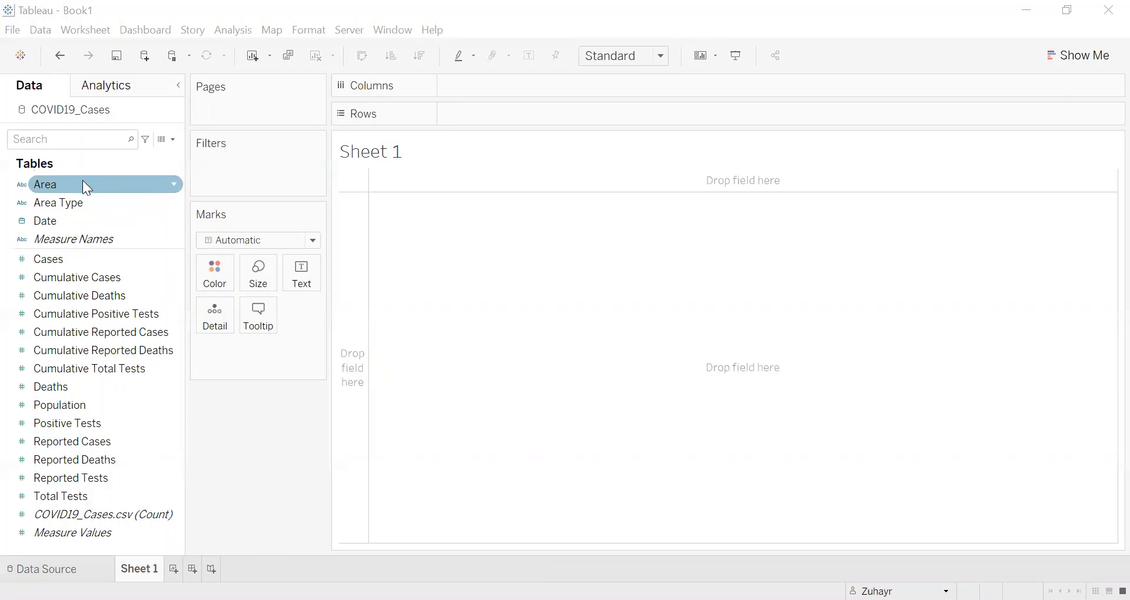
{"action": "left_click", "coordinate": [72, 565]}
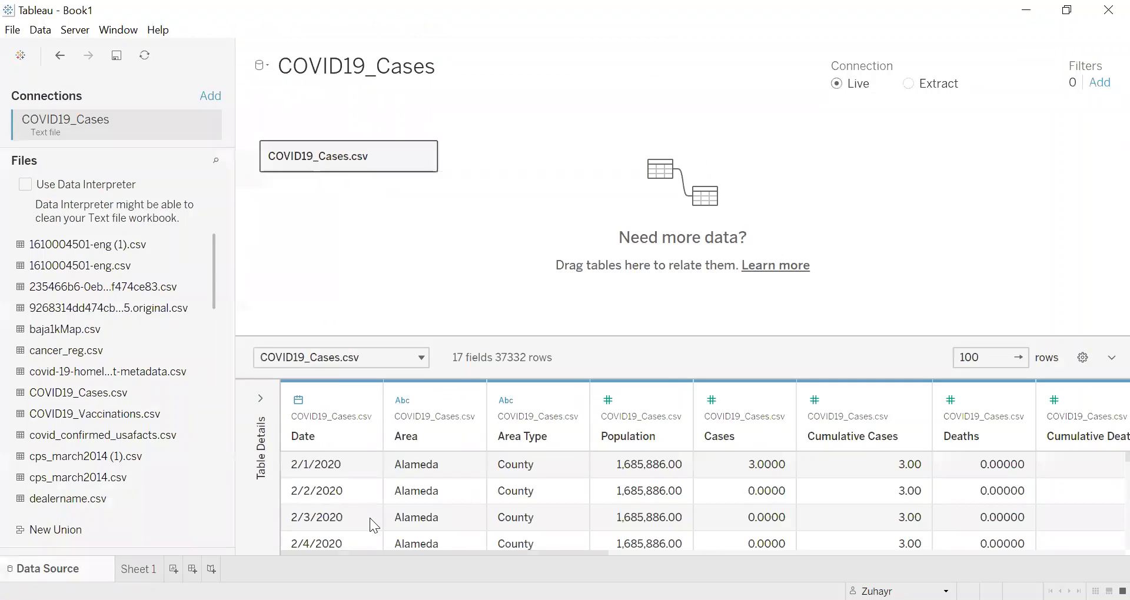
{"action": "left_click", "coordinate": [139, 569]}
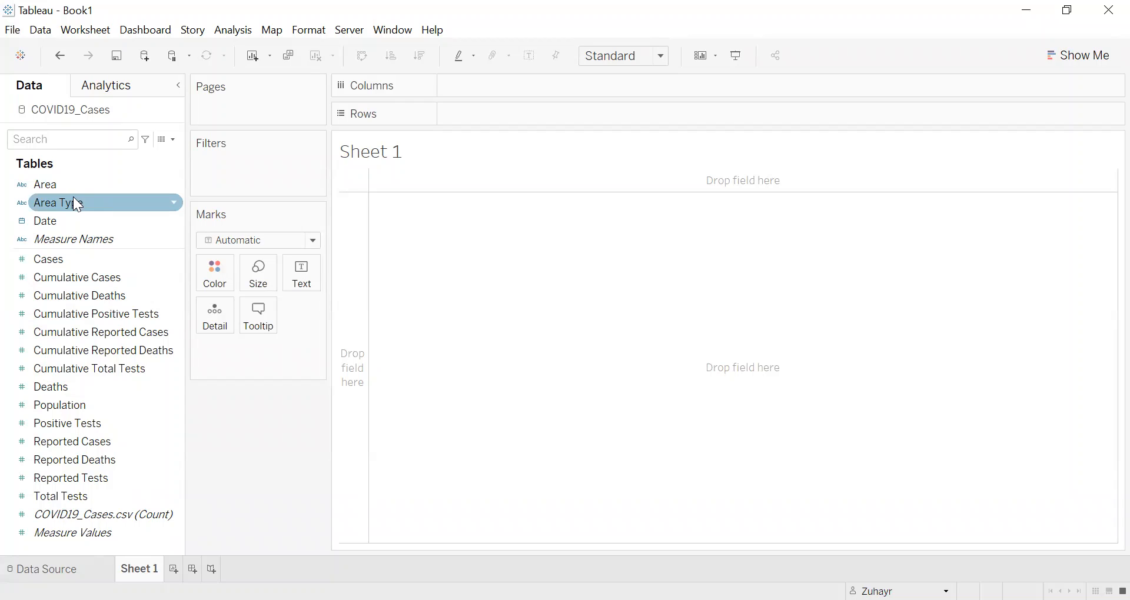
{"action": "left_click", "coordinate": [27, 259]}
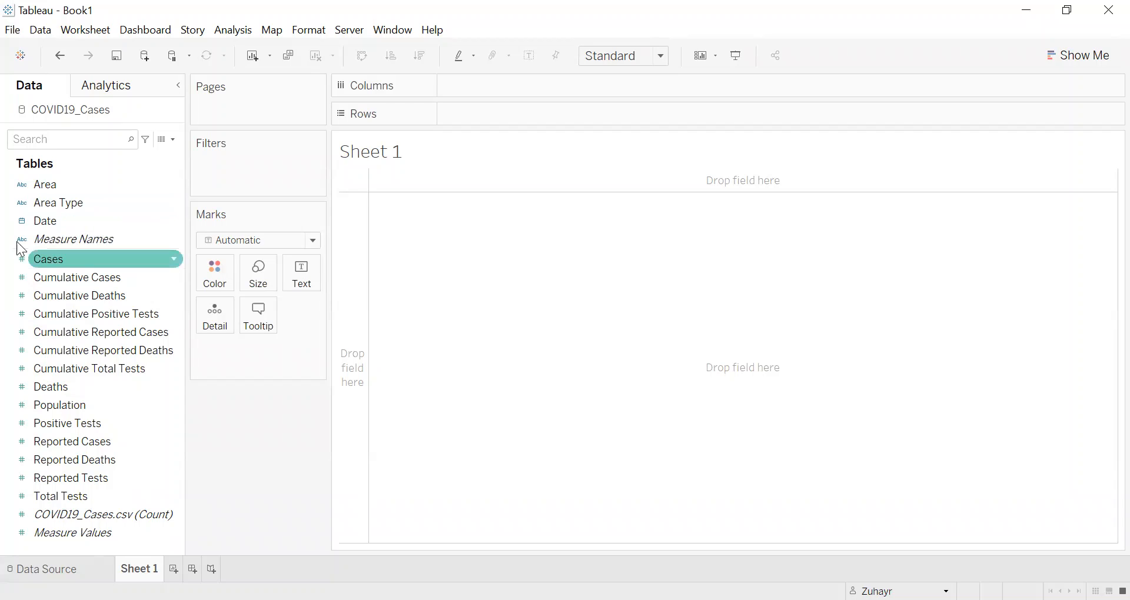
{"action": "left_click", "coordinate": [76, 203]}
{"action": "left_click", "coordinate": [21, 183]}
{"action": "left_click", "coordinate": [24, 203]}
{"action": "left_click", "coordinate": [24, 221]}
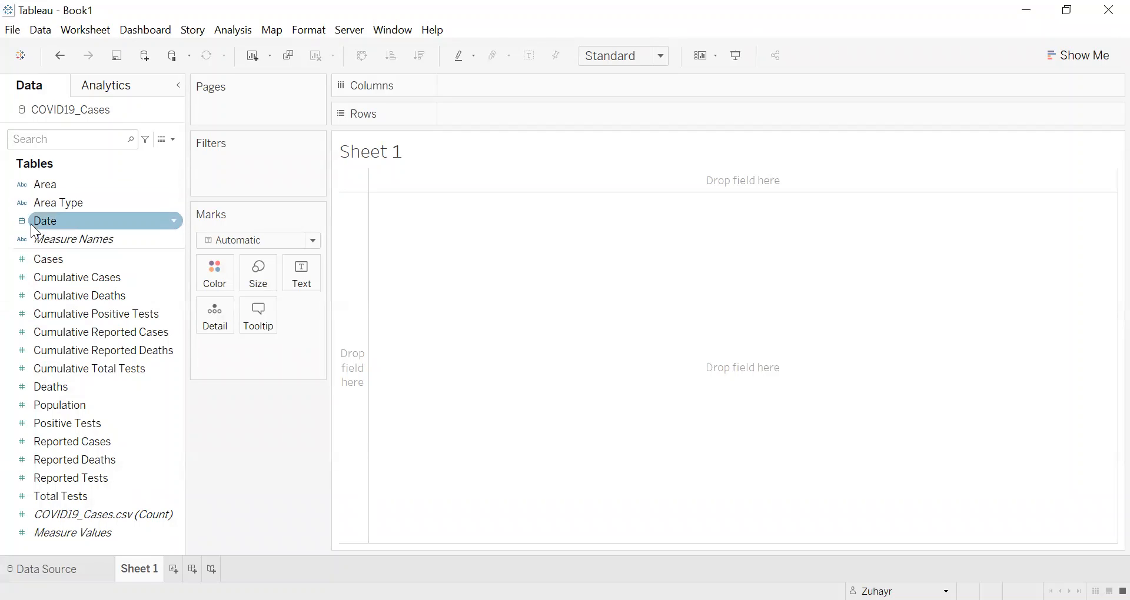
{"action": "left_click", "coordinate": [44, 277]}
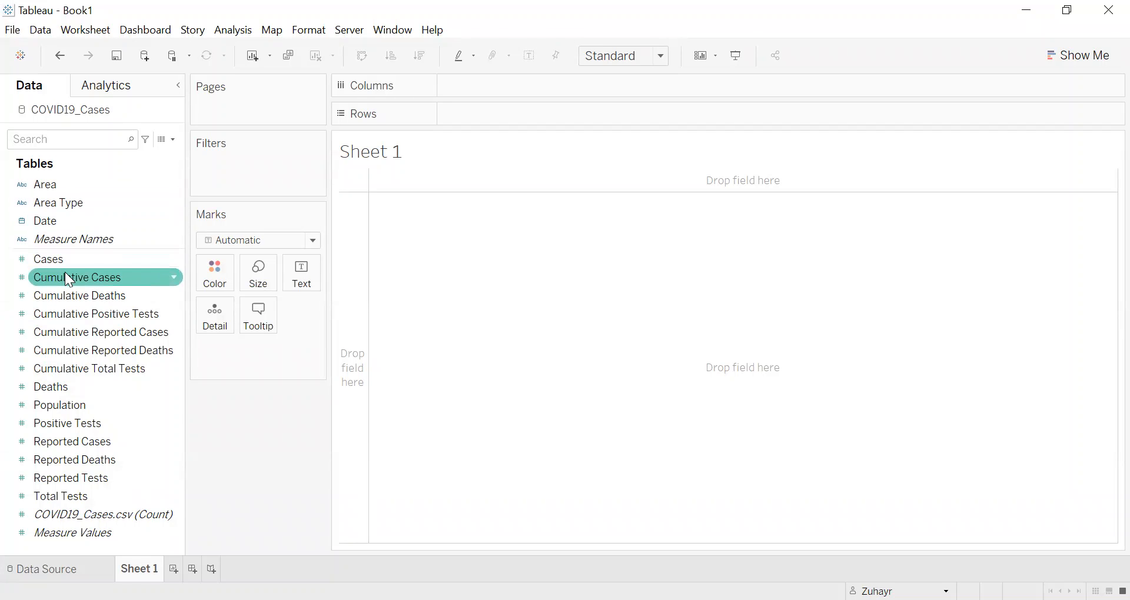
{"action": "key", "text": "Up"}
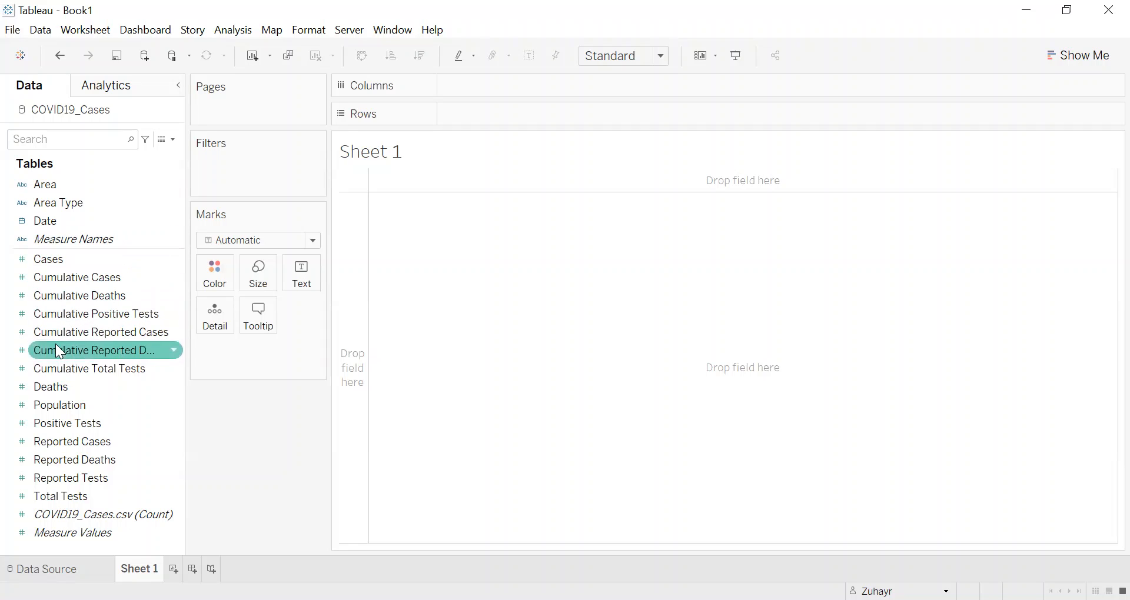
{"action": "key", "text": "Up"}
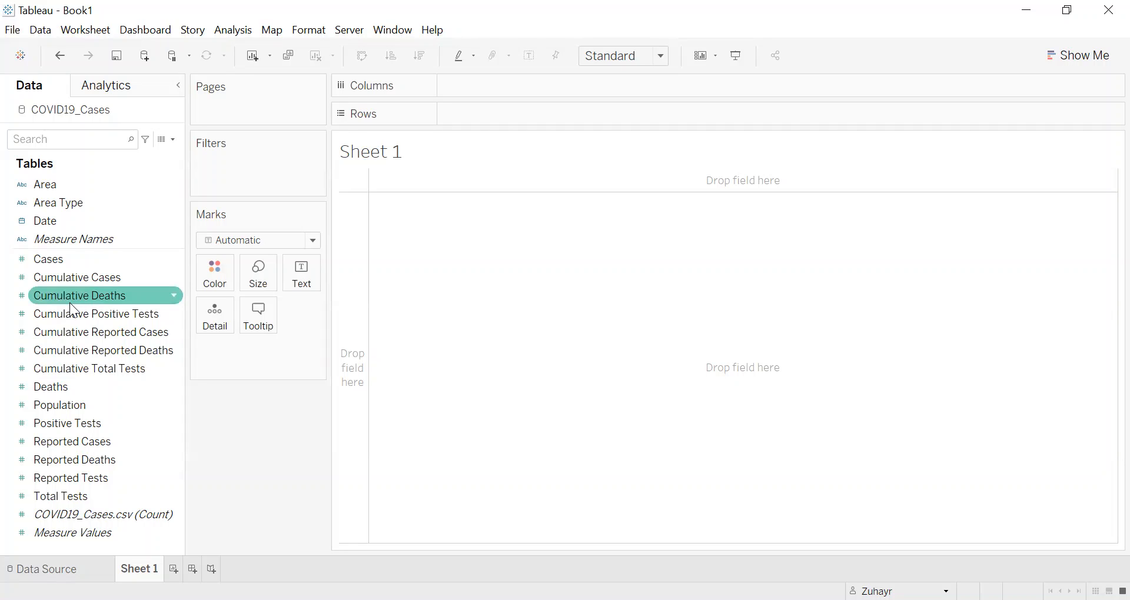
{"action": "left_click", "coordinate": [95, 278]}
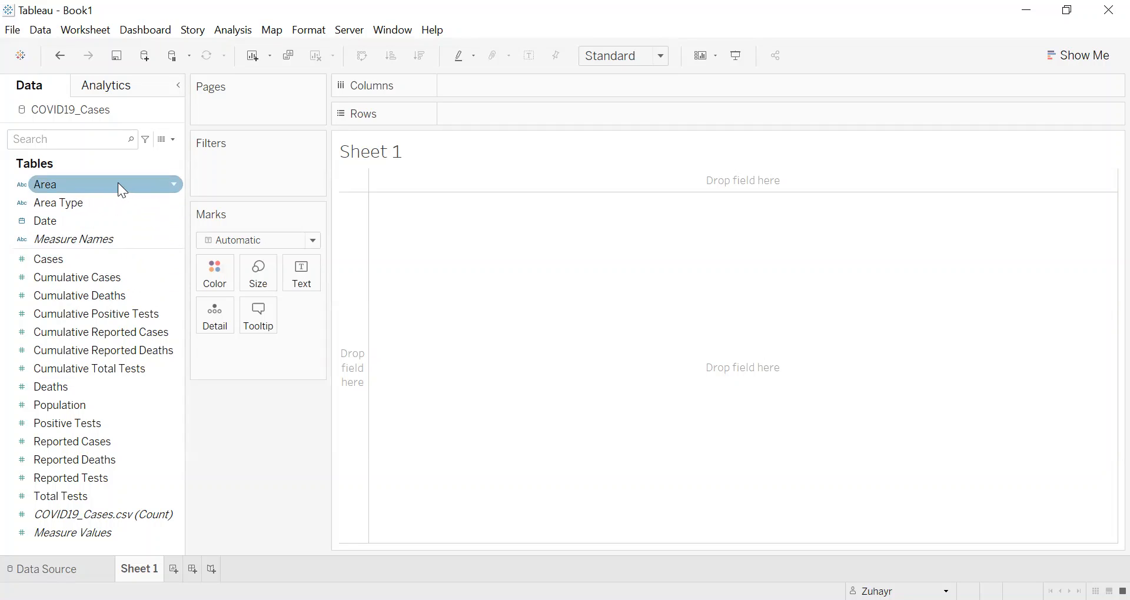
Step: Place the Date field on Columns in Sheet 1
{"action": "left_click", "coordinate": [78, 221]}
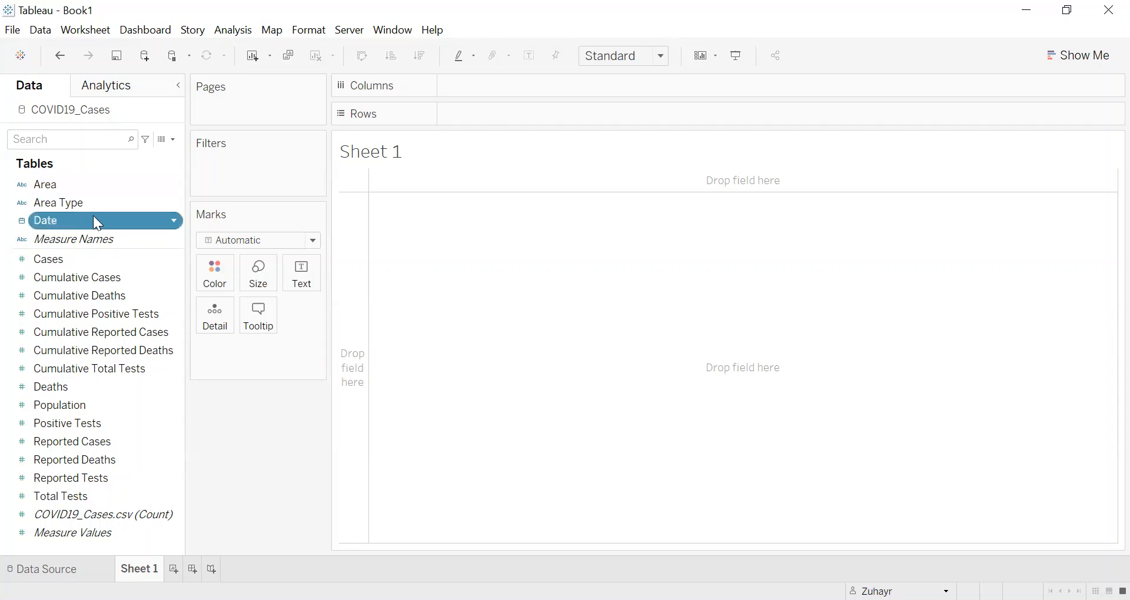
{"action": "left_click_drag", "start_coordinate": [97, 222], "coordinate": [187, 202]}
{"action": "left_click_drag", "start_coordinate": [450, 170], "coordinate": [512, 94]}
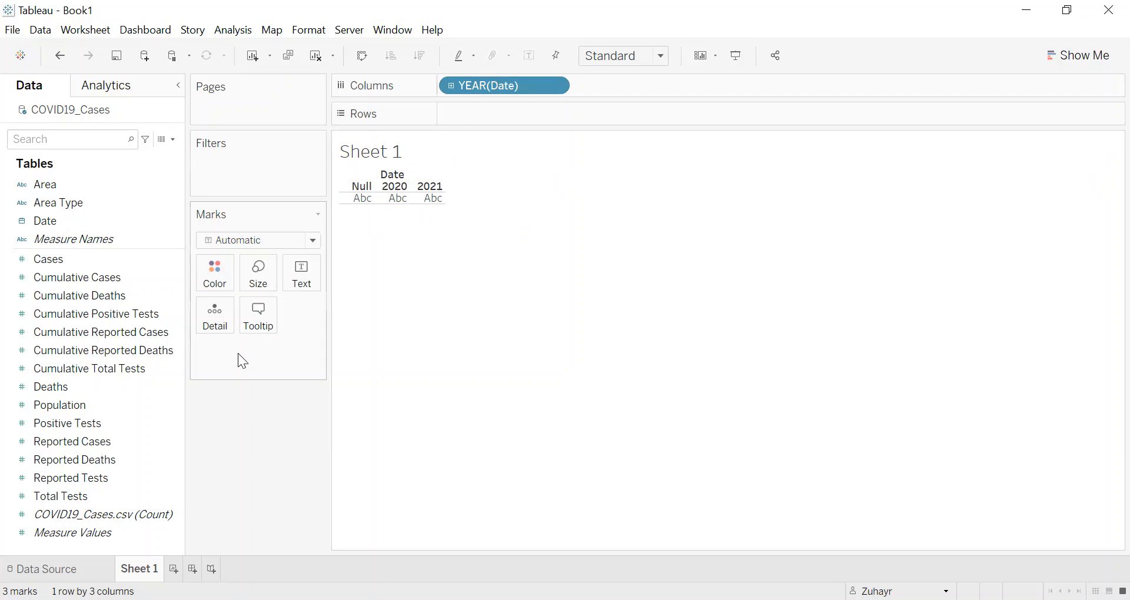
Step: Check the Date column in the source data and set the Date field on Columns to continuous Month (May 2015 format)
{"action": "left_click", "coordinate": [69, 568]}
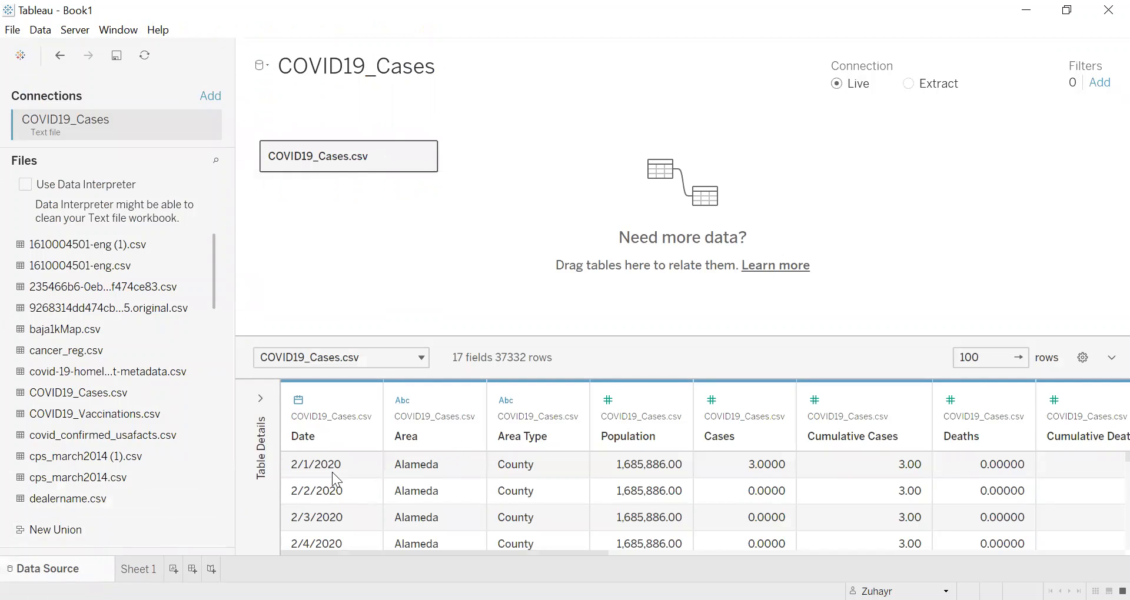
{"action": "scroll", "coordinate": [333, 477], "scroll_direction": "down", "scroll_amount": 3}
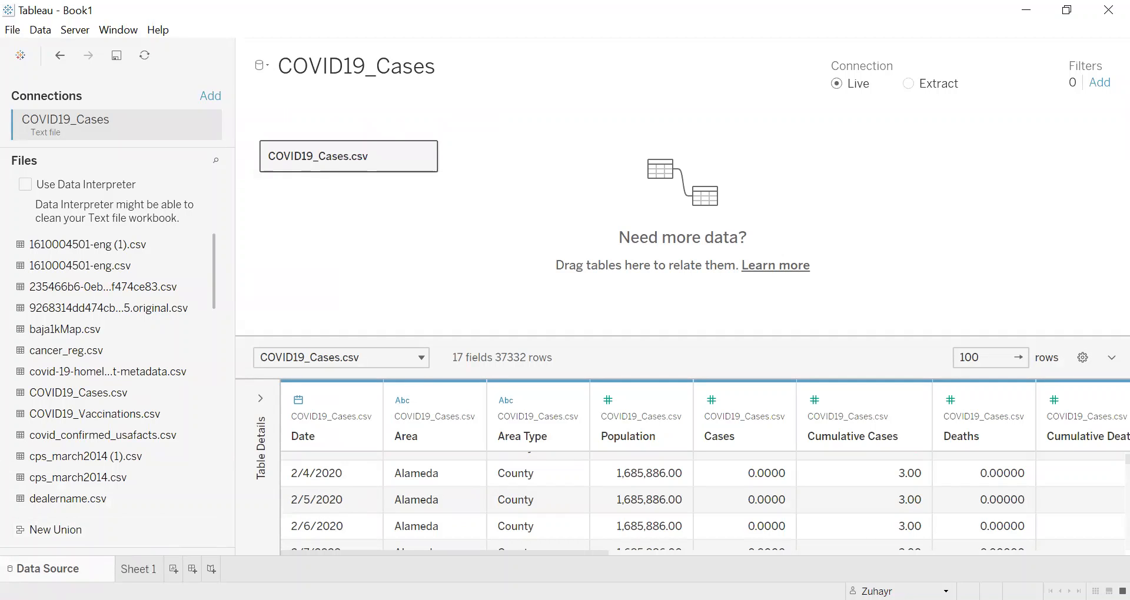
{"action": "left_click", "coordinate": [148, 568]}
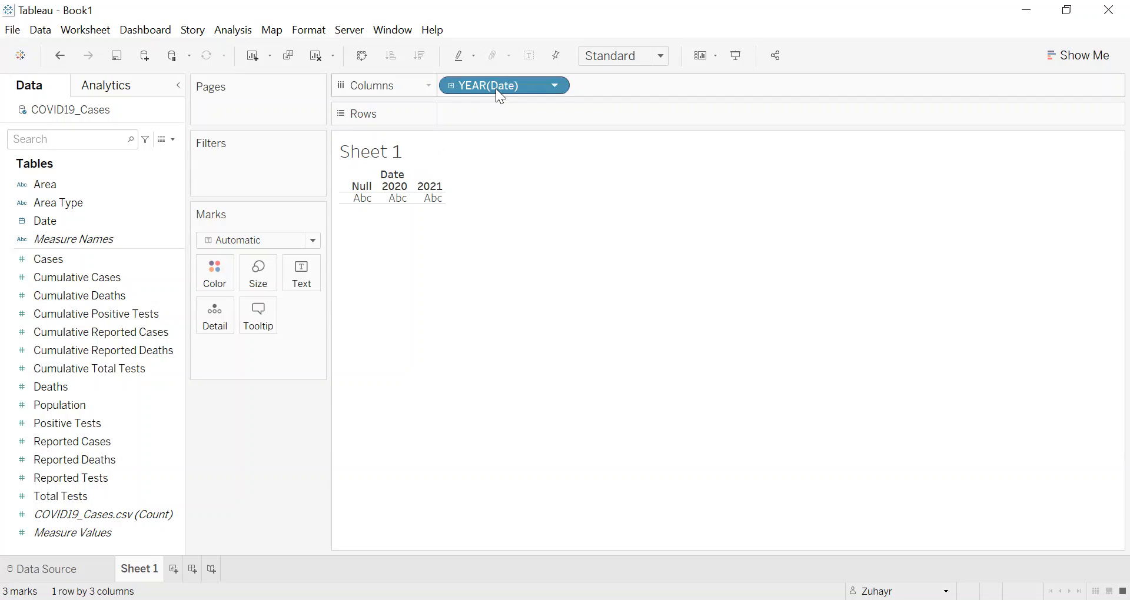
{"action": "left_click", "coordinate": [556, 87]}
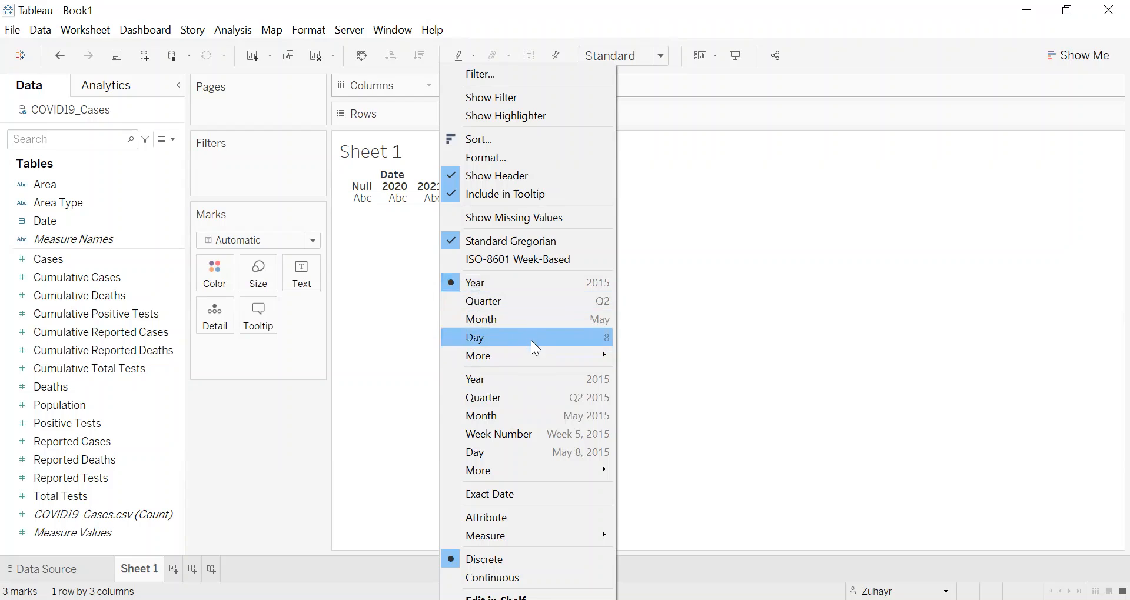
{"action": "left_click", "coordinate": [500, 425]}
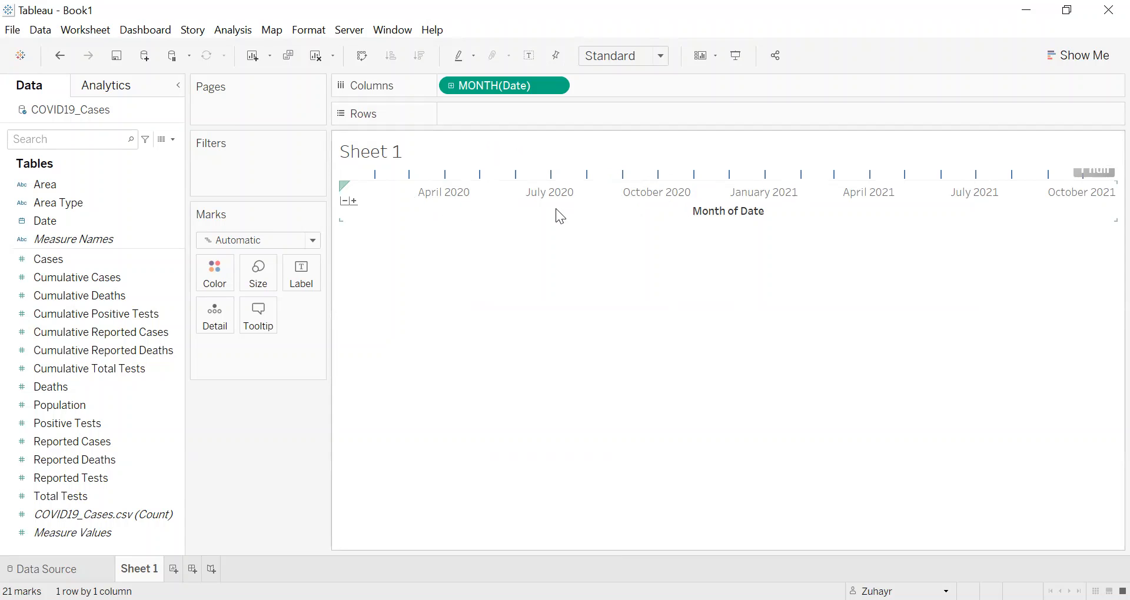
Step: Add the Cases measure to Rows to plot the sum of cases by month
{"action": "left_click", "coordinate": [172, 336]}
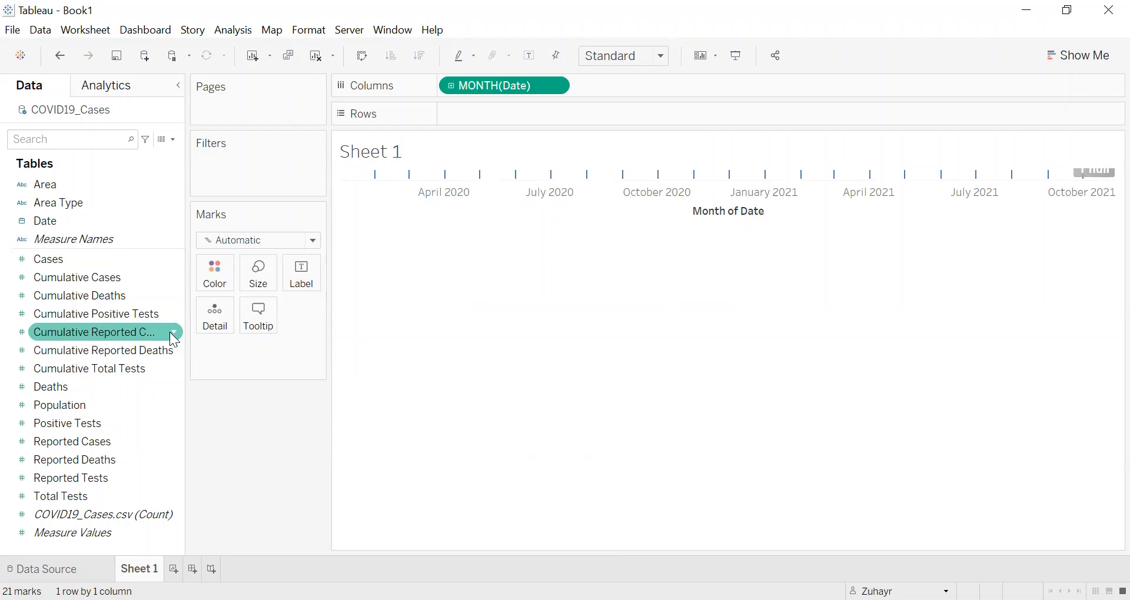
{"action": "left_click", "coordinate": [170, 262]}
{"action": "left_click", "coordinate": [142, 245]}
{"action": "left_click", "coordinate": [120, 262]}
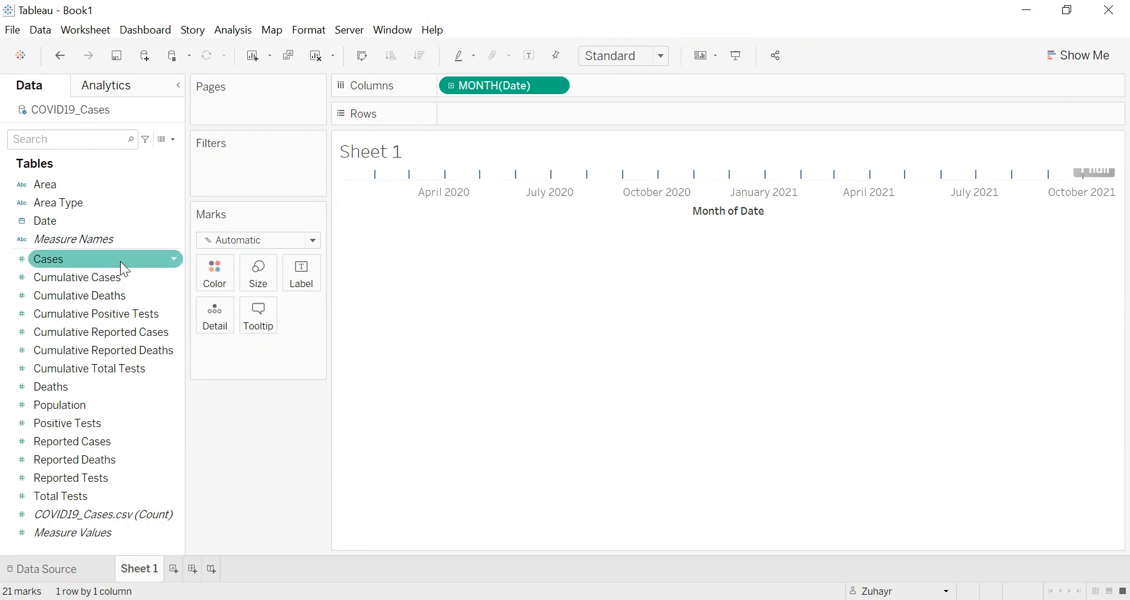
{"action": "left_click", "coordinate": [90, 274]}
{"action": "left_click", "coordinate": [81, 261]}
{"action": "left_click_drag", "start_coordinate": [82, 261], "coordinate": [633, 112]}
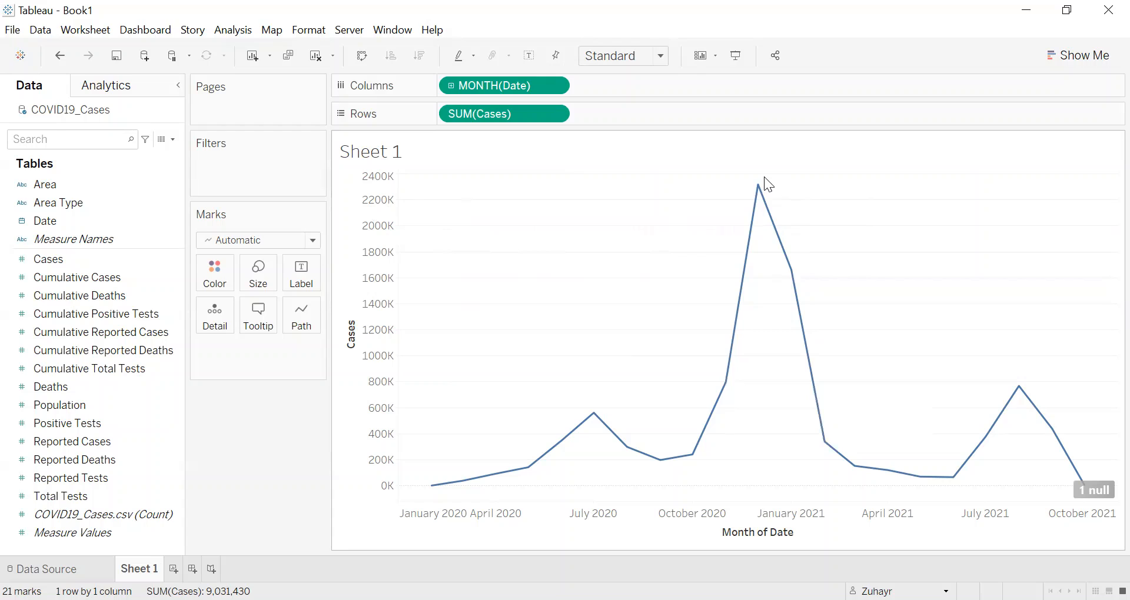
{"action": "mouse_move", "coordinate": [753, 190]}
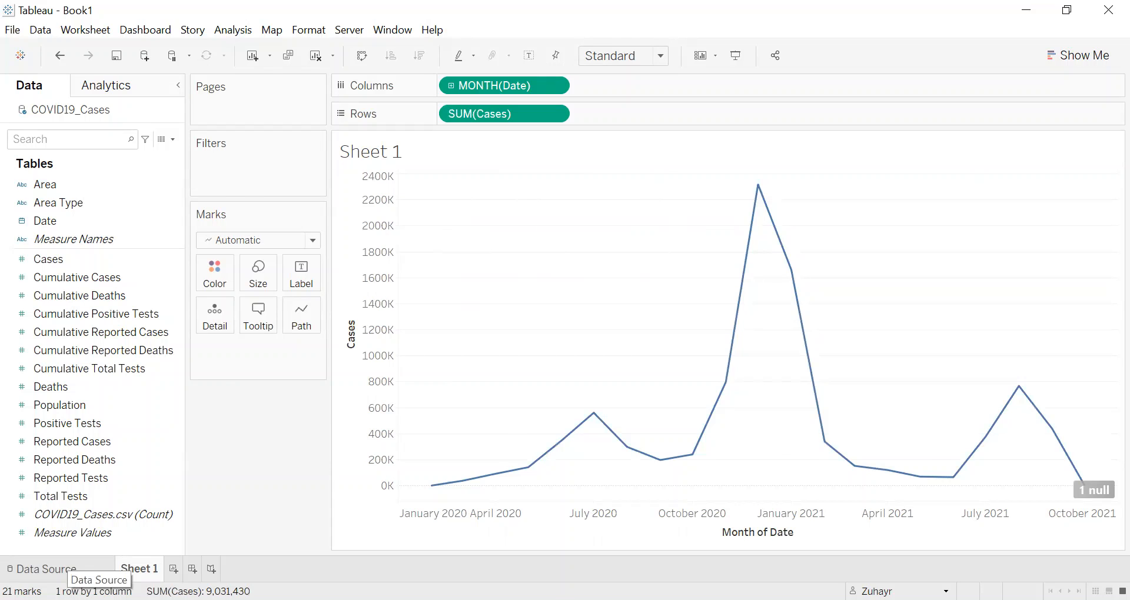
Step: Rename the Area column to County in the COVID19_Cases data source
{"action": "left_click", "coordinate": [65, 568]}
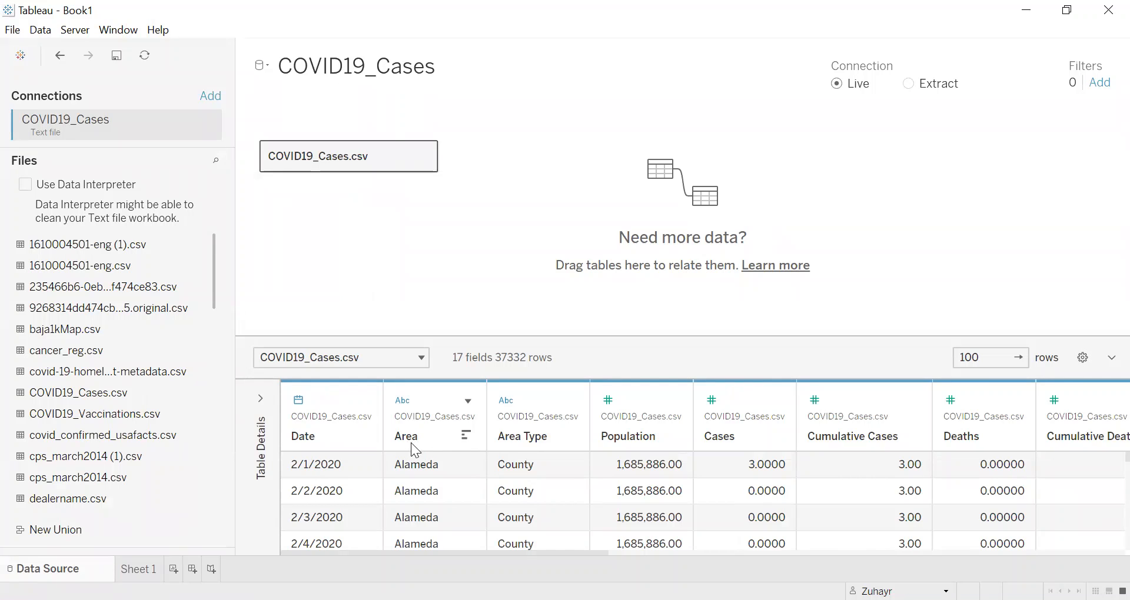
{"action": "scroll", "coordinate": [415, 477], "scroll_direction": "down", "scroll_amount": 1}
{"action": "scroll", "coordinate": [421, 475], "scroll_direction": "up", "scroll_amount": 2}
{"action": "double_click", "coordinate": [416, 438]}
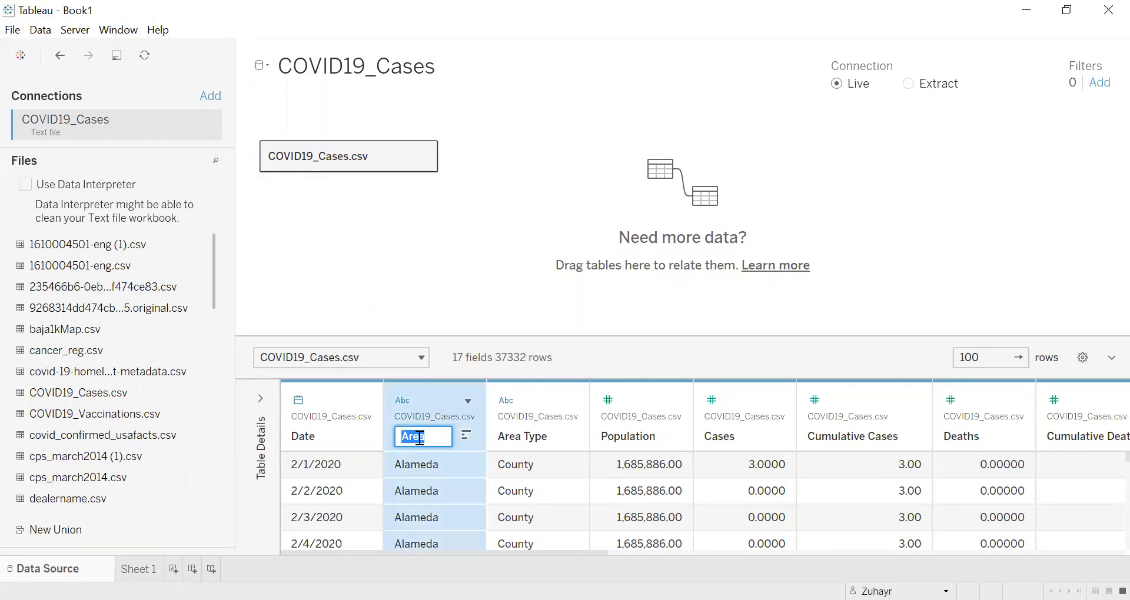
{"action": "type", "text": "County"}
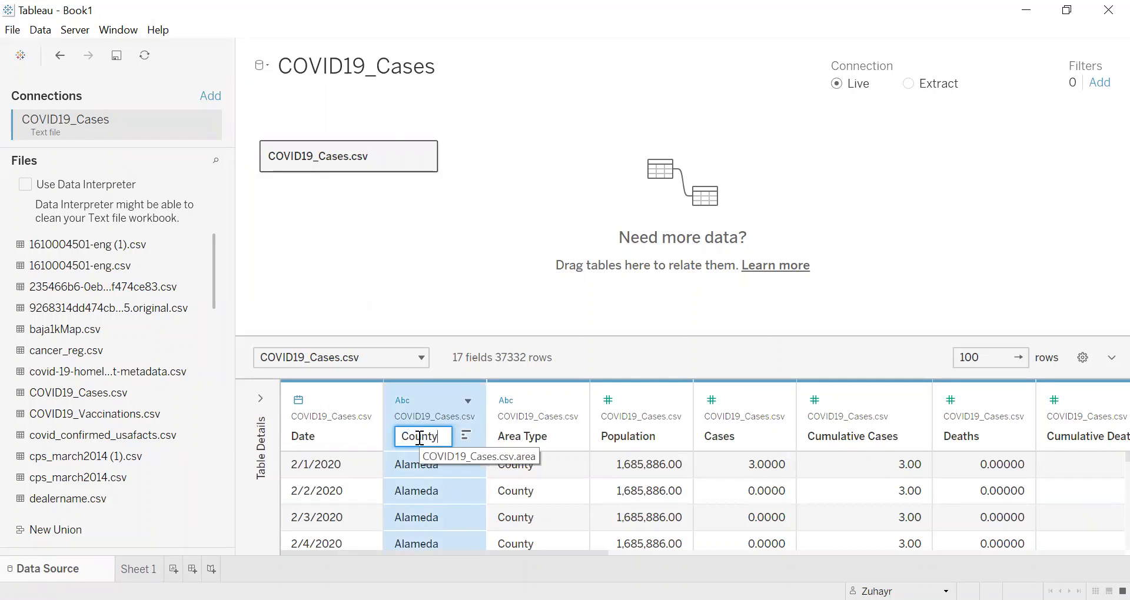
{"action": "key", "text": "Return"}
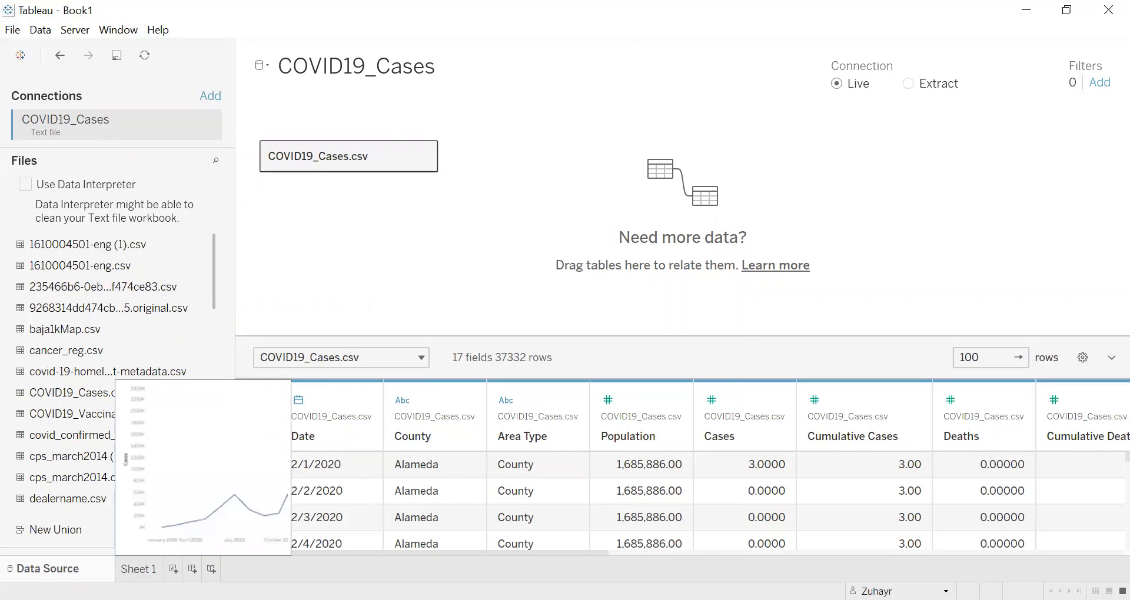
Step: Color the monthly cases lines in Sheet 1 by County and inspect the December 2020 peak of the California line
{"action": "left_click", "coordinate": [138, 568]}
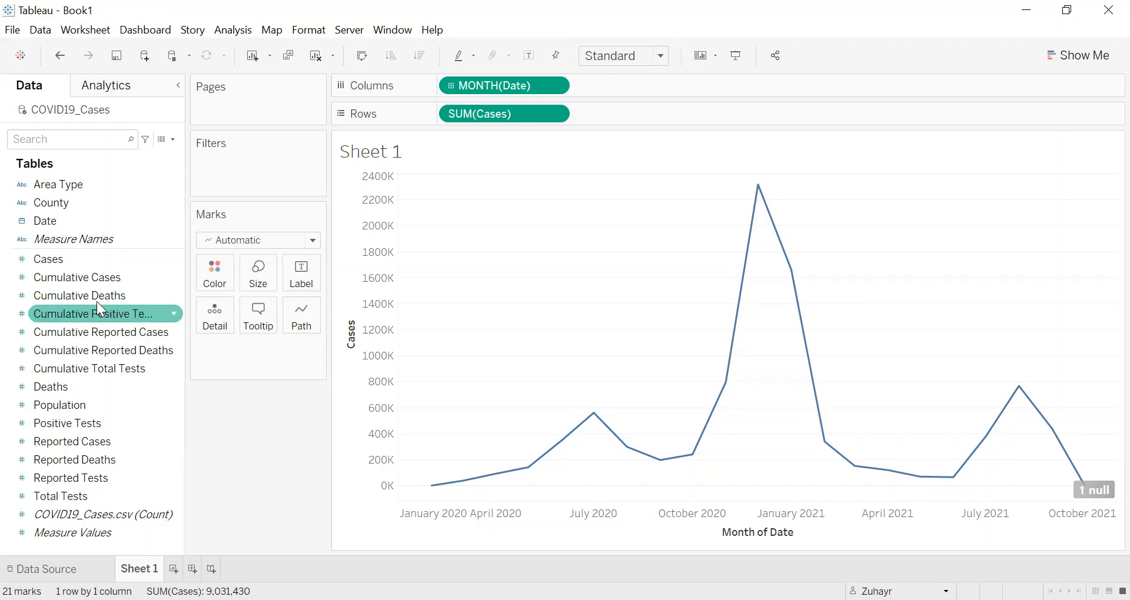
{"action": "left_click_drag", "start_coordinate": [78, 204], "coordinate": [223, 283]}
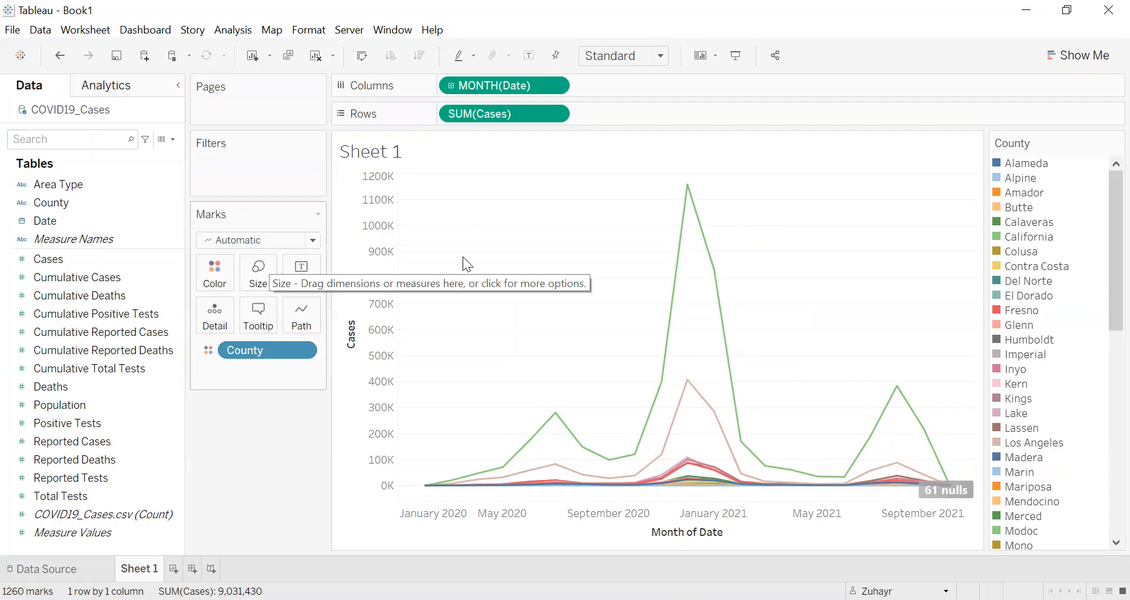
{"action": "mouse_move", "coordinate": [693, 203]}
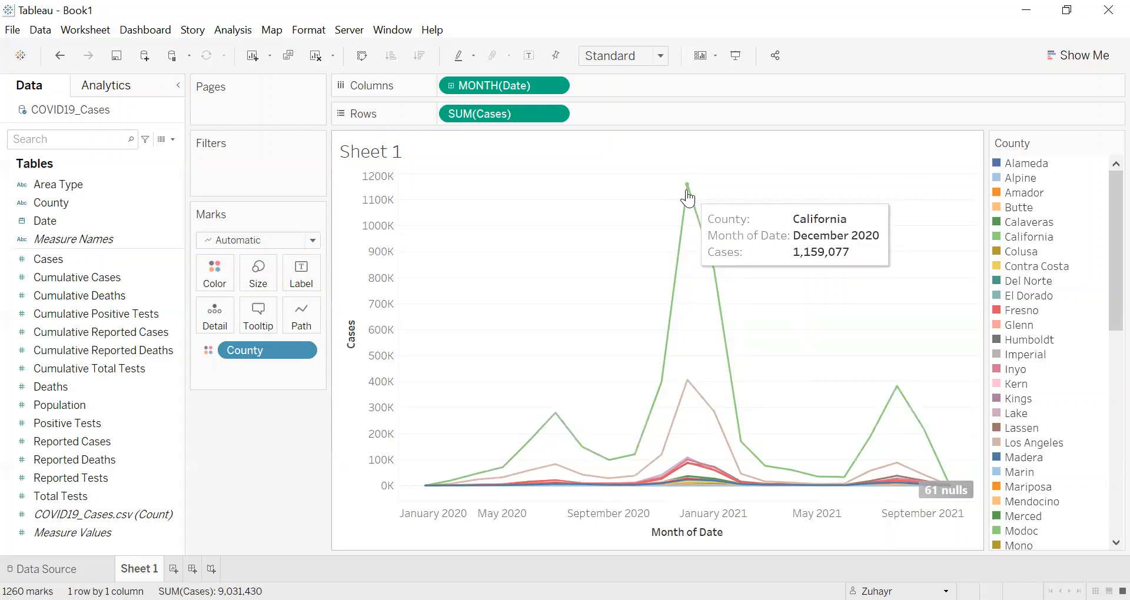
{"action": "mouse_move", "coordinate": [692, 196]}
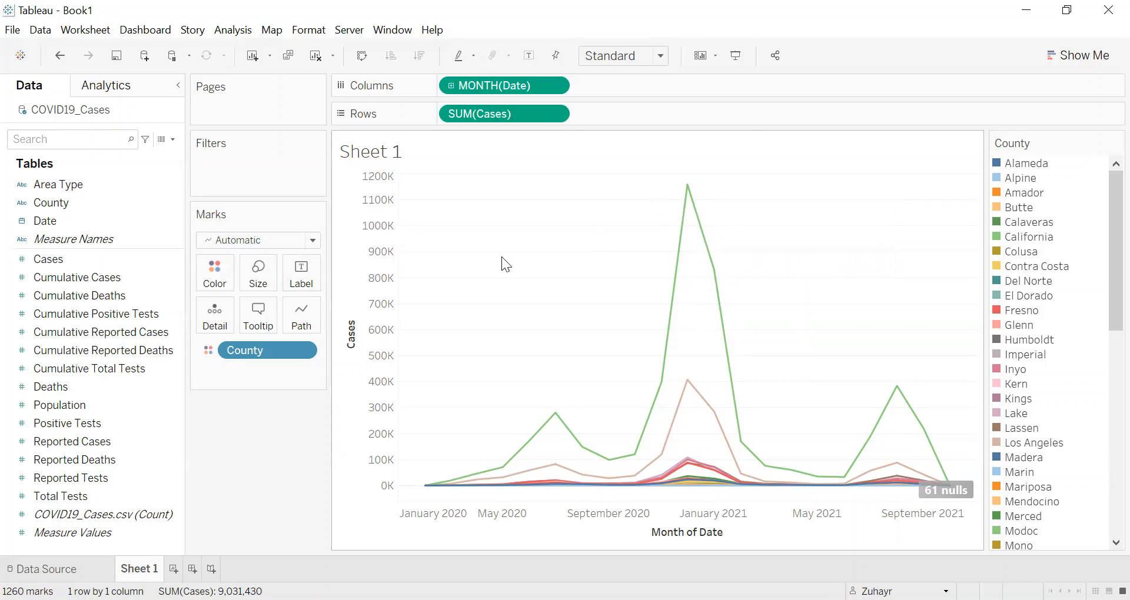
Step: Add a County filter to Sheet 1 that leaves out California and keeps all the other counties
{"action": "left_click", "coordinate": [108, 281]}
{"action": "left_click", "coordinate": [85, 259]}
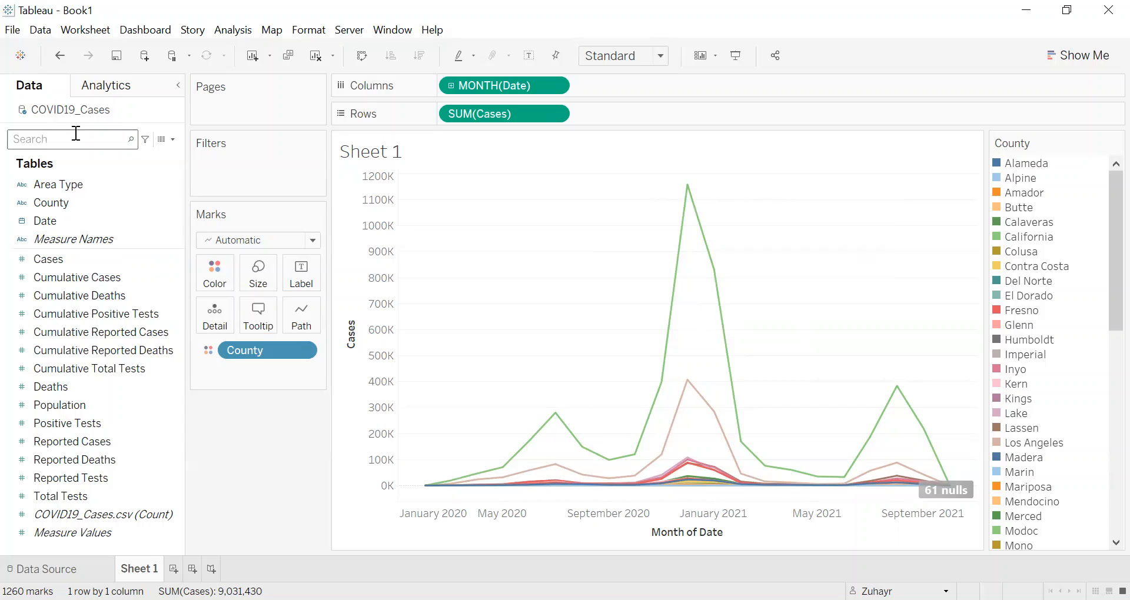
{"action": "left_click", "coordinate": [67, 190]}
{"action": "left_click", "coordinate": [66, 201]}
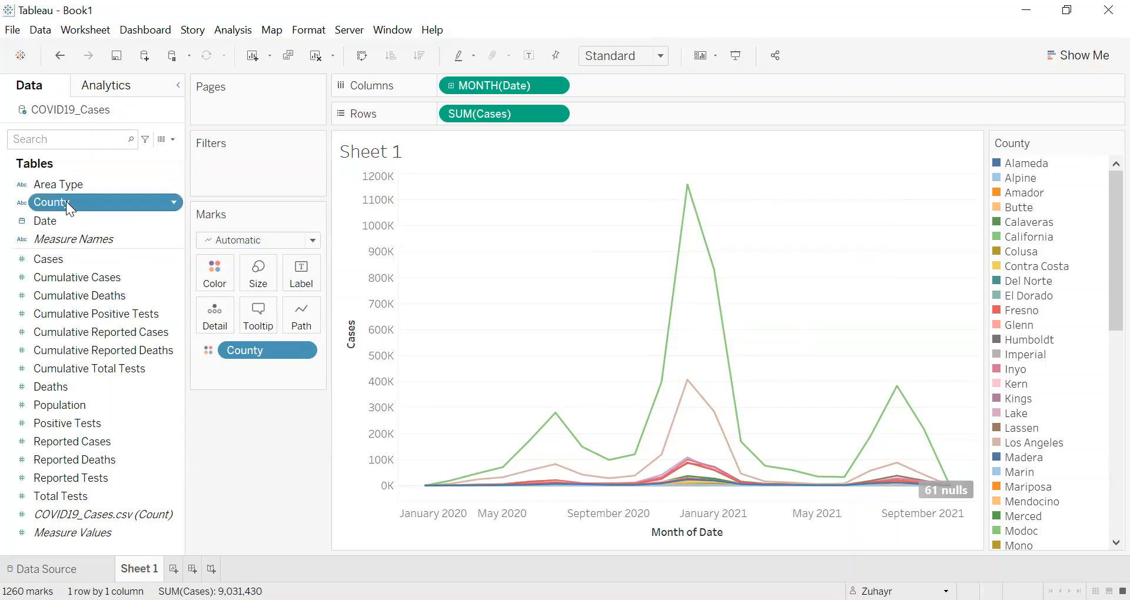
{"action": "left_click_drag", "start_coordinate": [66, 201], "coordinate": [265, 147]}
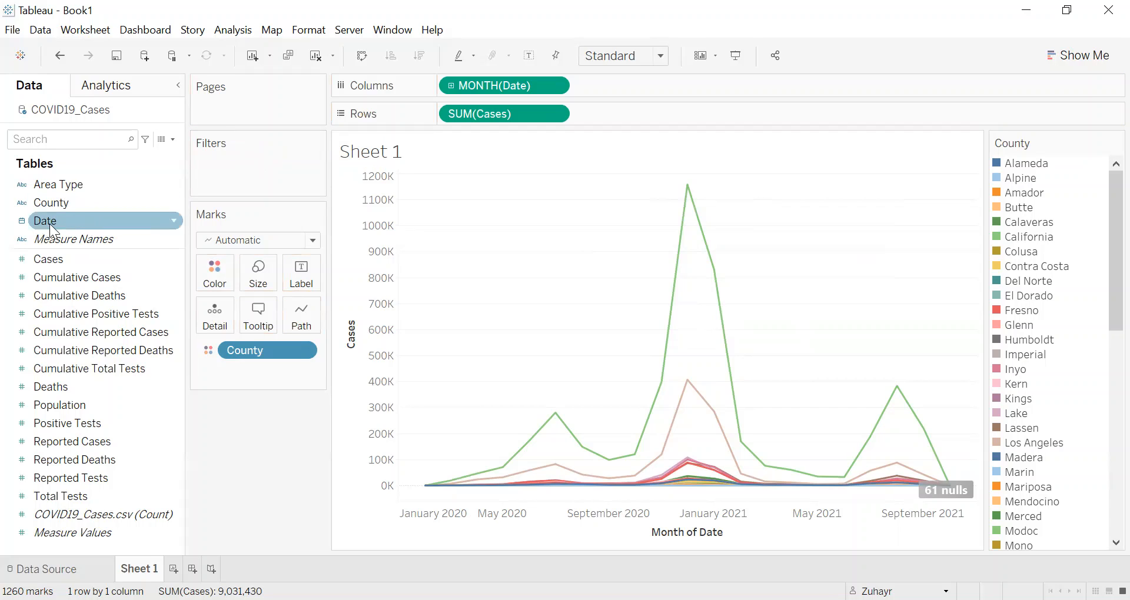
{"action": "left_click_drag", "start_coordinate": [76, 207], "coordinate": [215, 175]}
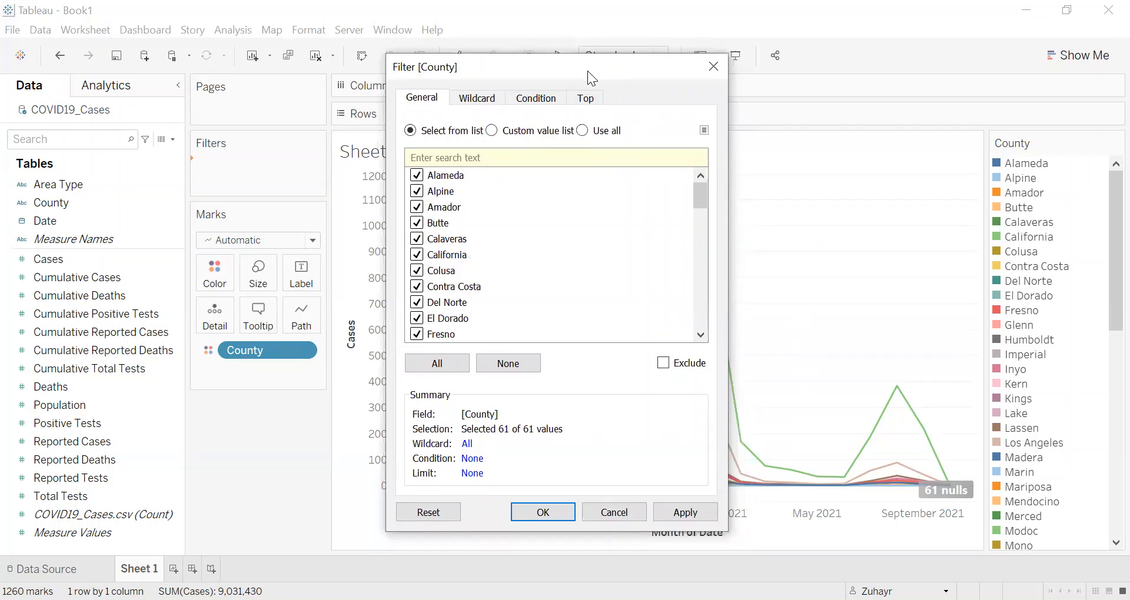
{"action": "left_click", "coordinate": [361, 272]}
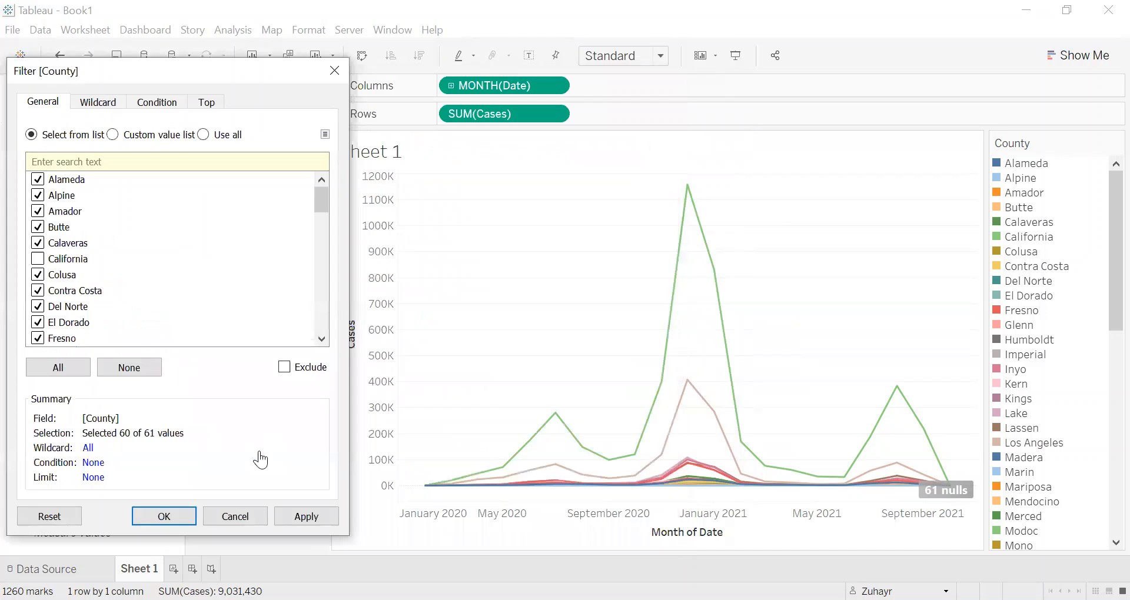
{"action": "left_click", "coordinate": [296, 513]}
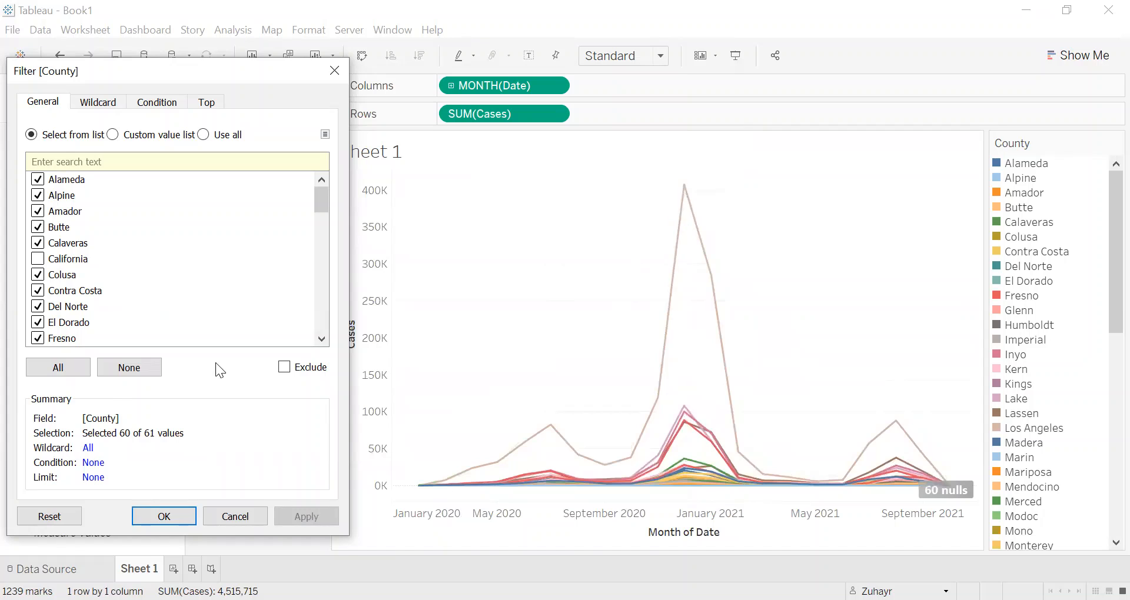
{"action": "left_click", "coordinate": [162, 517]}
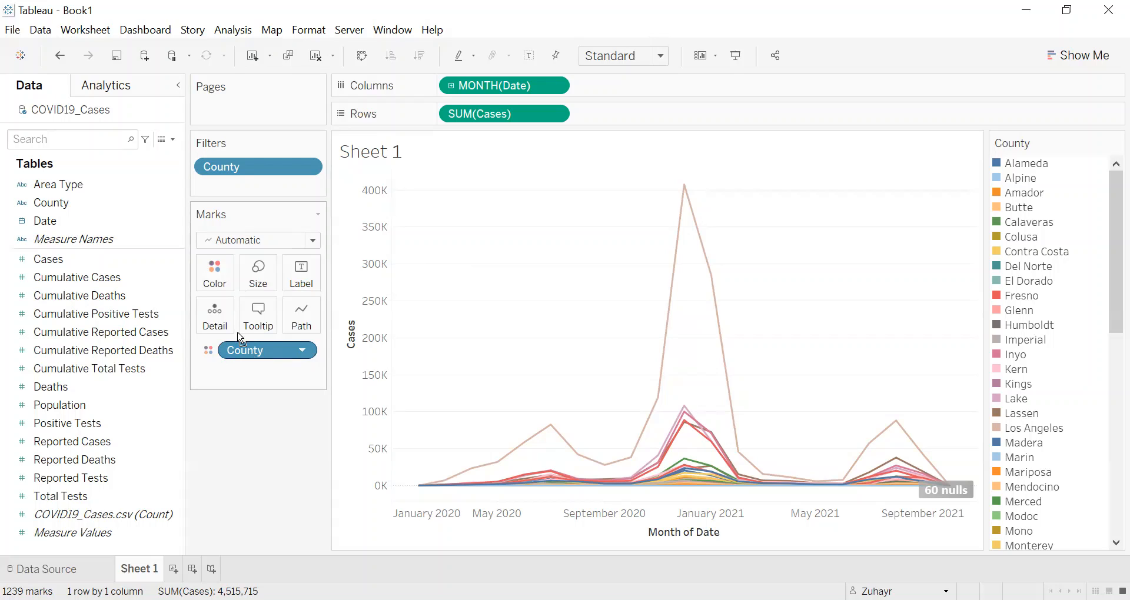
Step: Remove County from the line coloring and add the Cumulative Deaths measure to Rows after Cases
{"action": "left_click_drag", "start_coordinate": [278, 371], "coordinate": [68, 241]}
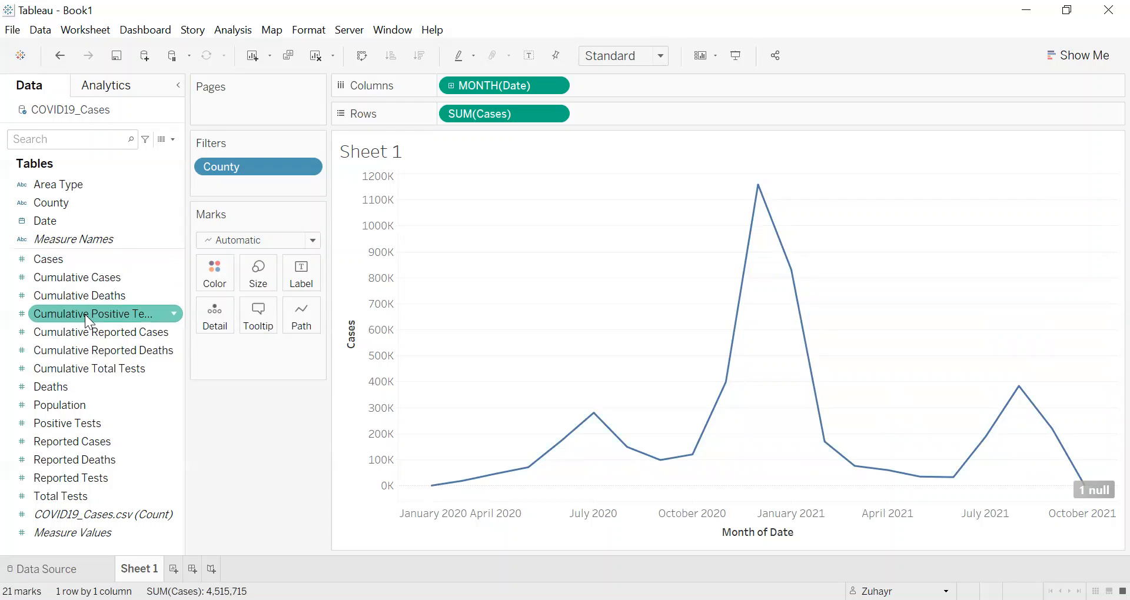
{"action": "left_click", "coordinate": [90, 298]}
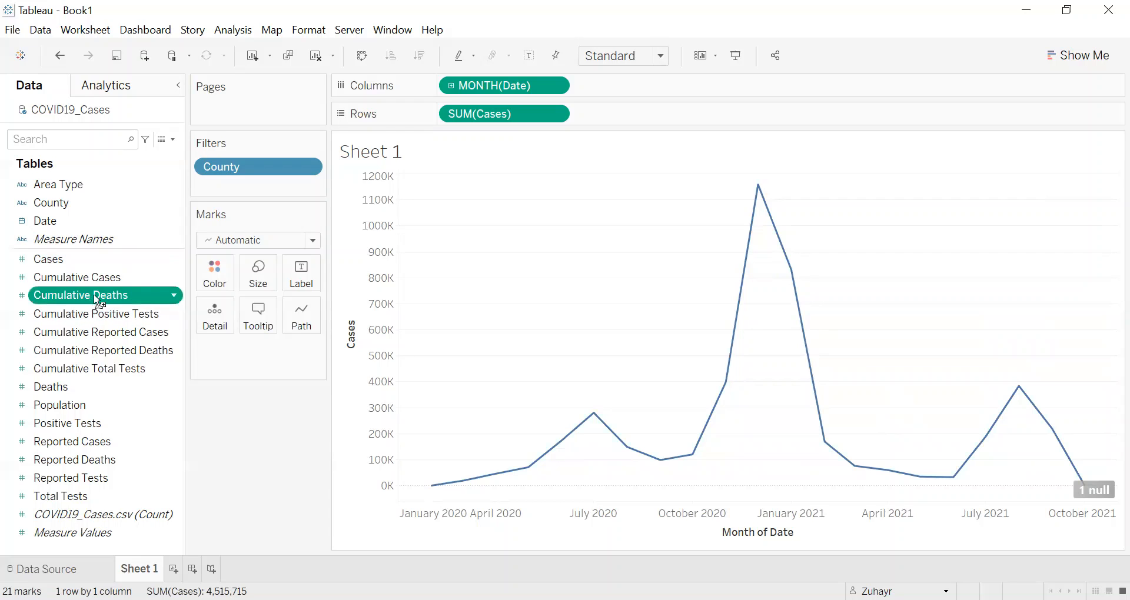
{"action": "left_click_drag", "start_coordinate": [97, 300], "coordinate": [626, 120]}
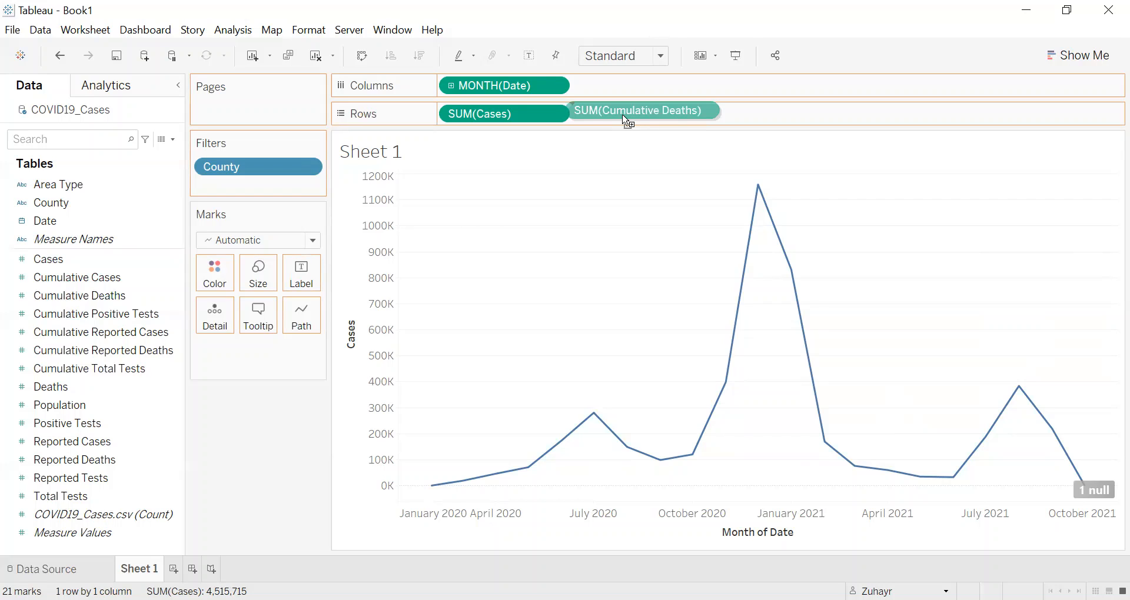
{"action": "left_click_drag", "start_coordinate": [627, 121], "coordinate": [622, 114]}
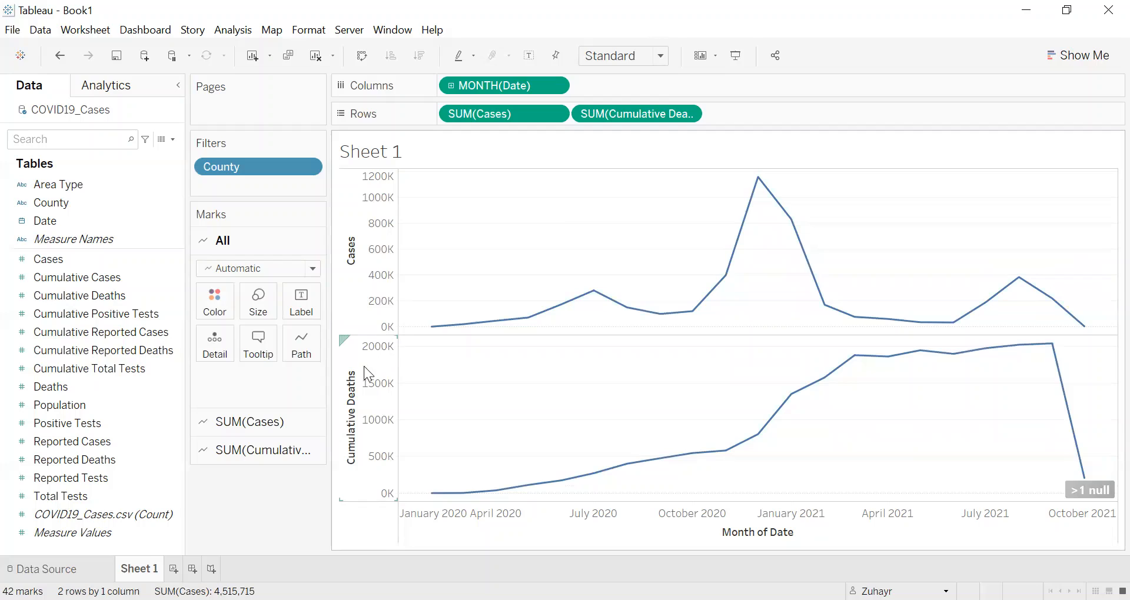
Step: Combine Cumulative Deaths and Cases in one dual-axis chart and inspect the October 2021 point of the Cases line
{"action": "right_click", "coordinate": [350, 410]}
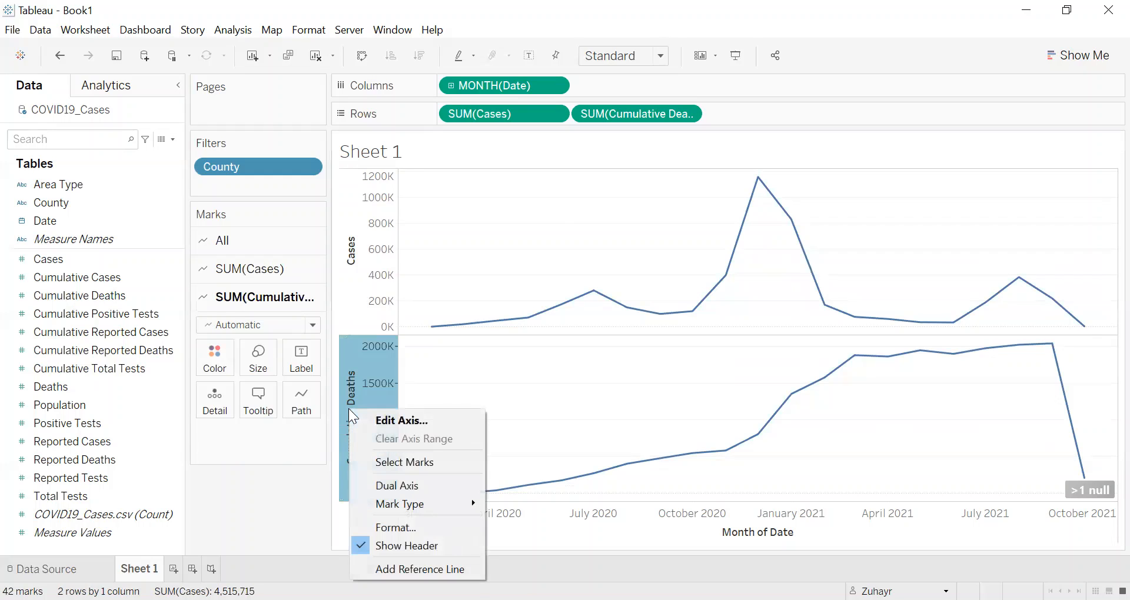
{"action": "left_click", "coordinate": [388, 486]}
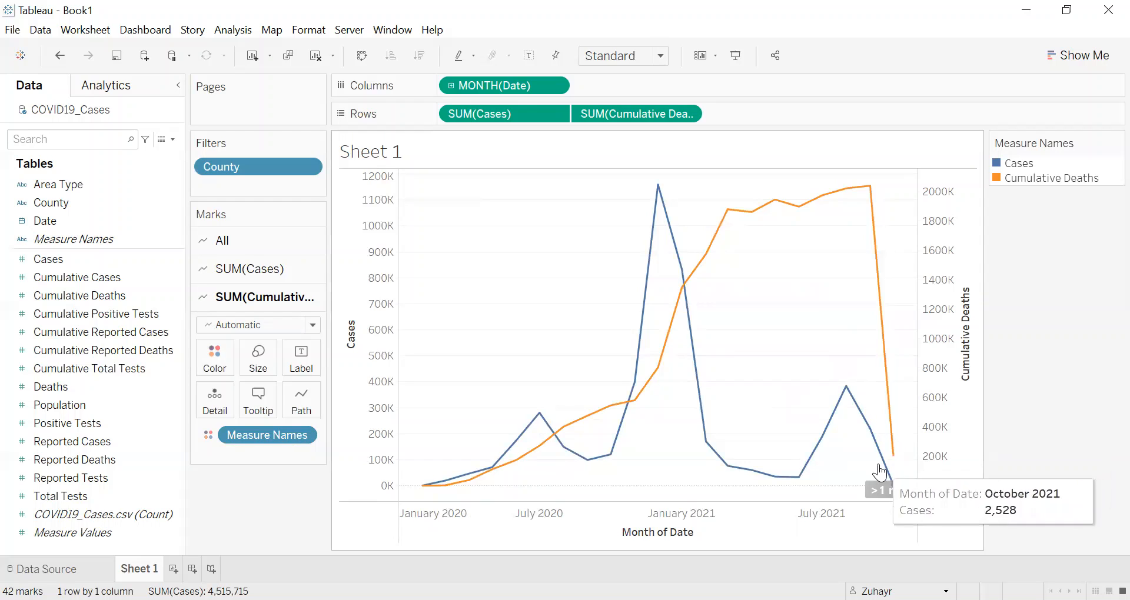
{"action": "mouse_move", "coordinate": [885, 482]}
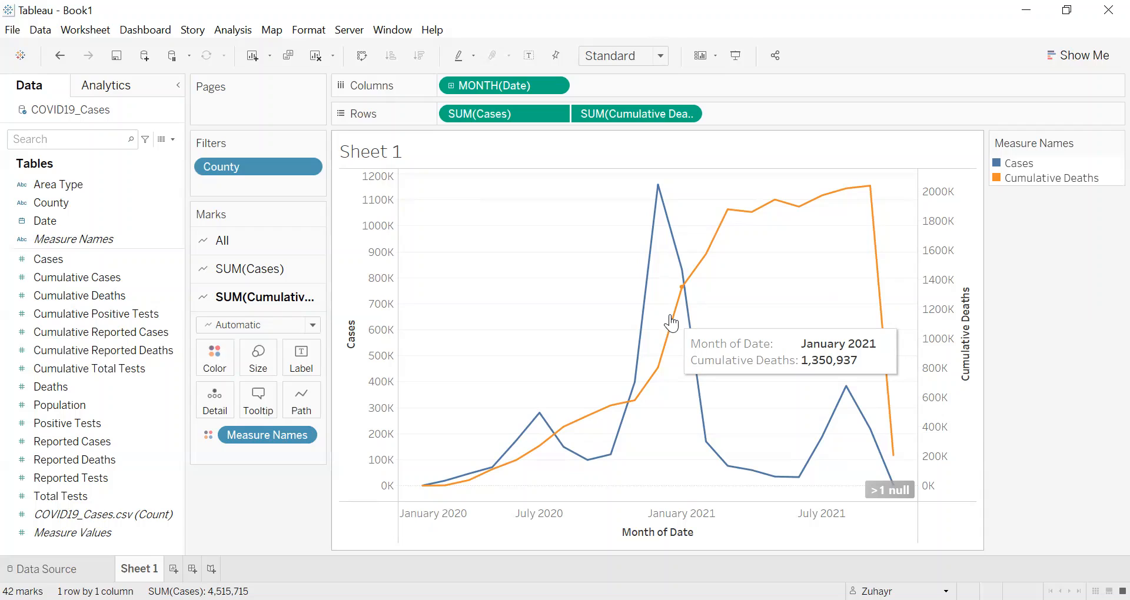
Step: Filter the sheet by Maximum of Date, with the range of dates ending on 9/30/2021
{"action": "left_click", "coordinate": [75, 222]}
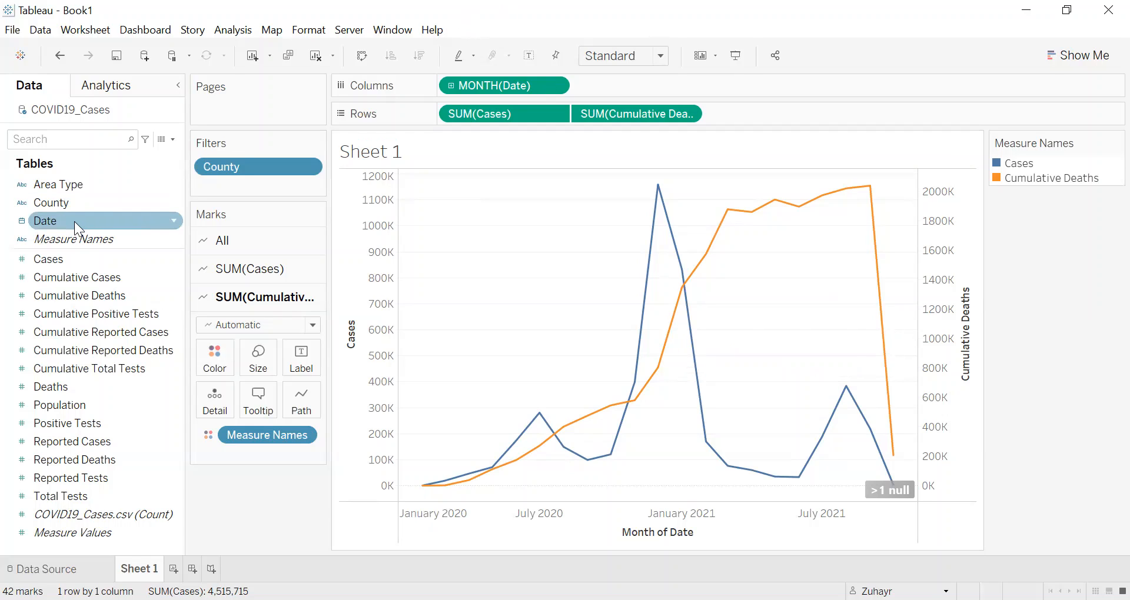
{"action": "left_click_drag", "start_coordinate": [74, 221], "coordinate": [247, 181]}
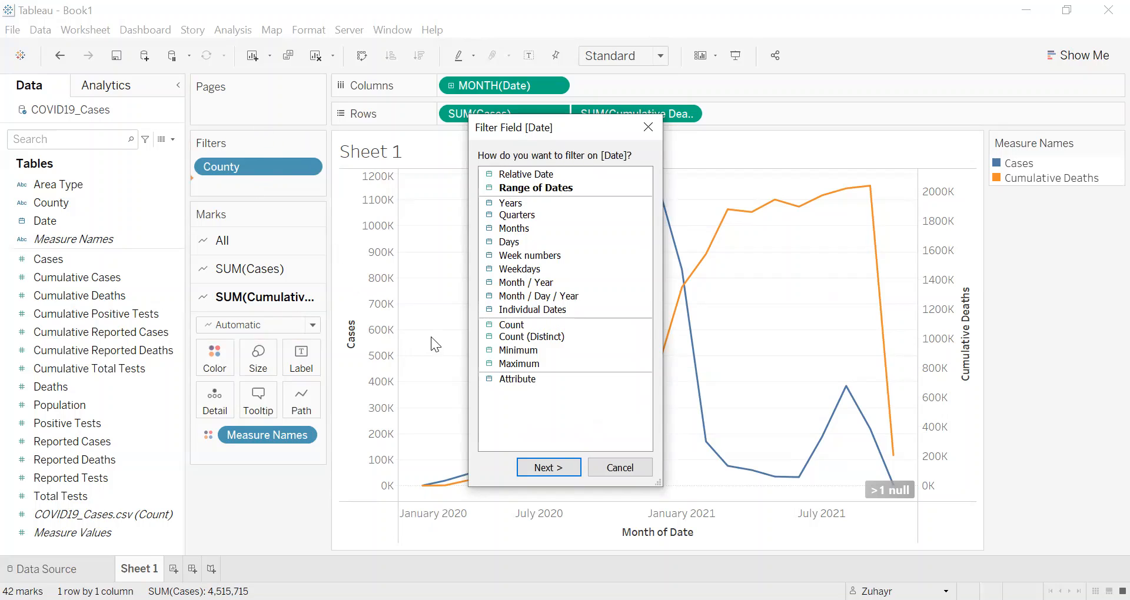
{"action": "left_click", "coordinate": [517, 368]}
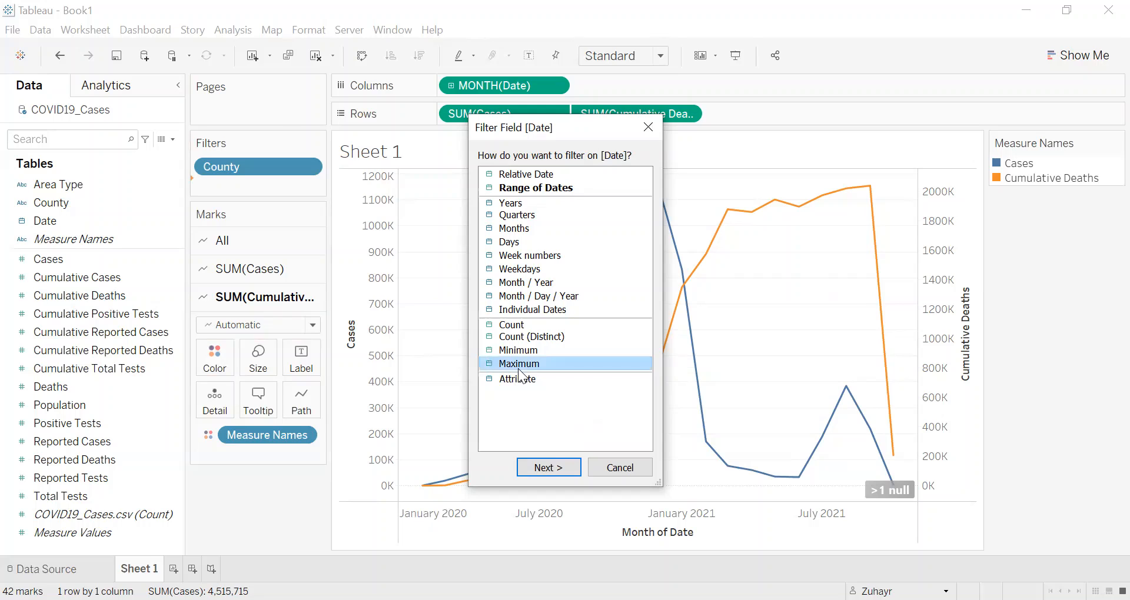
{"action": "left_click", "coordinate": [546, 466]}
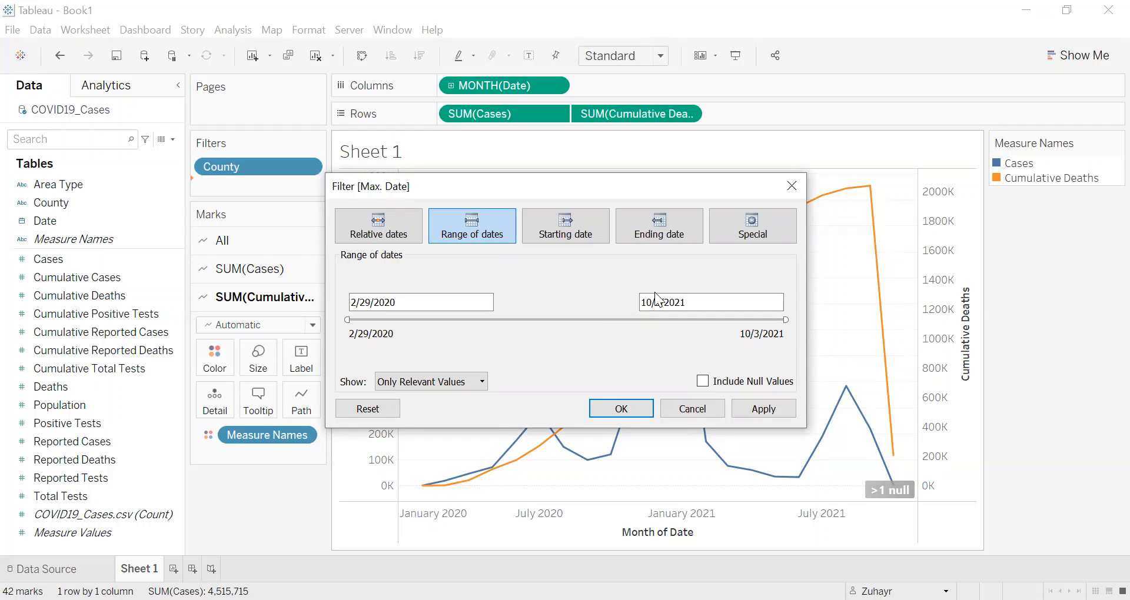
{"action": "left_click", "coordinate": [689, 303]}
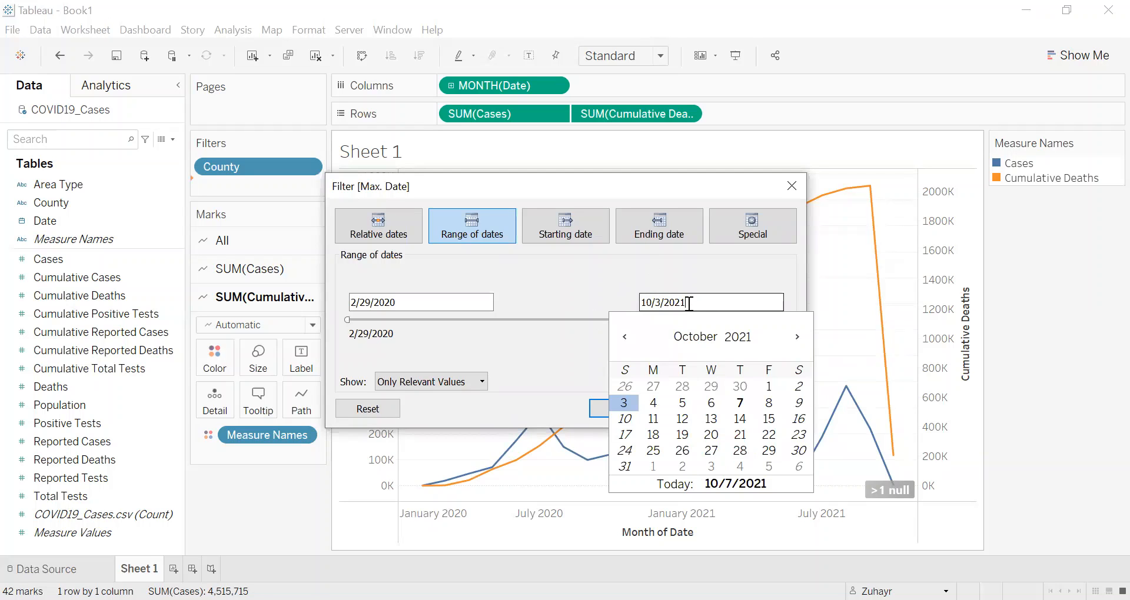
{"action": "left_click", "coordinate": [624, 335]}
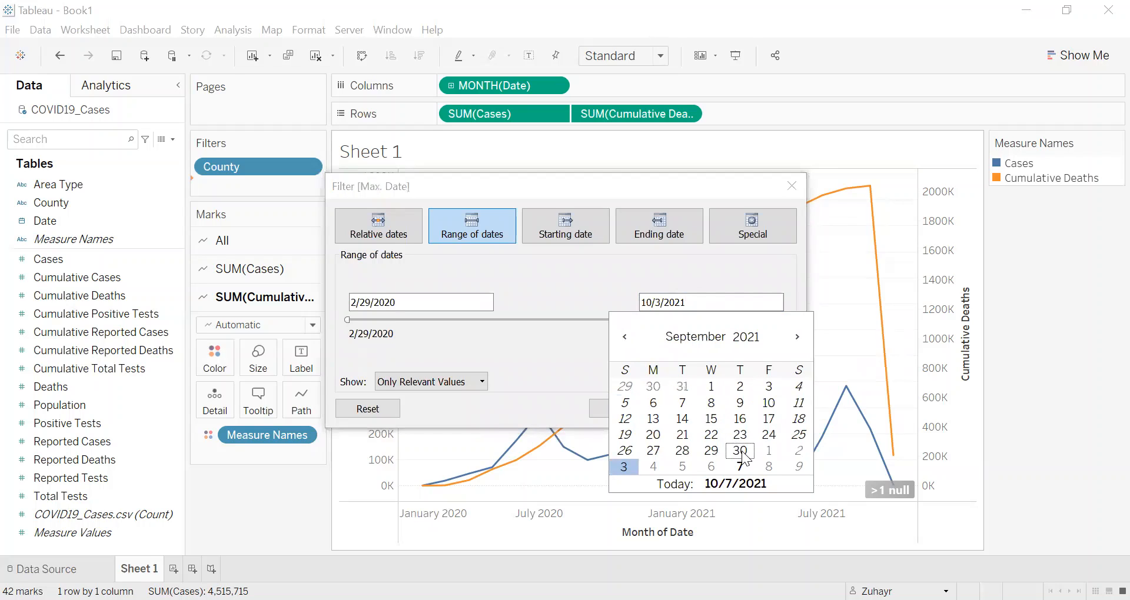
{"action": "left_click", "coordinate": [740, 451]}
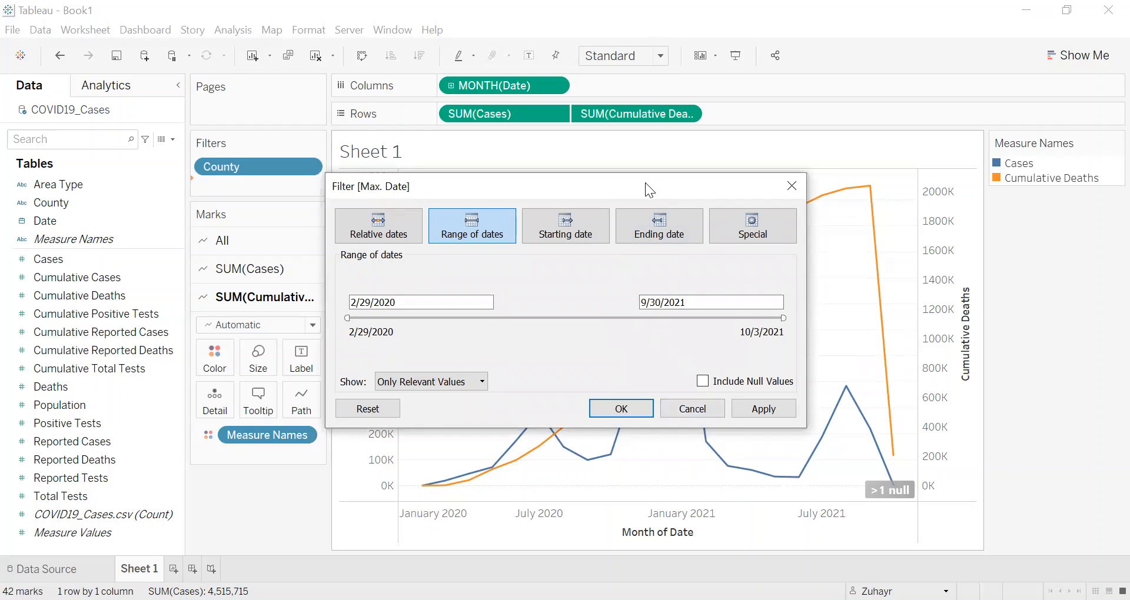
{"action": "left_click_drag", "start_coordinate": [426, 187], "coordinate": [202, 209]}
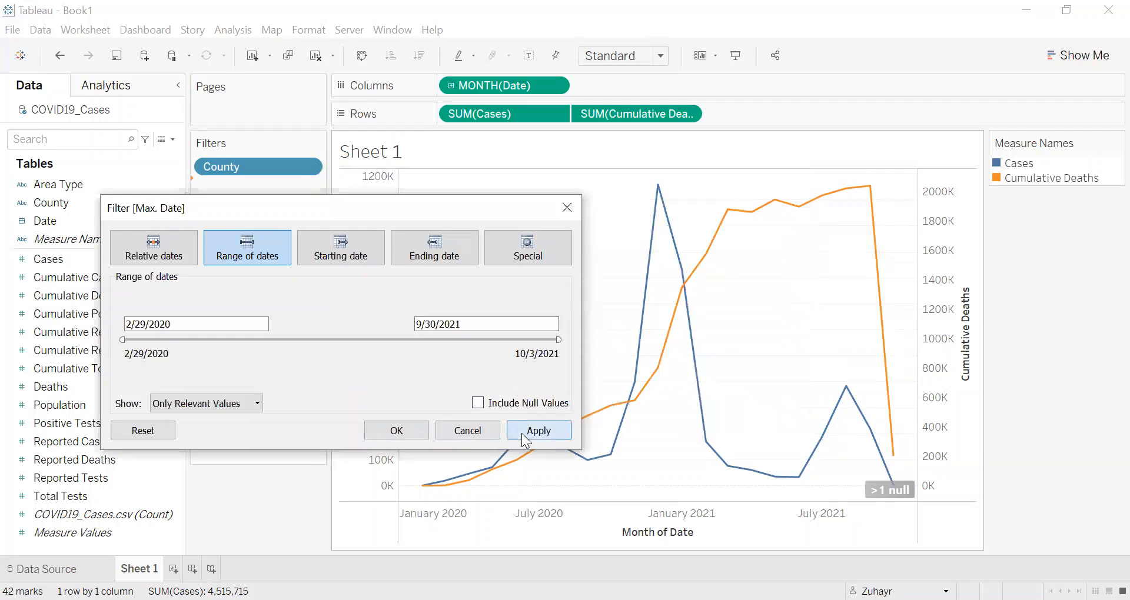
{"action": "left_click", "coordinate": [521, 432]}
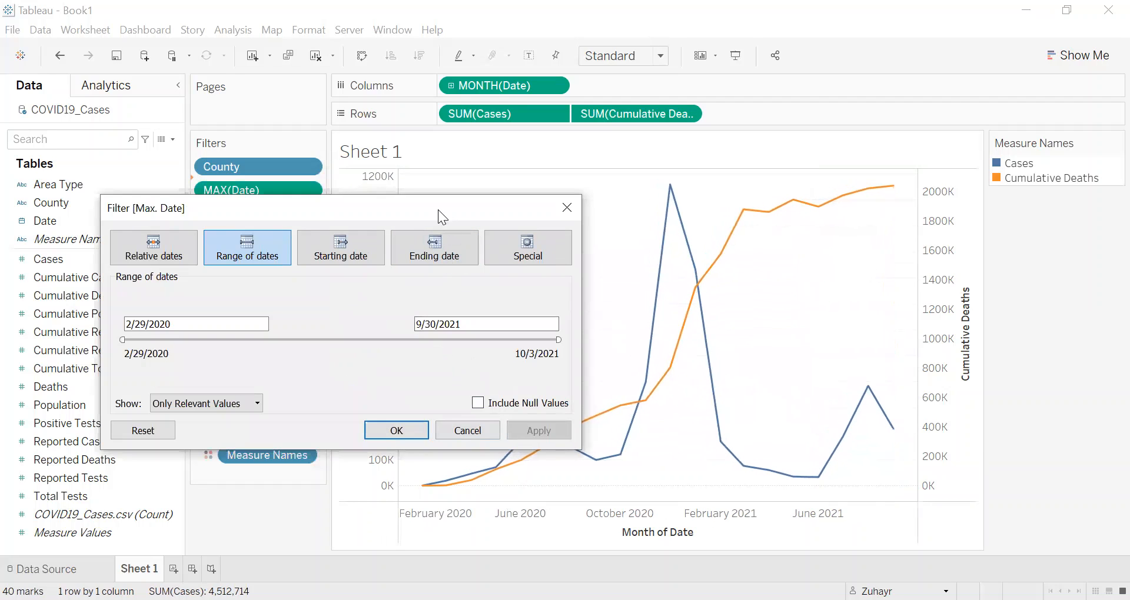
{"action": "left_click_drag", "start_coordinate": [438, 210], "coordinate": [403, 180]}
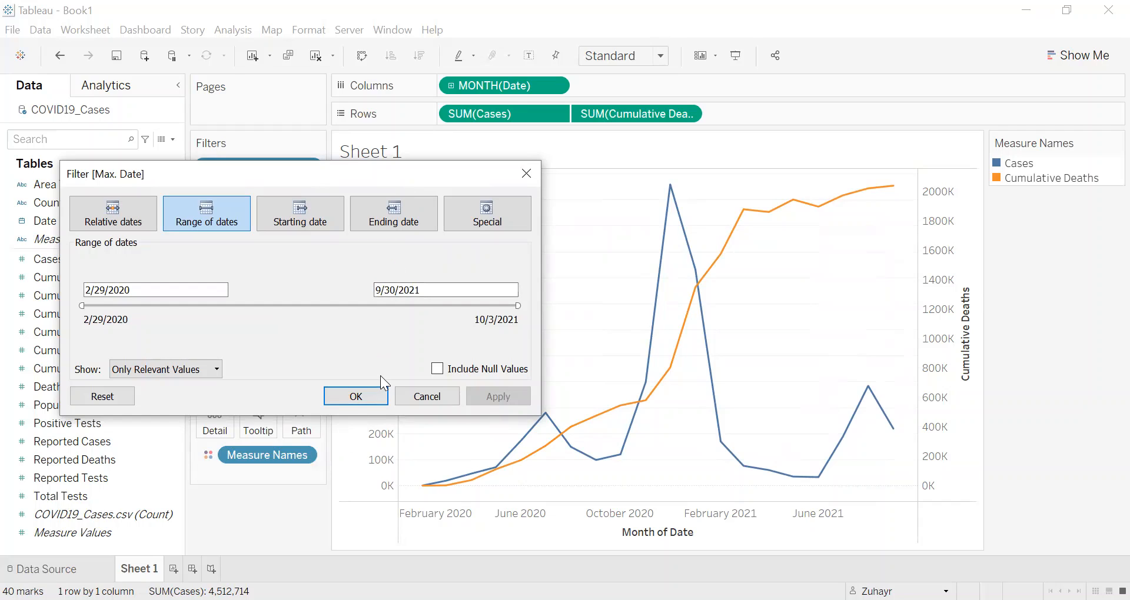
{"action": "left_click", "coordinate": [368, 397]}
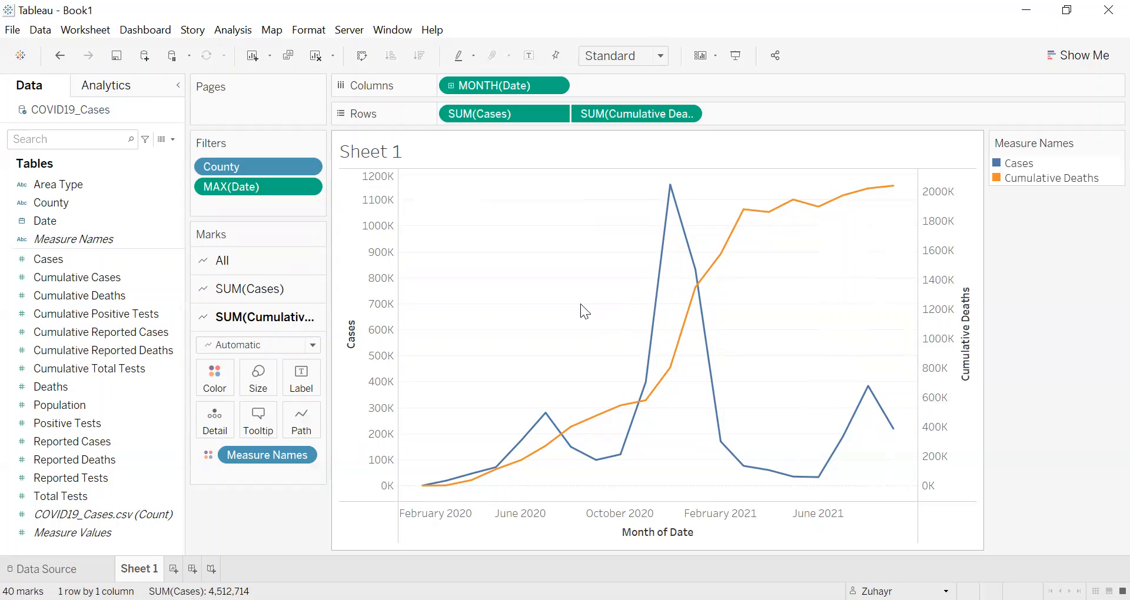
Step: Change the mark type of the Cases series to Bar, leaving Cumulative Deaths as a line
{"action": "mouse_move", "coordinate": [706, 357]}
{"action": "mouse_move", "coordinate": [713, 393]}
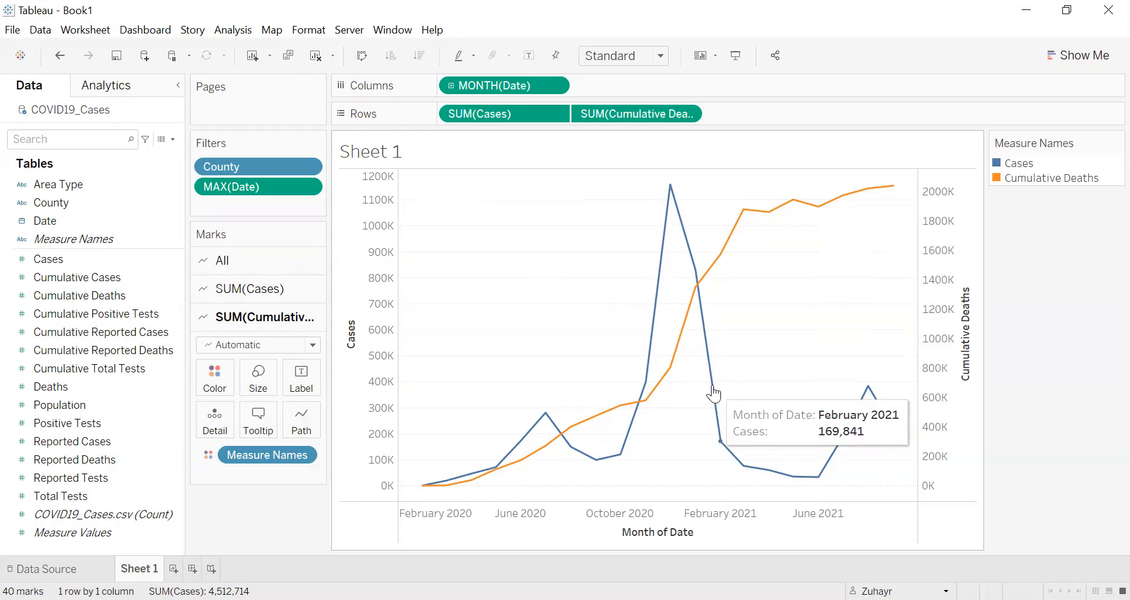
{"action": "right_click", "coordinate": [711, 386]}
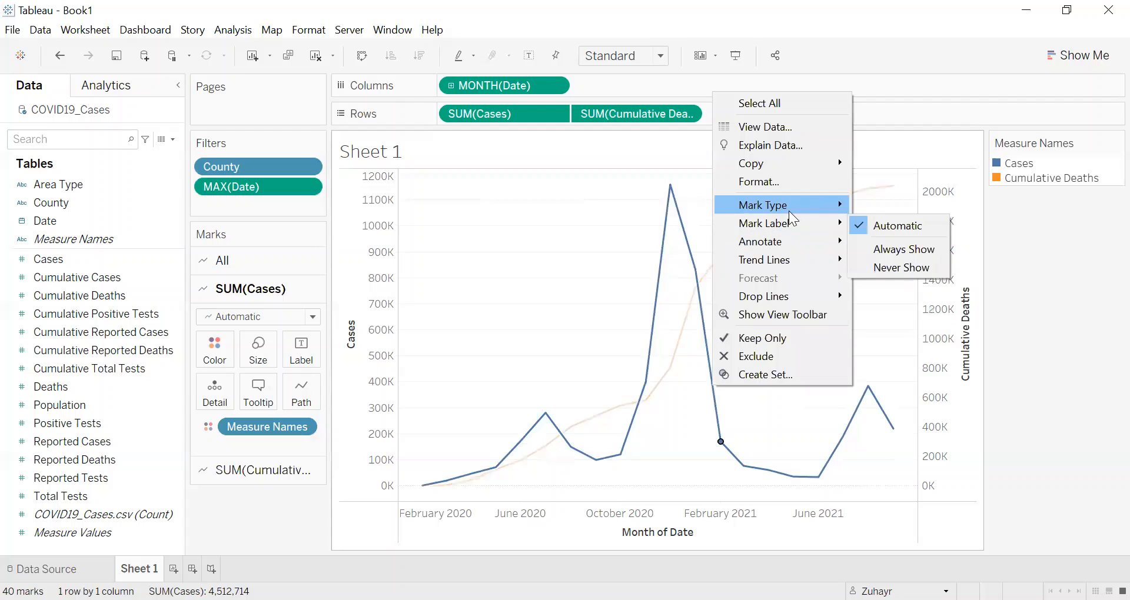
{"action": "mouse_move", "coordinate": [788, 207]}
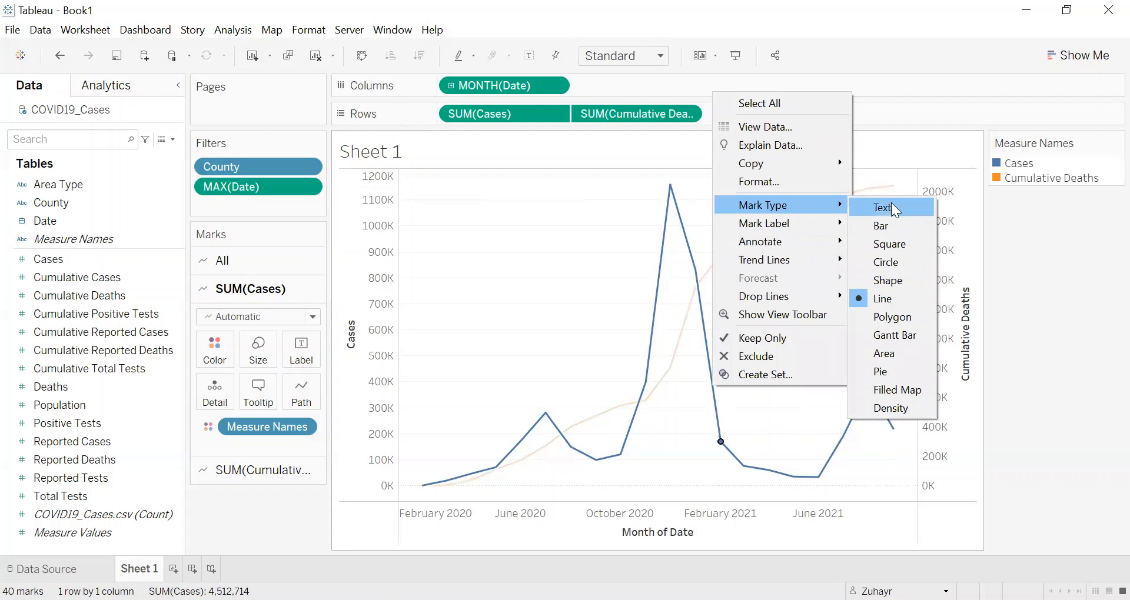
{"action": "left_click", "coordinate": [892, 222]}
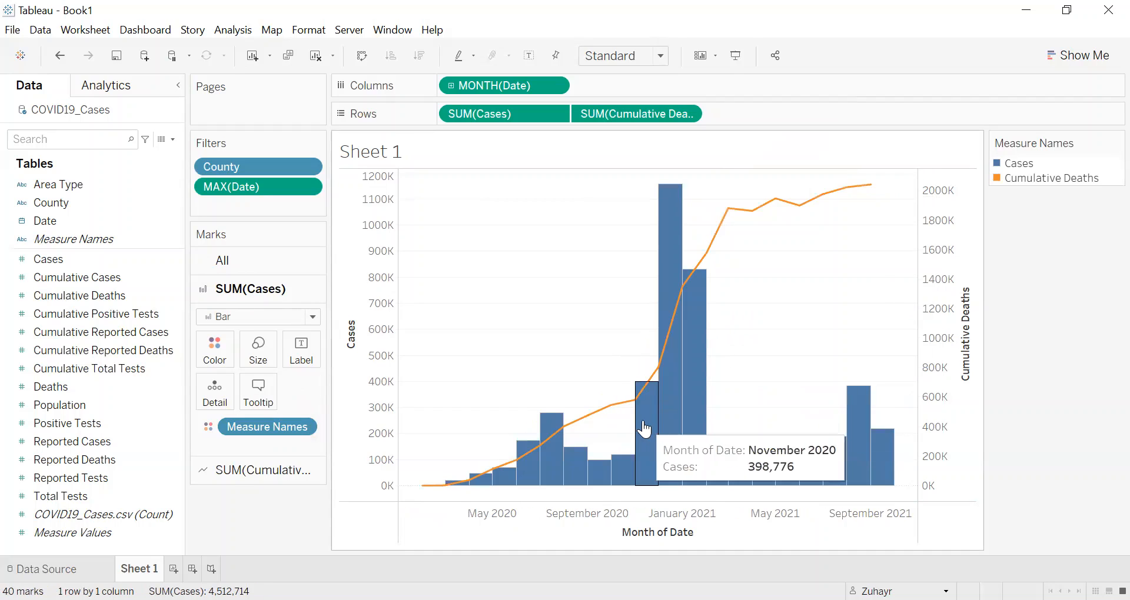
Step: Inspect the September 2021 deaths point and December 2020 cases bar, and synchronize the Cases axis with the Cumulative Deaths axis
{"action": "mouse_move", "coordinate": [662, 416]}
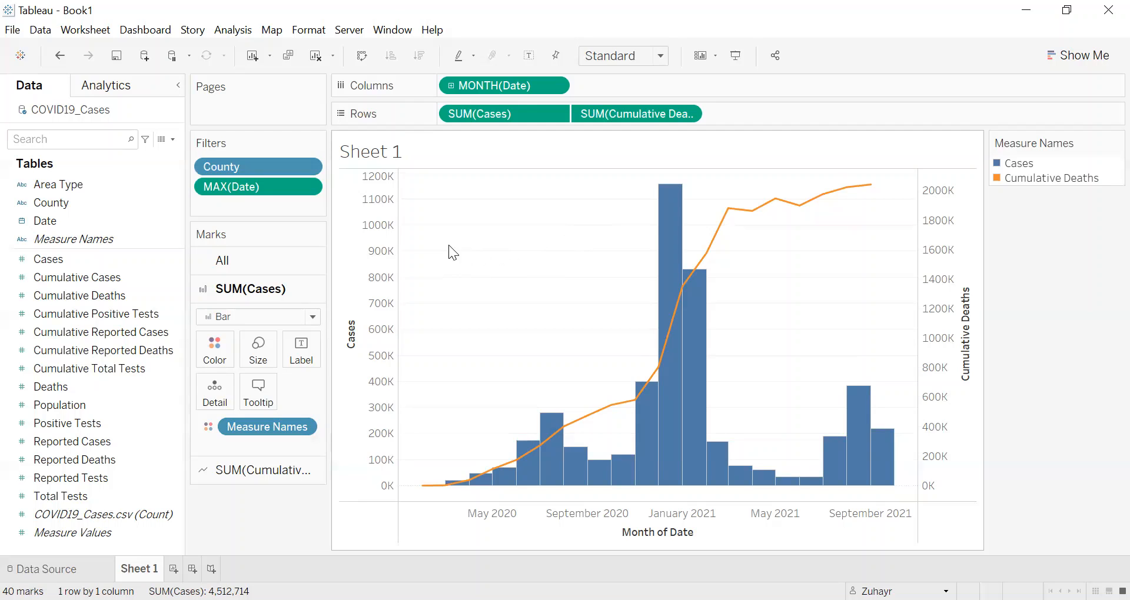
{"action": "mouse_move", "coordinate": [872, 193]}
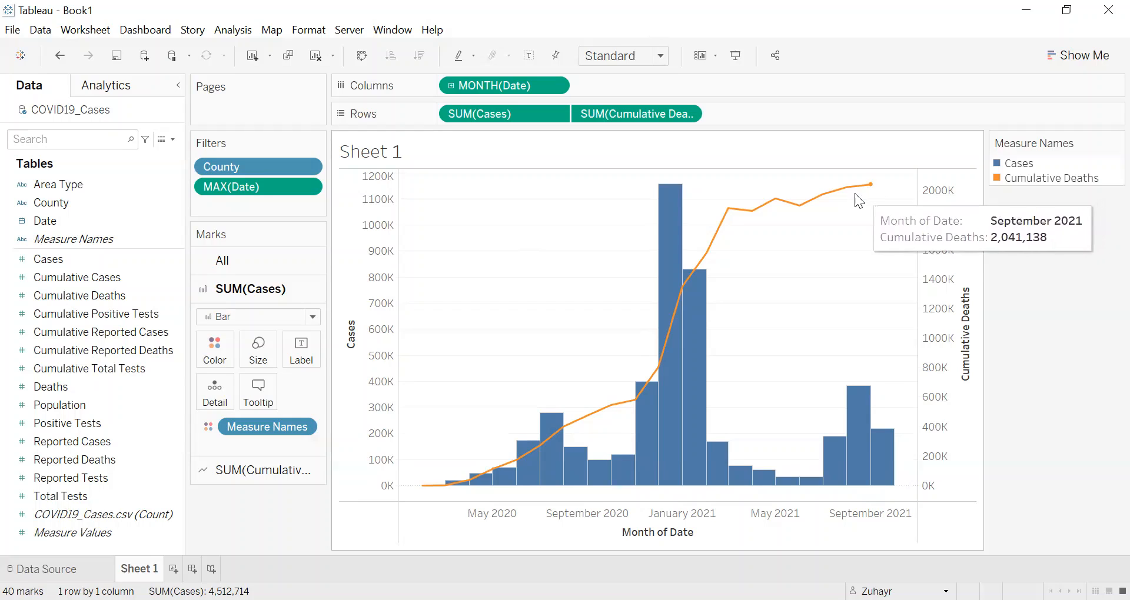
{"action": "mouse_move", "coordinate": [687, 197]}
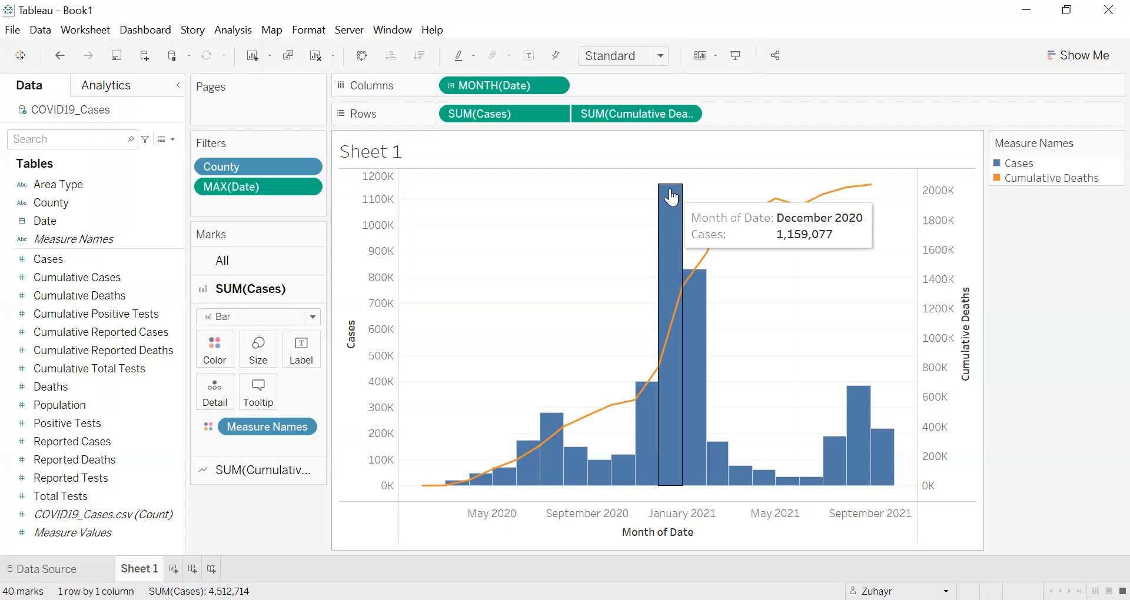
{"action": "right_click", "coordinate": [363, 239]}
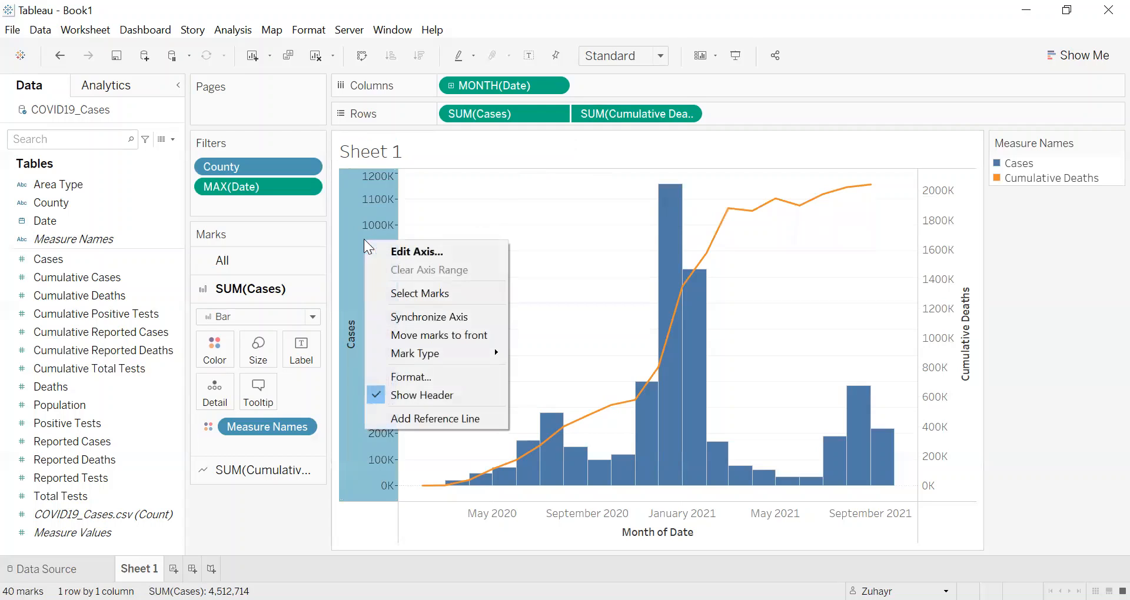
{"action": "left_click", "coordinate": [430, 321]}
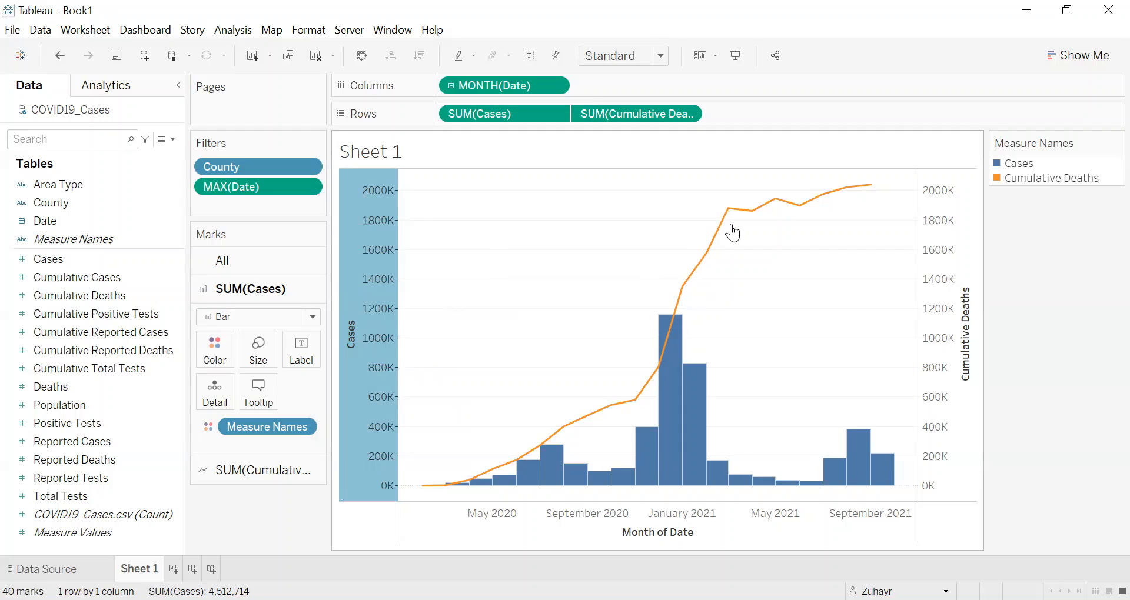
Step: Turn off synchronization of the Cases axis and inspect the September 2021 deaths point and the December and August 2020 cases bars
{"action": "right_click", "coordinate": [389, 246]}
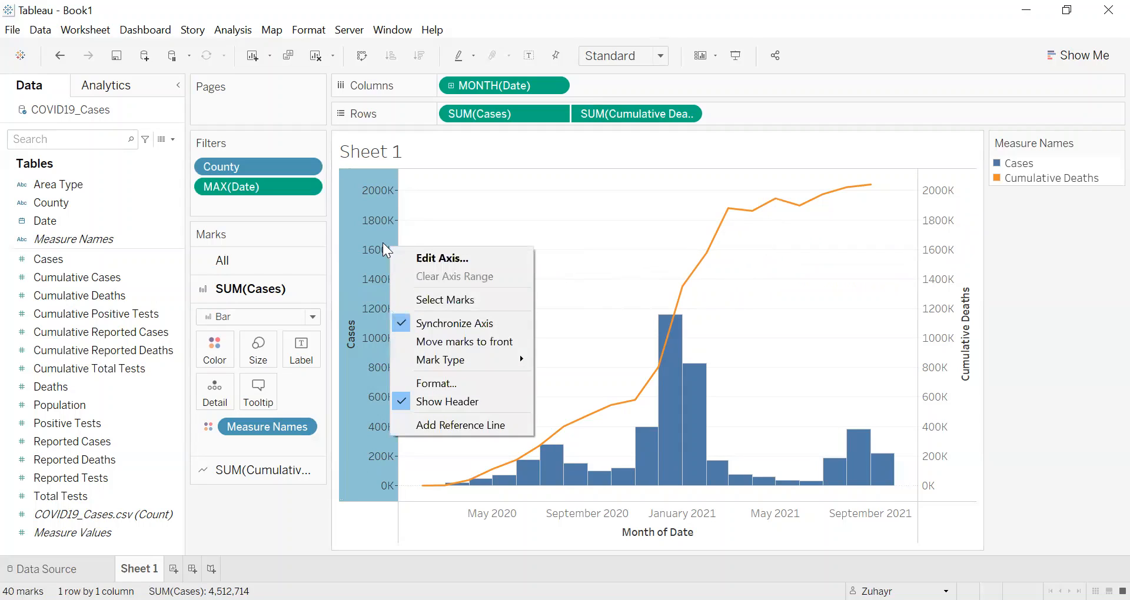
{"action": "left_click", "coordinate": [430, 328]}
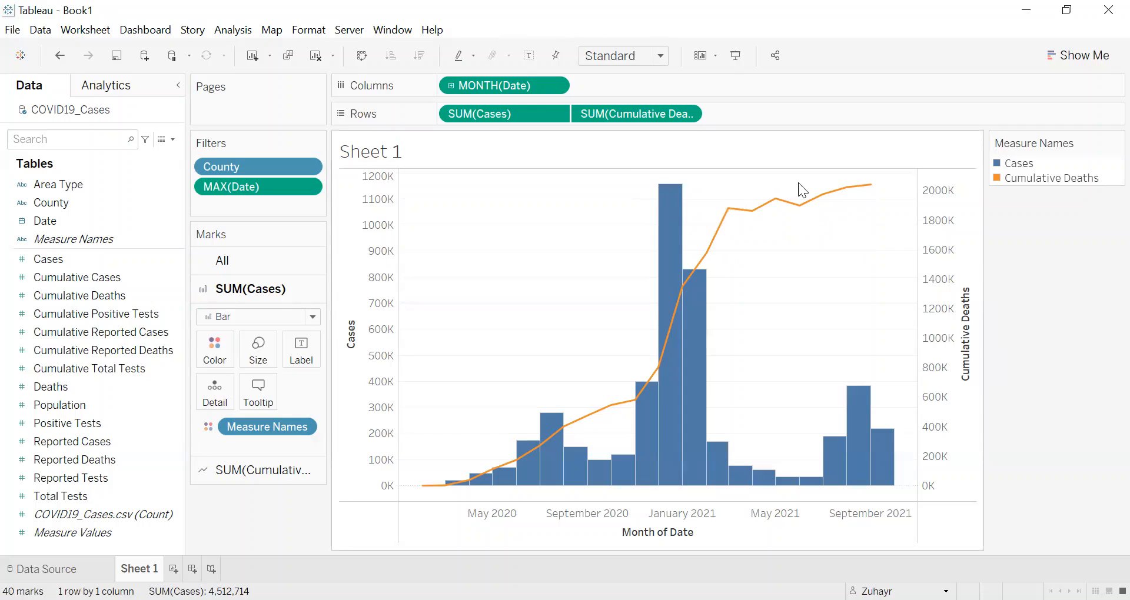
{"action": "mouse_move", "coordinate": [873, 186]}
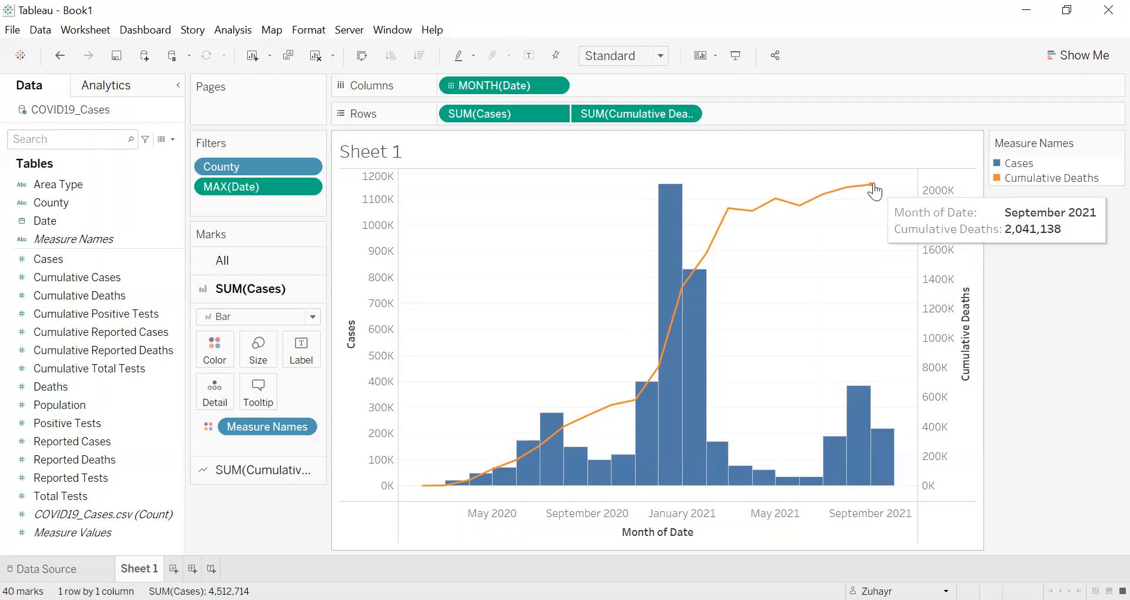
{"action": "mouse_move", "coordinate": [686, 240]}
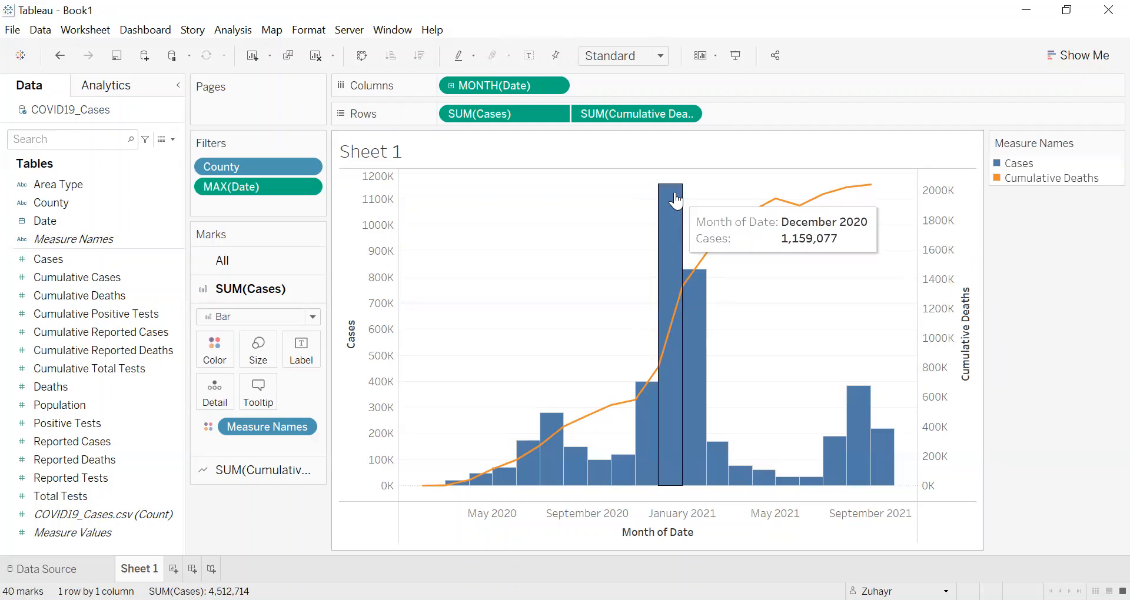
{"action": "mouse_move", "coordinate": [839, 441]}
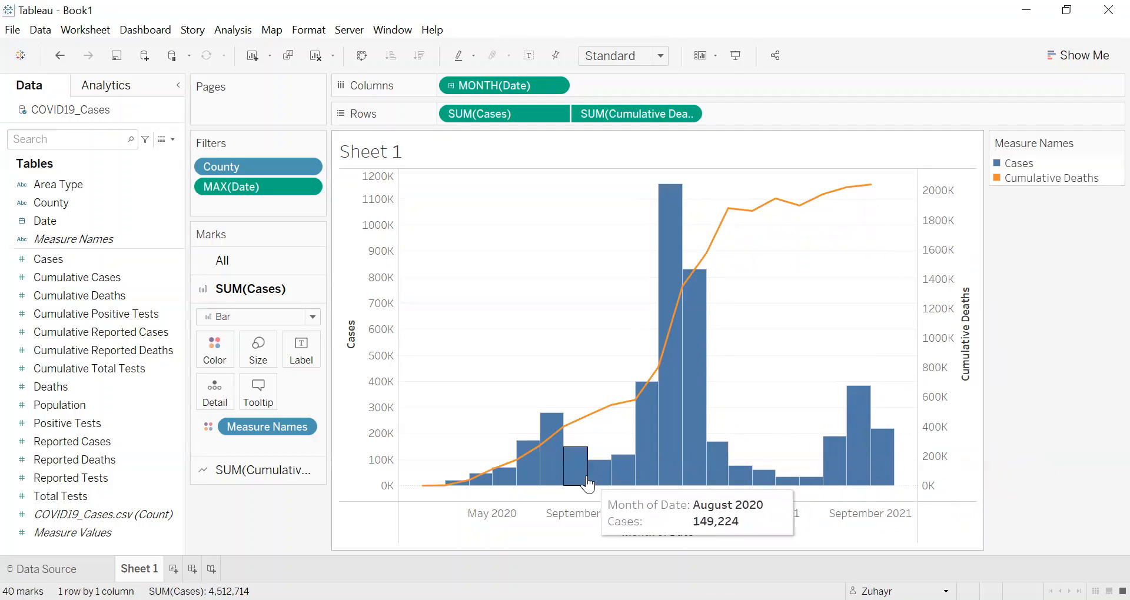
{"action": "mouse_move", "coordinate": [650, 379]}
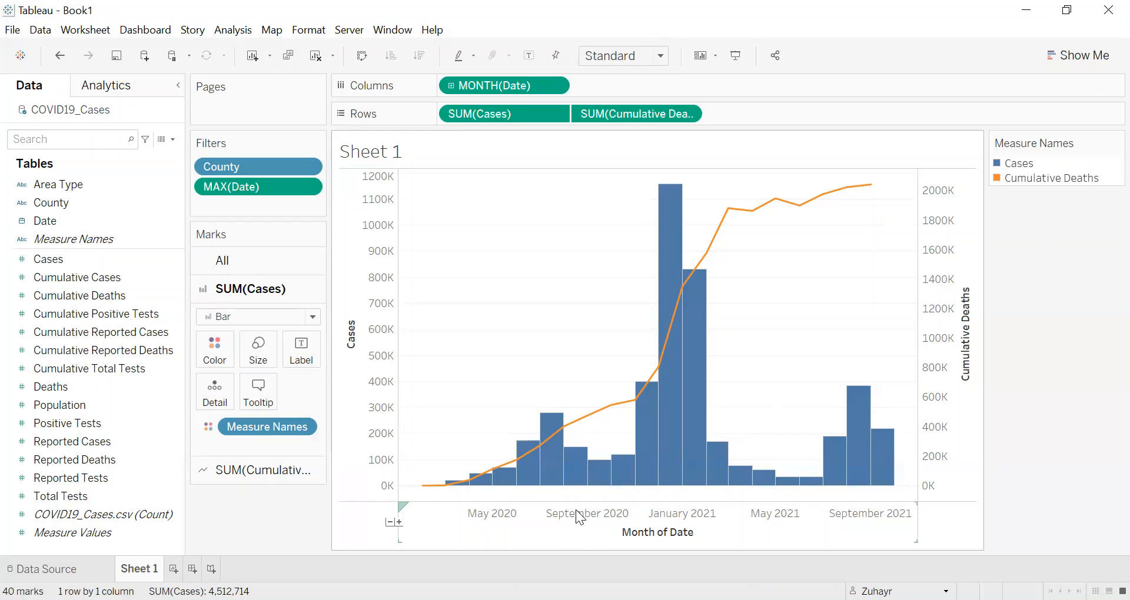
Step: Drill the Date axis down from months through weeks to days and inspect the daily Cumulative Deaths line
{"action": "left_click", "coordinate": [398, 523]}
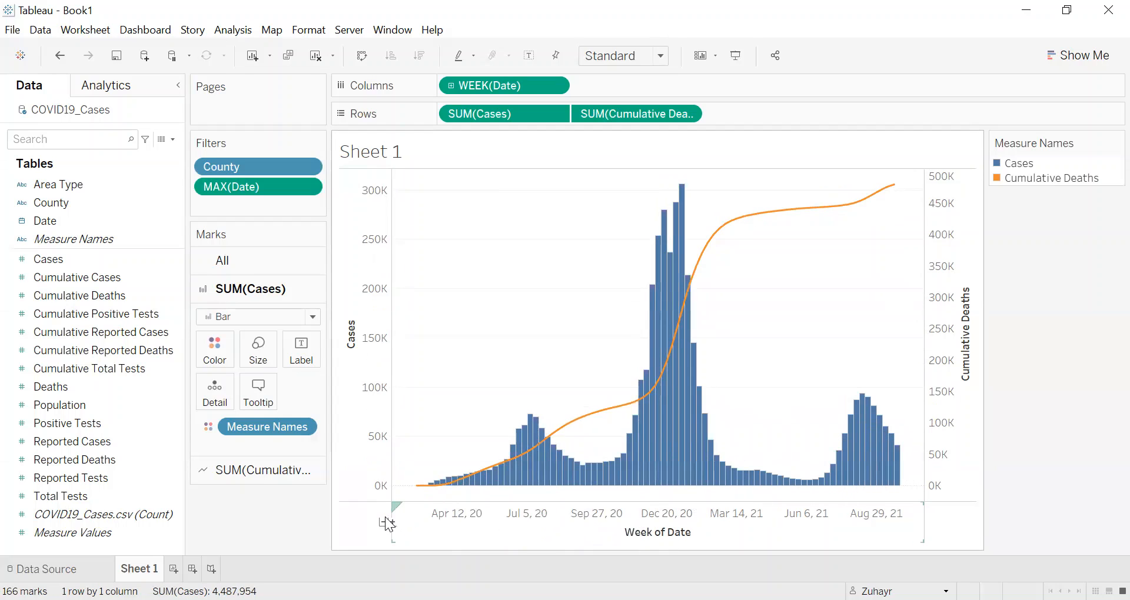
{"action": "left_click", "coordinate": [393, 522]}
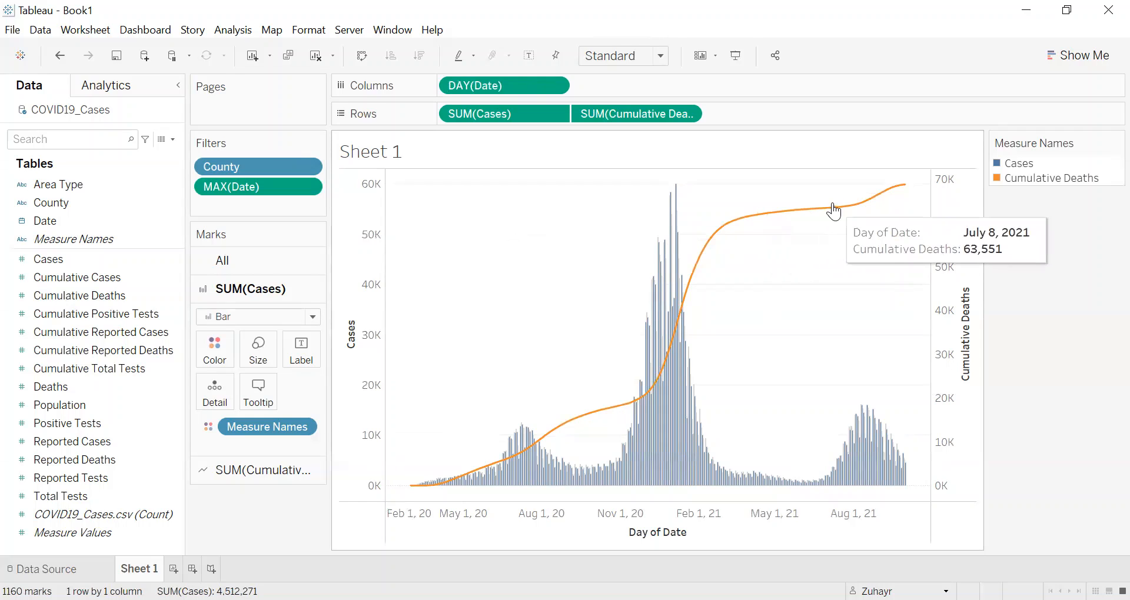
{"action": "mouse_move", "coordinate": [876, 203]}
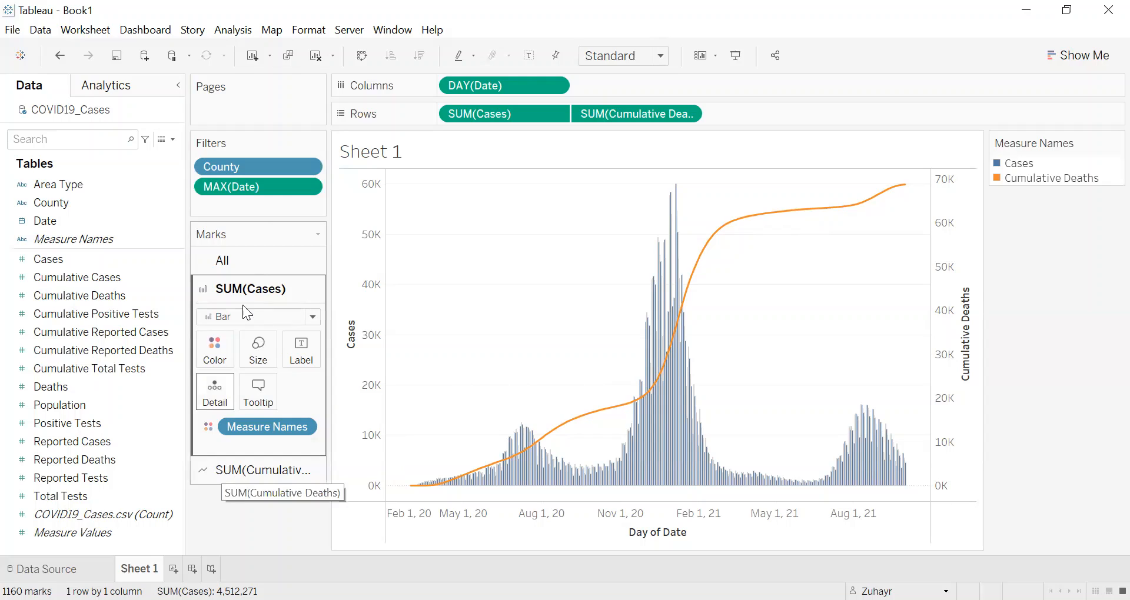
Step: Change the Cumulative Deaths mark type to Area and move SUM(Cases) after SUM(Cumulative Deaths) on Rows so the bars sit in front
{"action": "left_click", "coordinate": [235, 471]}
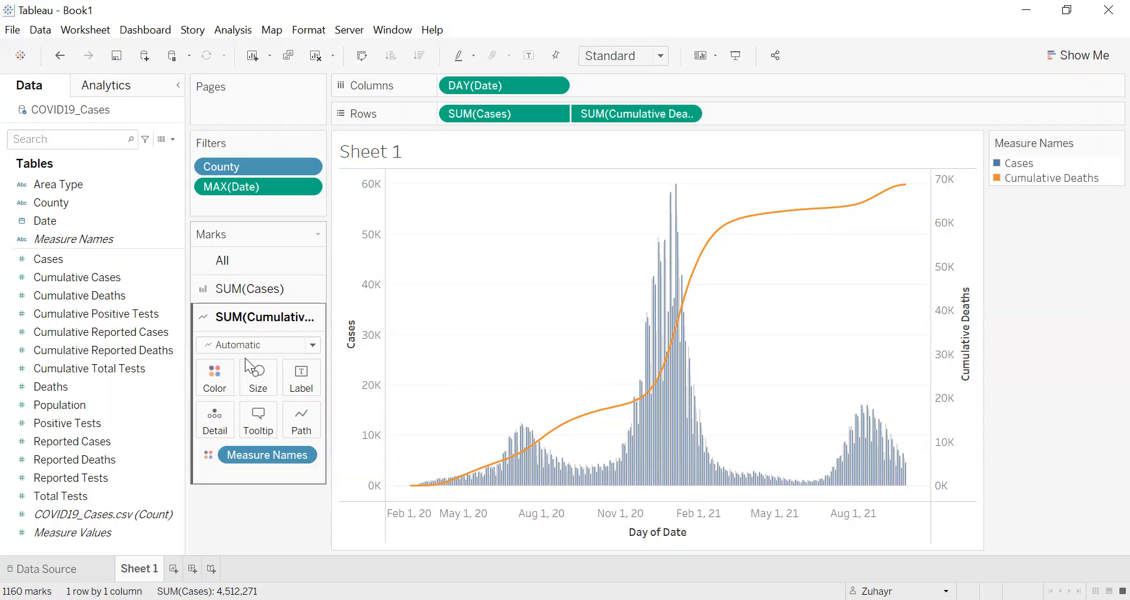
{"action": "left_click", "coordinate": [312, 346]}
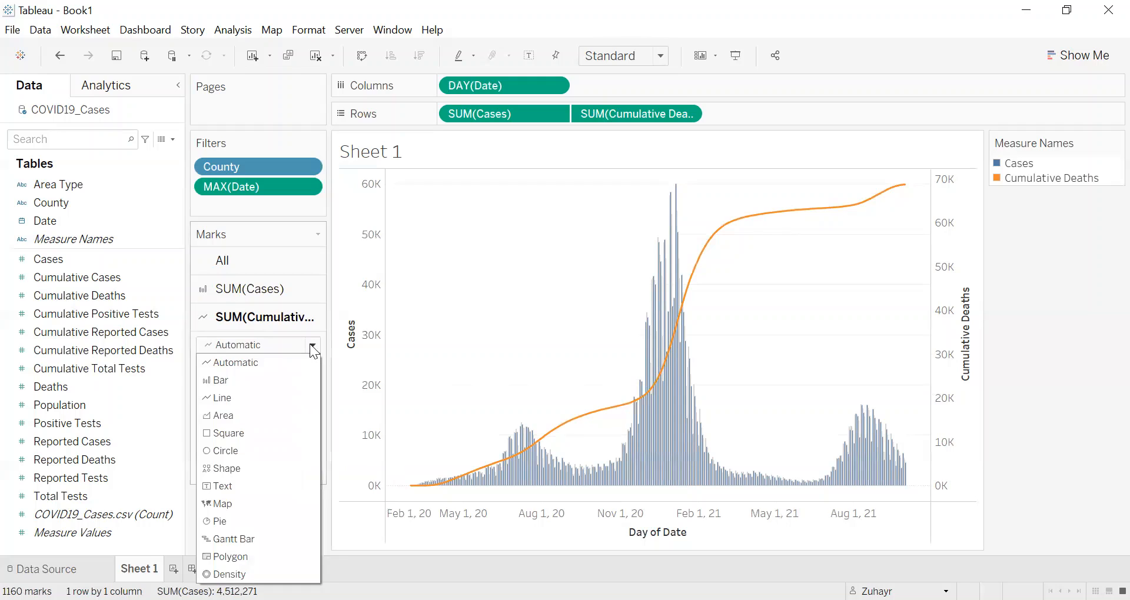
{"action": "left_click", "coordinate": [242, 417]}
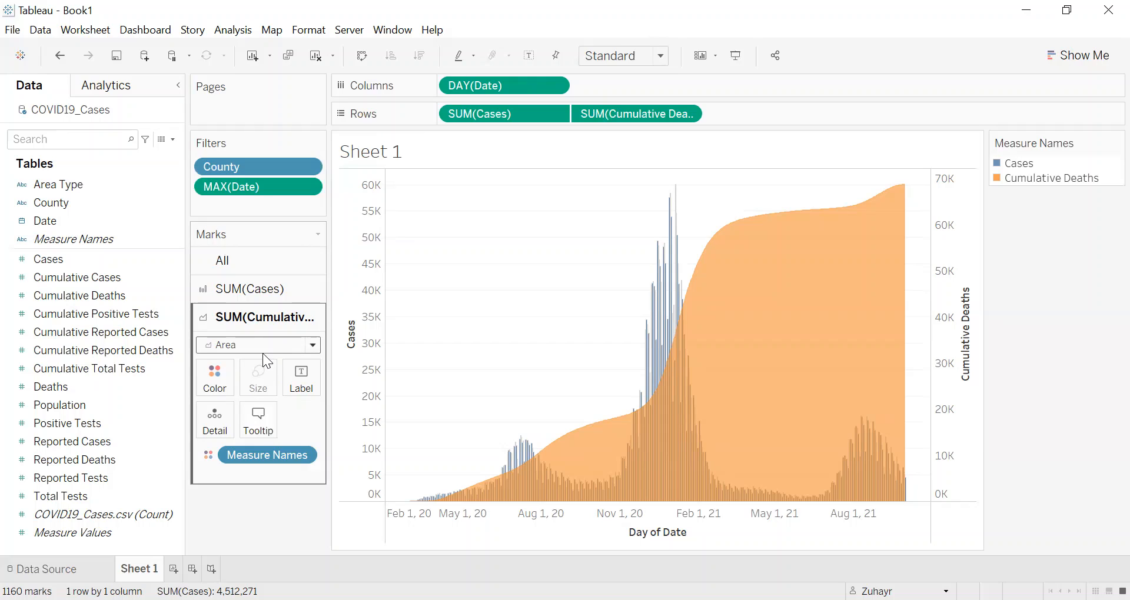
{"action": "mouse_move", "coordinate": [653, 416]}
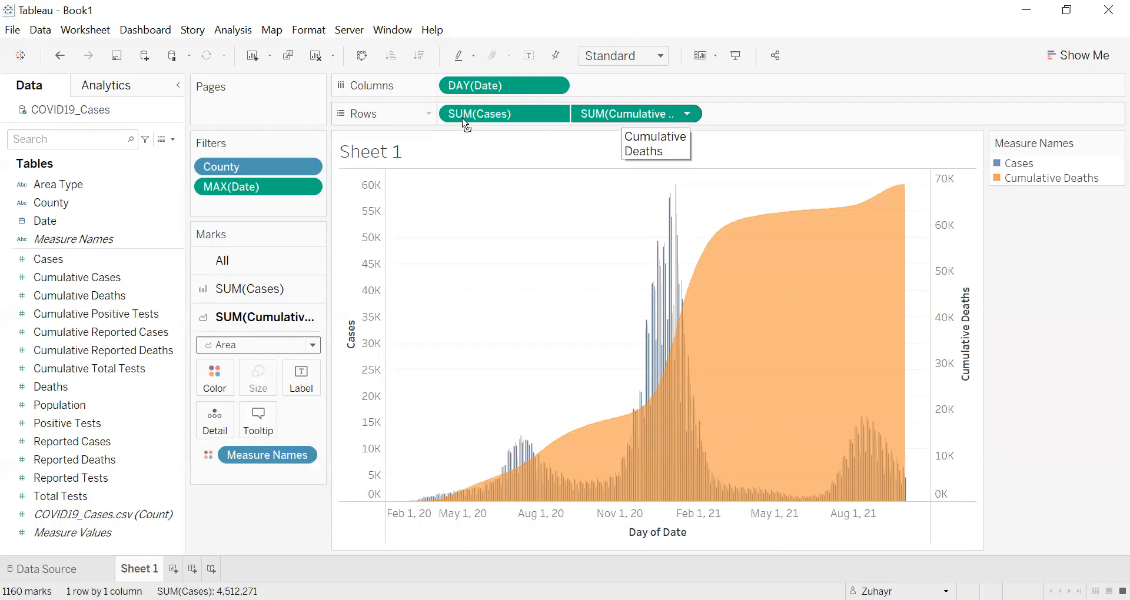
{"action": "left_click_drag", "start_coordinate": [456, 117], "coordinate": [703, 115]}
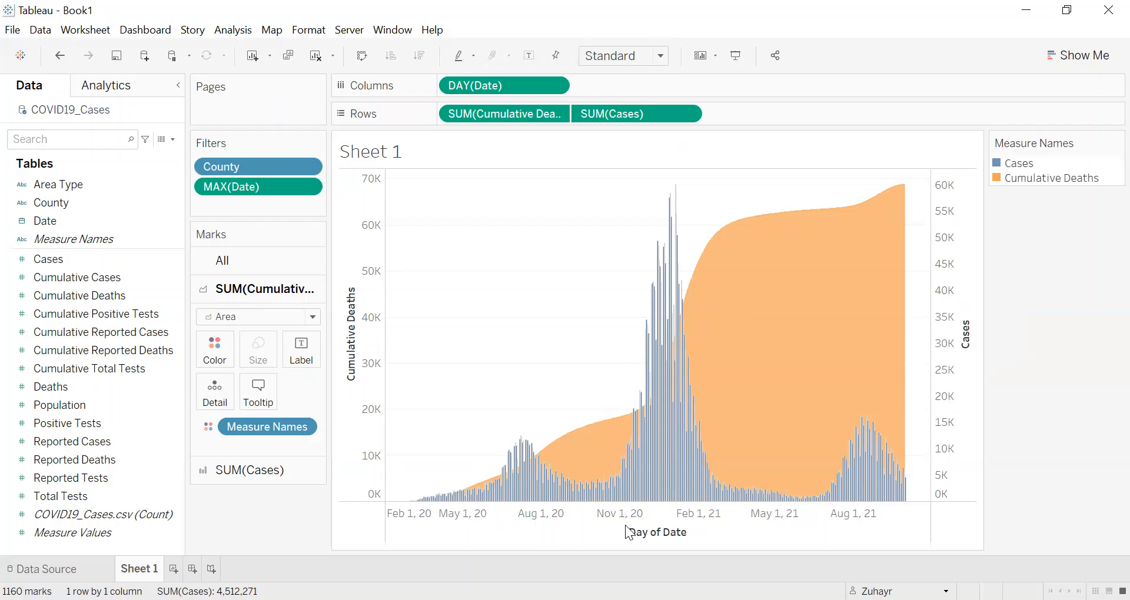
Step: Rename Sheet 1 as "Cases & Deaths"
{"action": "double_click", "coordinate": [153, 567]}
{"action": "type", "text": "Cases & Deaths"}
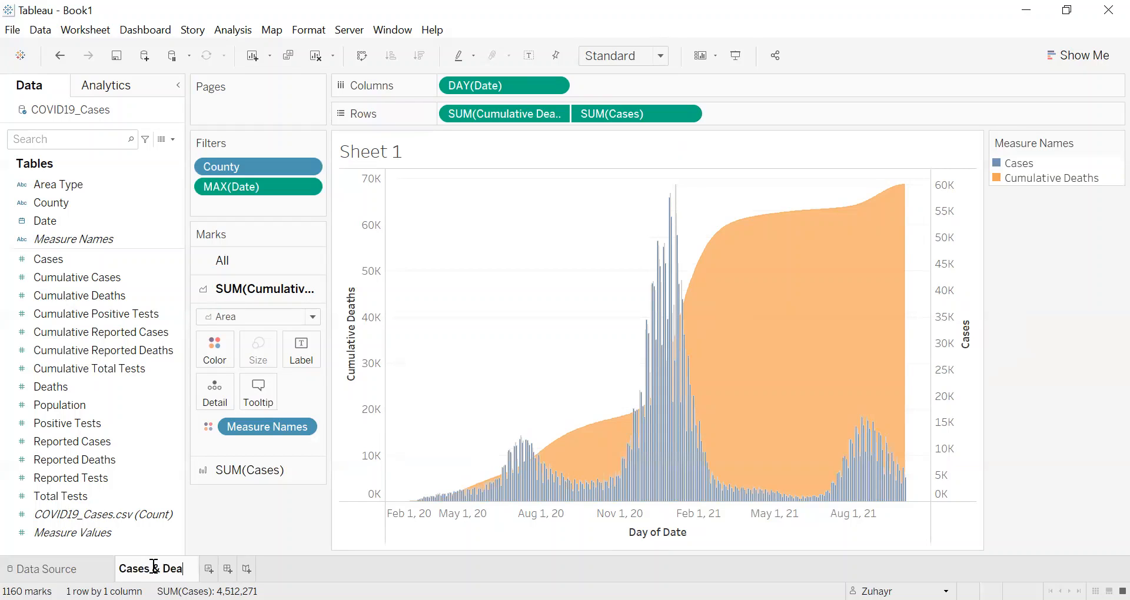
{"action": "left_click", "coordinate": [527, 390]}
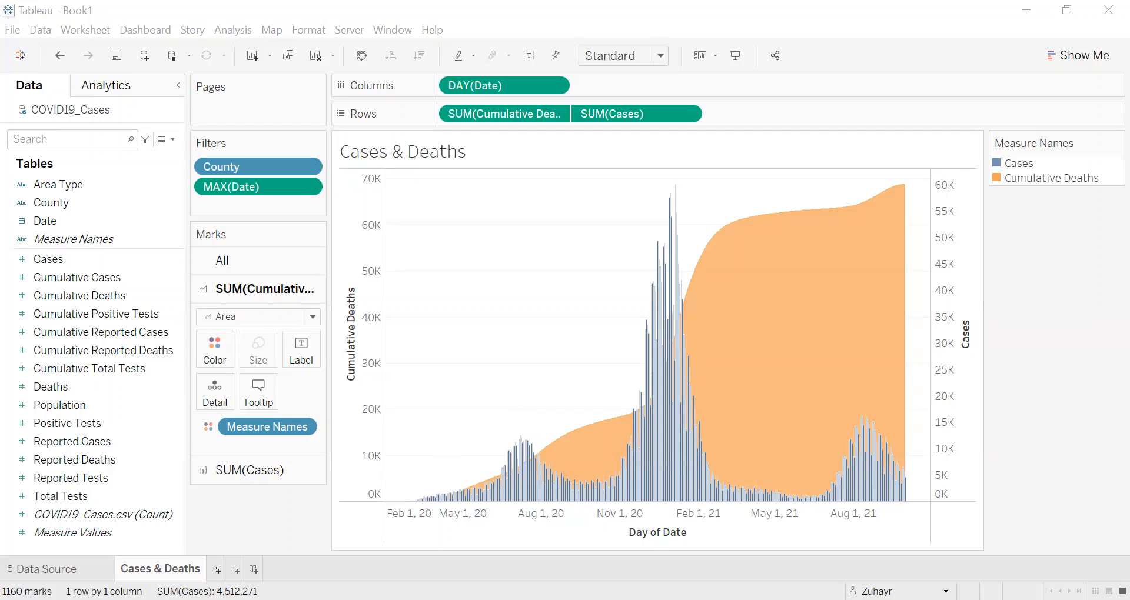
Step: Add a new worksheet, assign the County geographic role to the County field in the data source, and return to Sheet 2
{"action": "left_click", "coordinate": [216, 568]}
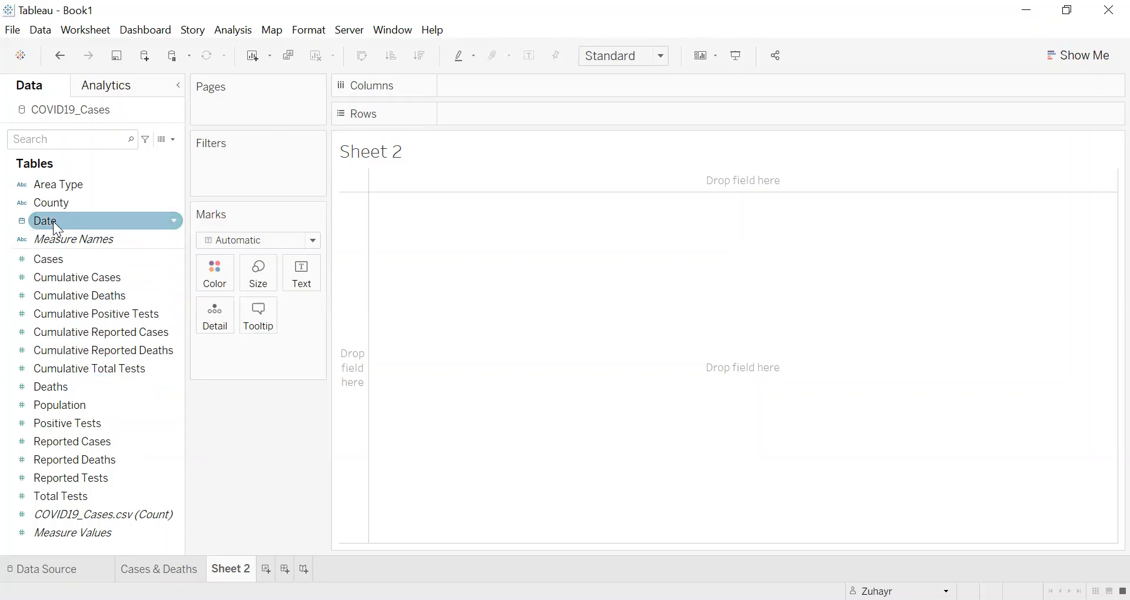
{"action": "left_click", "coordinate": [70, 568]}
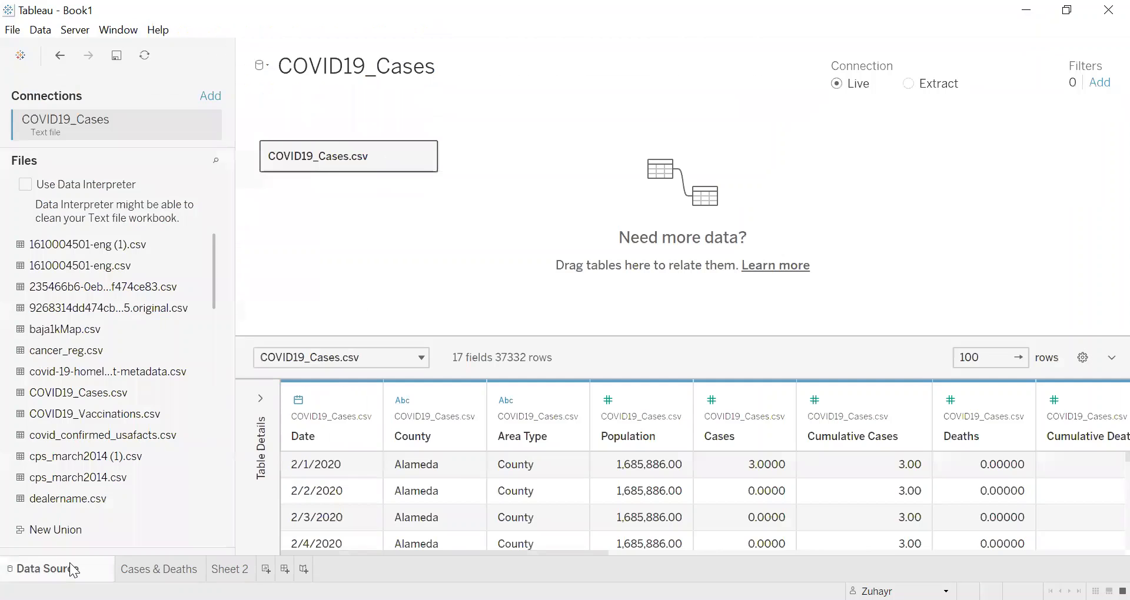
{"action": "left_click", "coordinate": [403, 400]}
{"action": "mouse_move", "coordinate": [465, 402]}
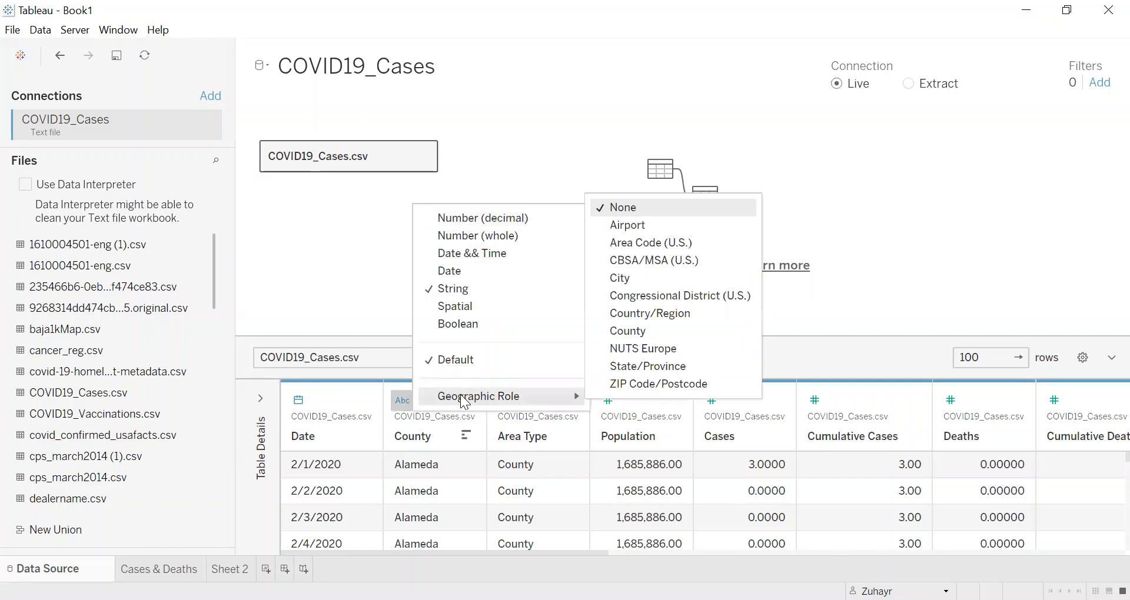
{"action": "left_click", "coordinate": [627, 333]}
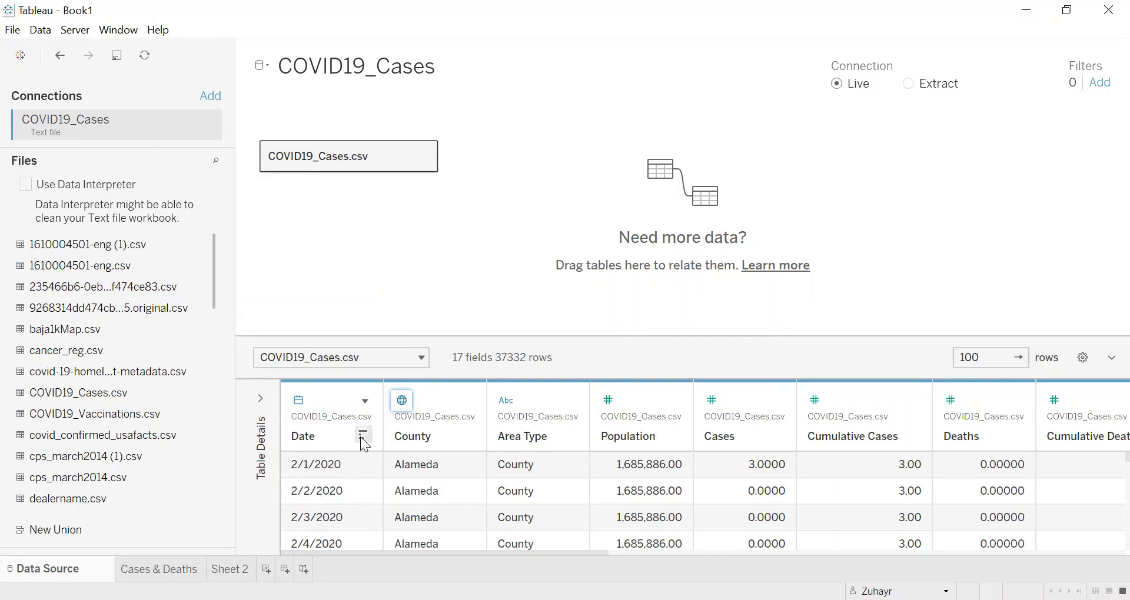
{"action": "left_click", "coordinate": [398, 401]}
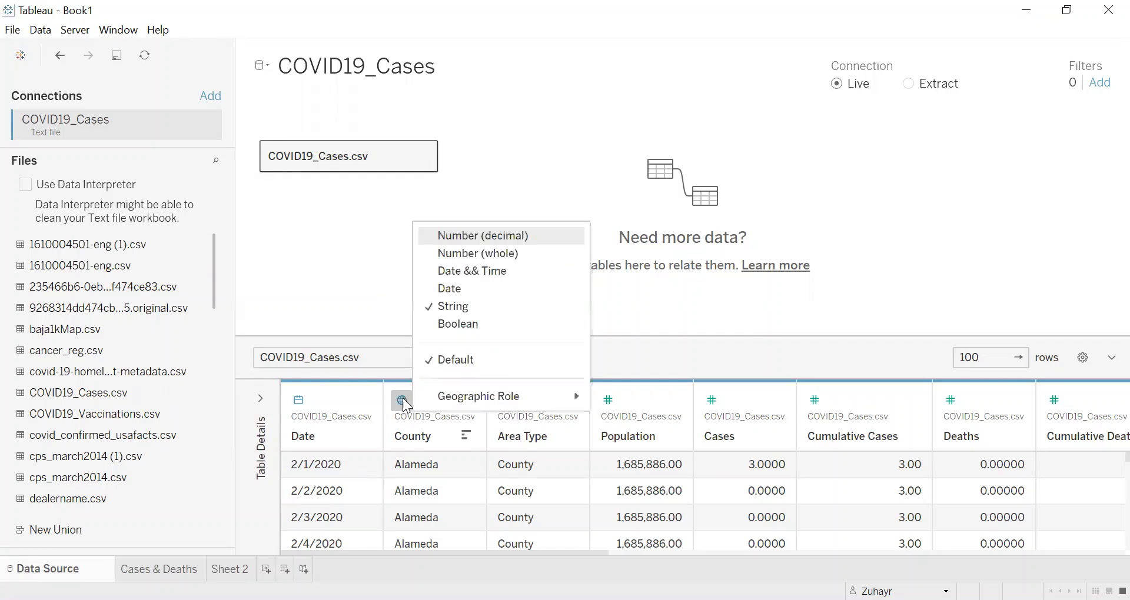
{"action": "mouse_move", "coordinate": [437, 399]}
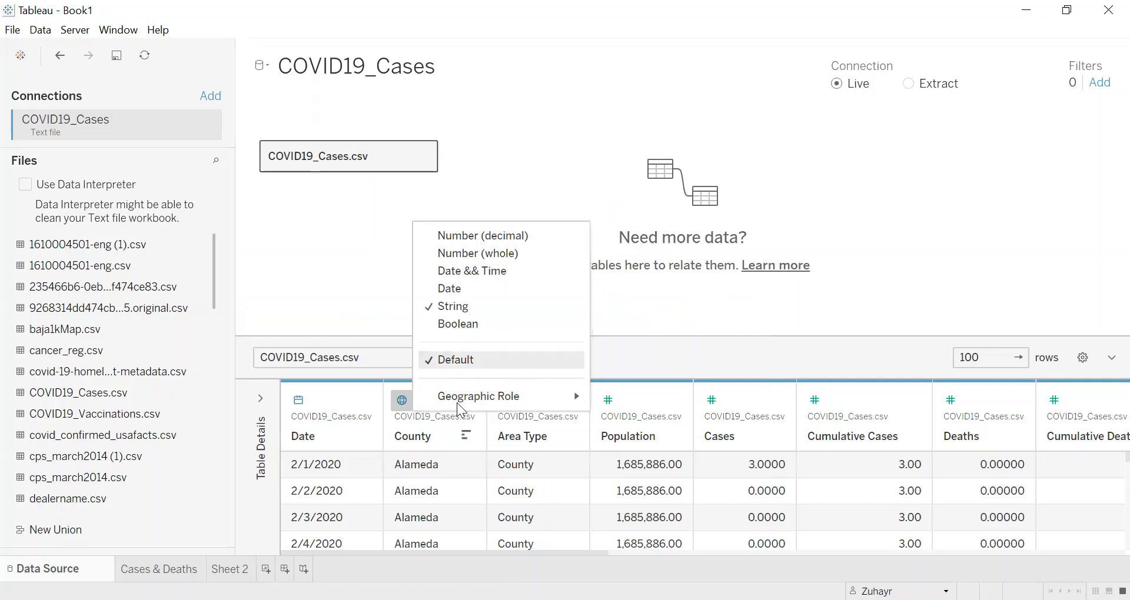
{"action": "left_click", "coordinate": [235, 569]}
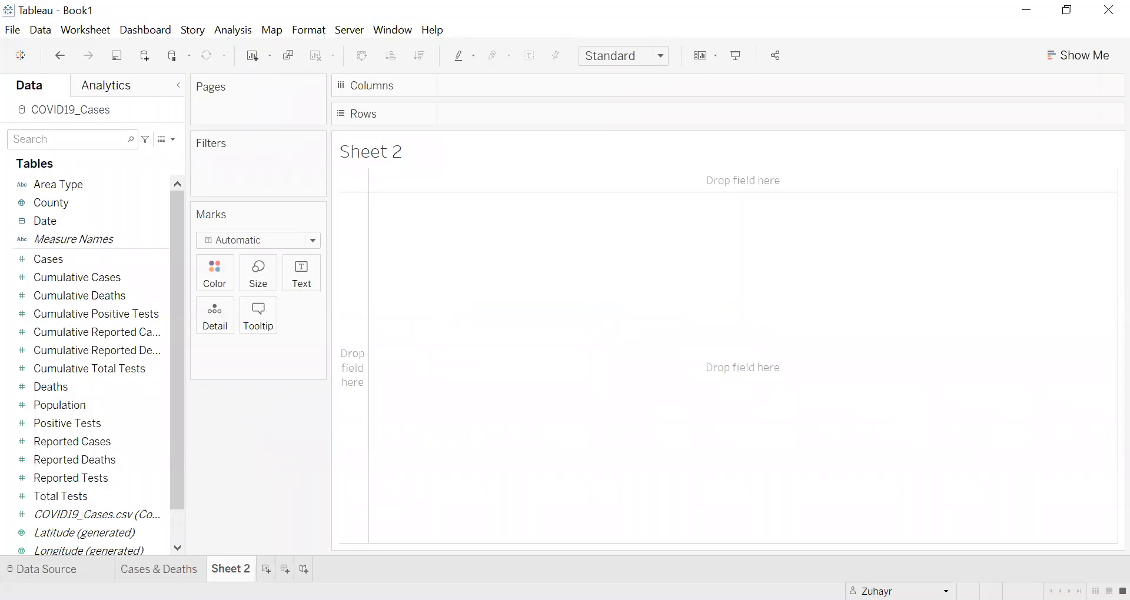
Step: Plot the County field as a map on Sheet 2 and size its marks by the sum of Cases
{"action": "left_click", "coordinate": [134, 353]}
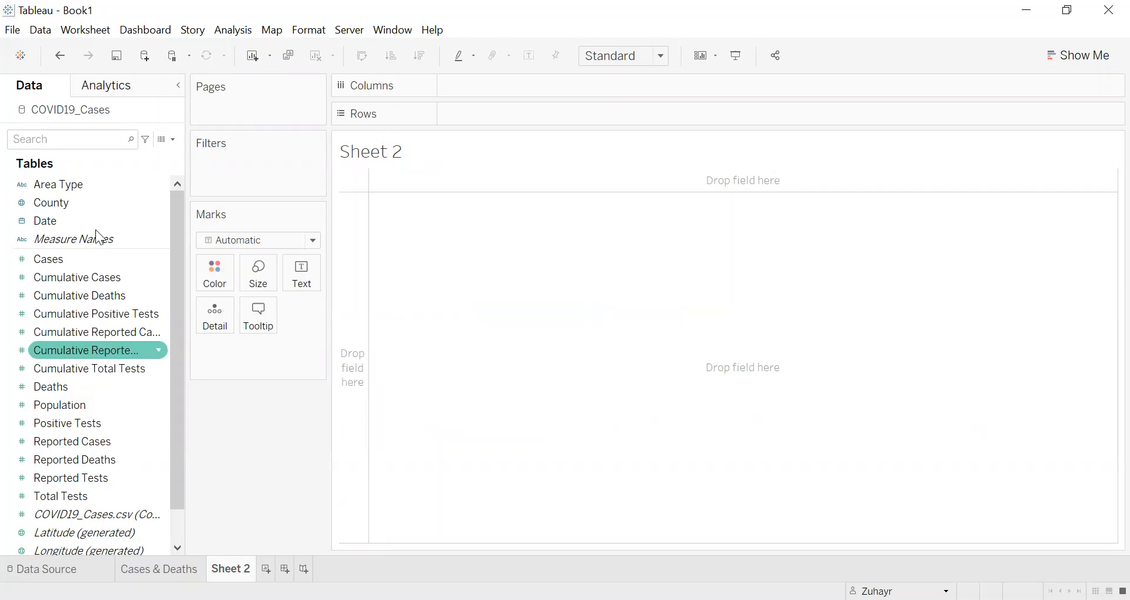
{"action": "left_click_drag", "start_coordinate": [88, 203], "coordinate": [558, 306]}
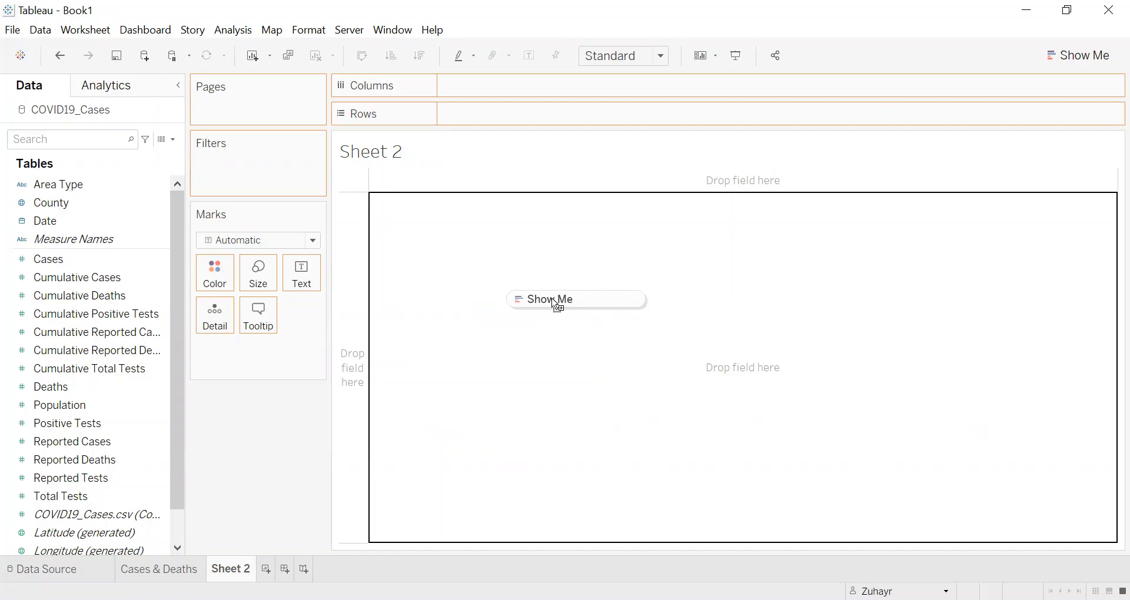
{"action": "left_click_drag", "start_coordinate": [558, 306], "coordinate": [552, 301]}
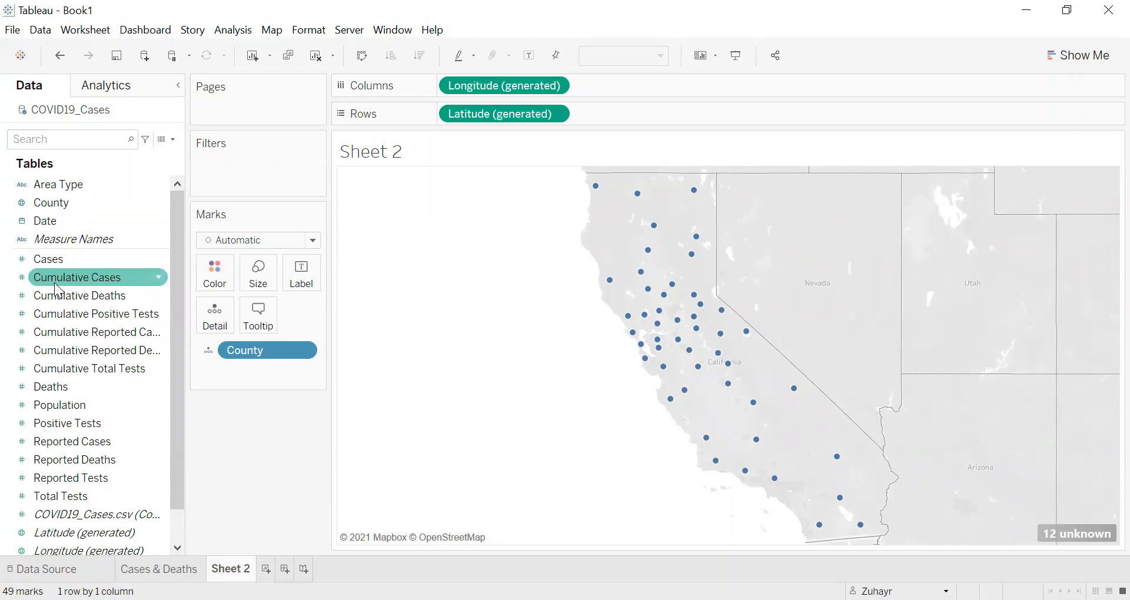
{"action": "left_click_drag", "start_coordinate": [62, 257], "coordinate": [676, 368]}
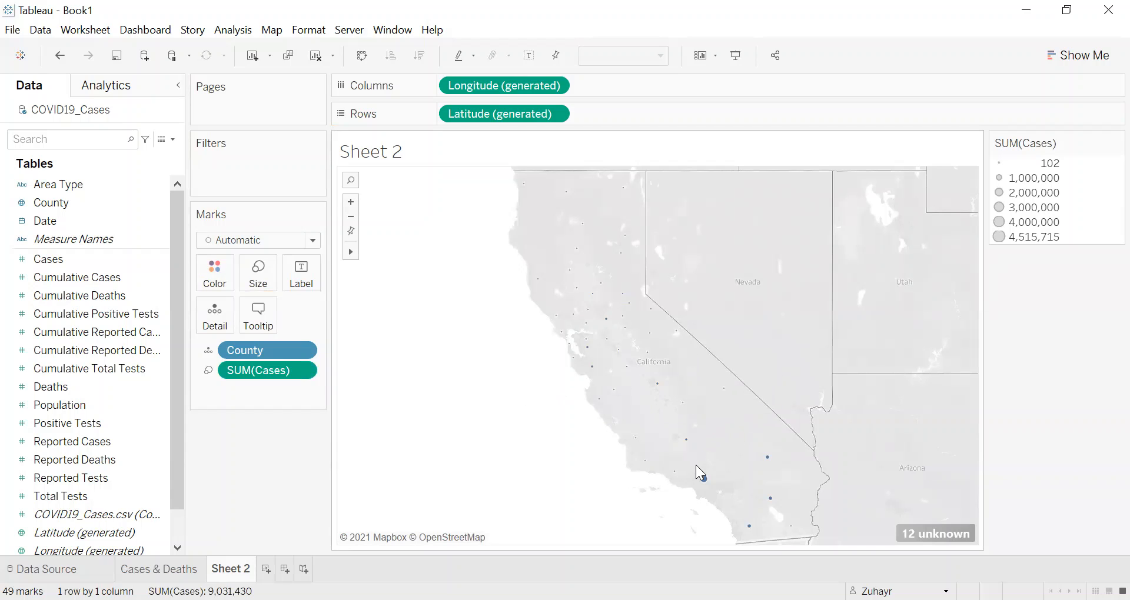
{"action": "mouse_move", "coordinate": [701, 477]}
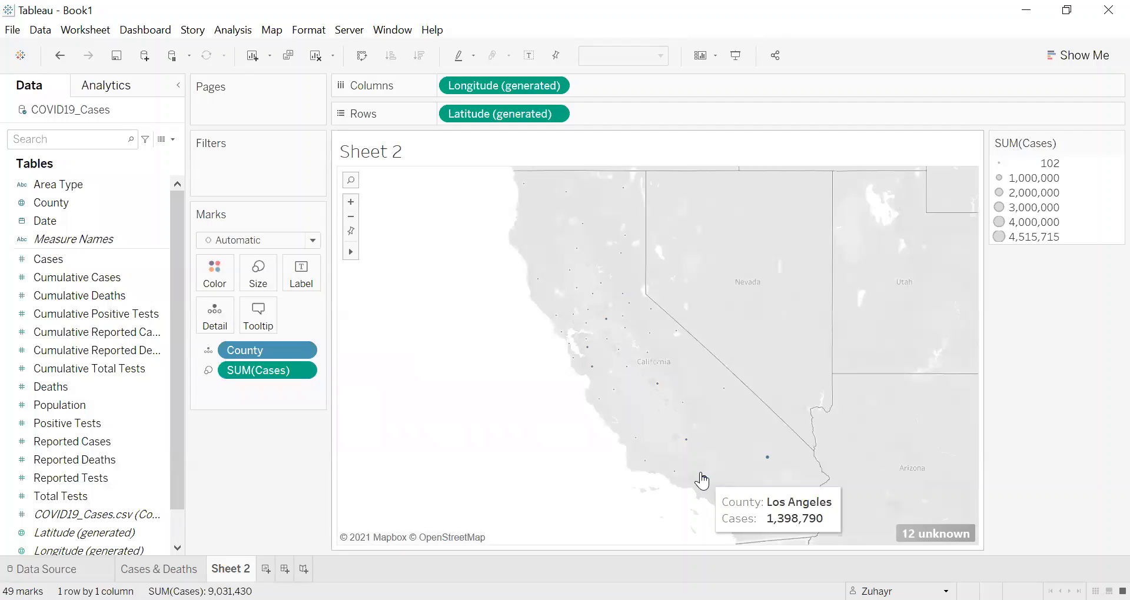
Step: Convert the county symbol map into a filled map colored by the sum of Cases
{"action": "left_click", "coordinate": [1086, 61]}
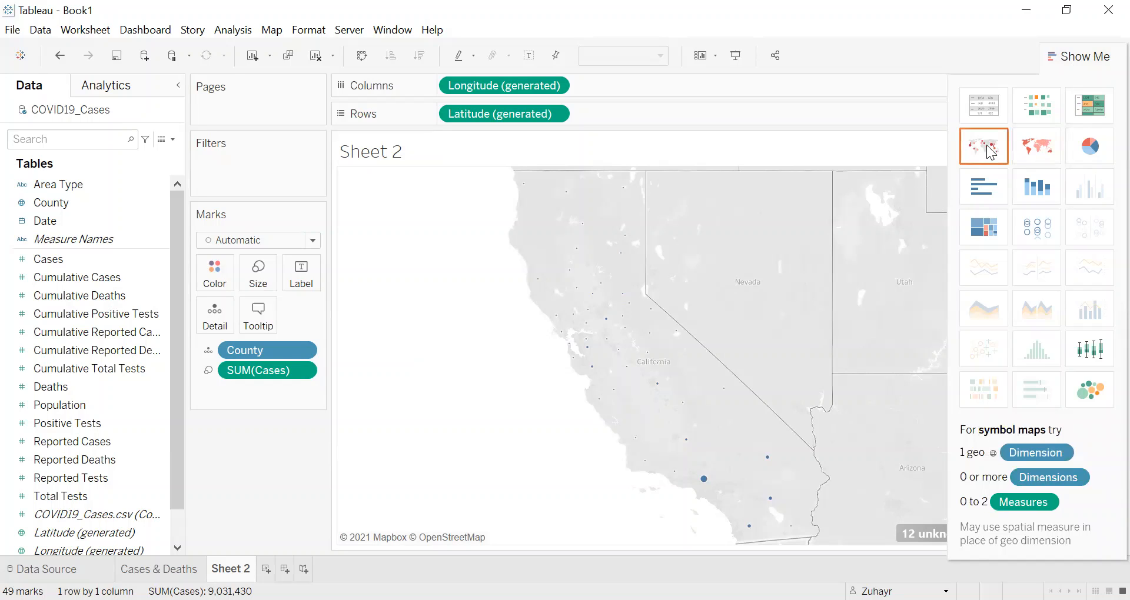
{"action": "left_click", "coordinate": [1036, 151]}
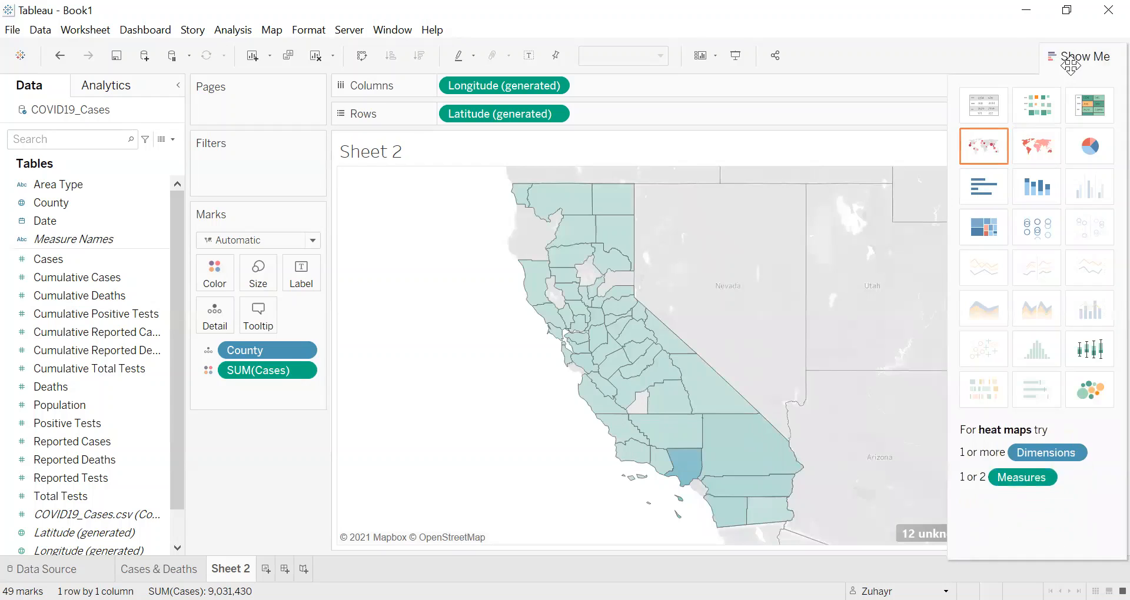
{"action": "left_click", "coordinate": [1070, 59]}
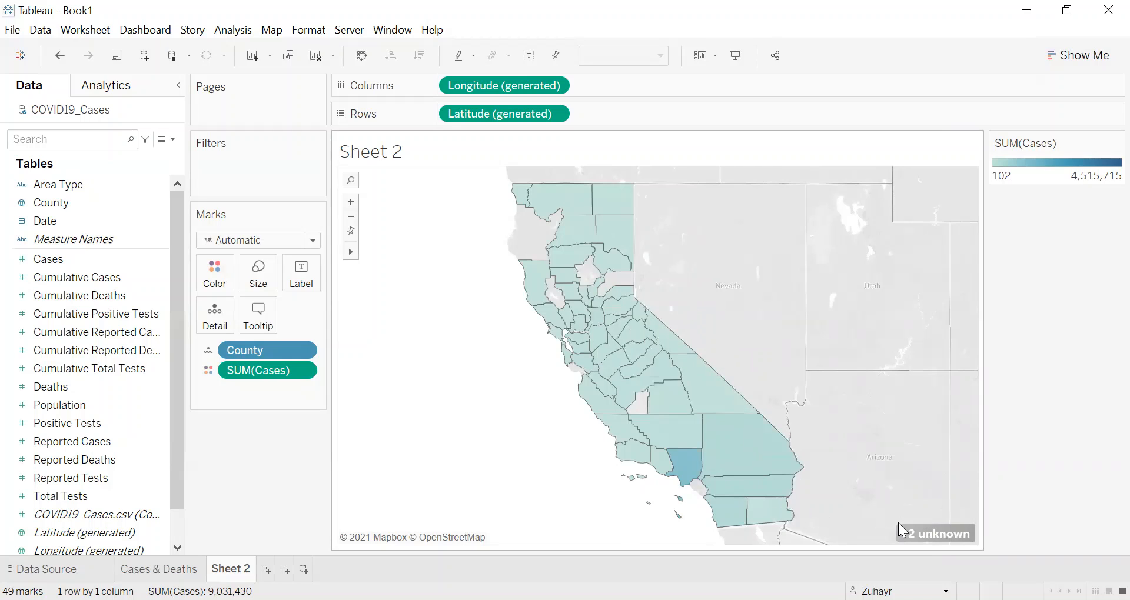
Step: Edit the map's unknown County locations, fixing State/Province to California so the ambiguous county names are matched
{"action": "mouse_move", "coordinate": [897, 523]}
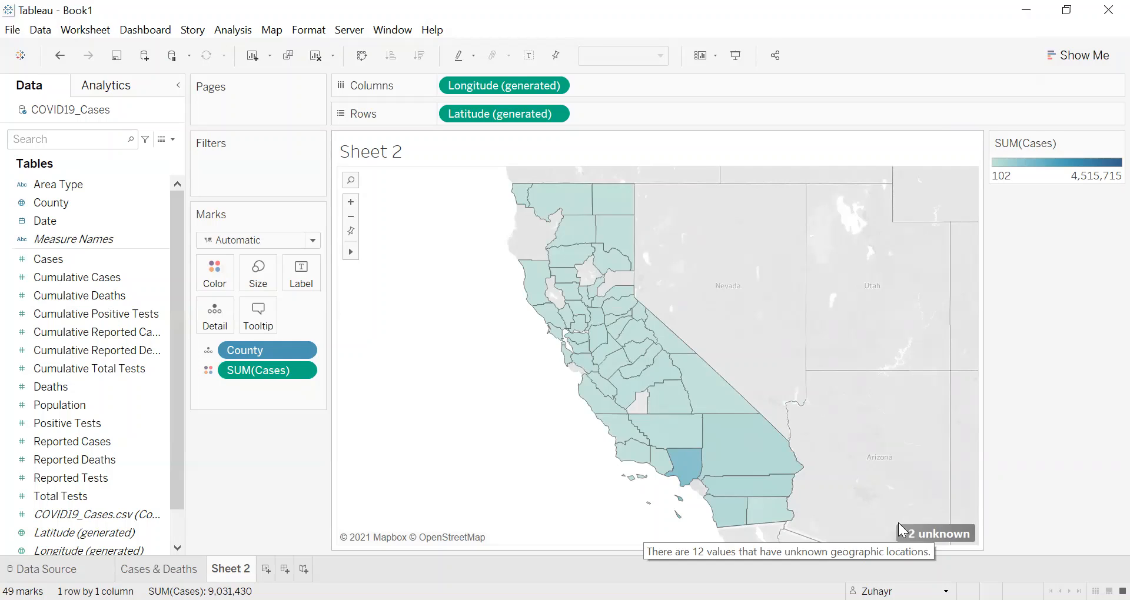
{"action": "left_click", "coordinate": [898, 523]}
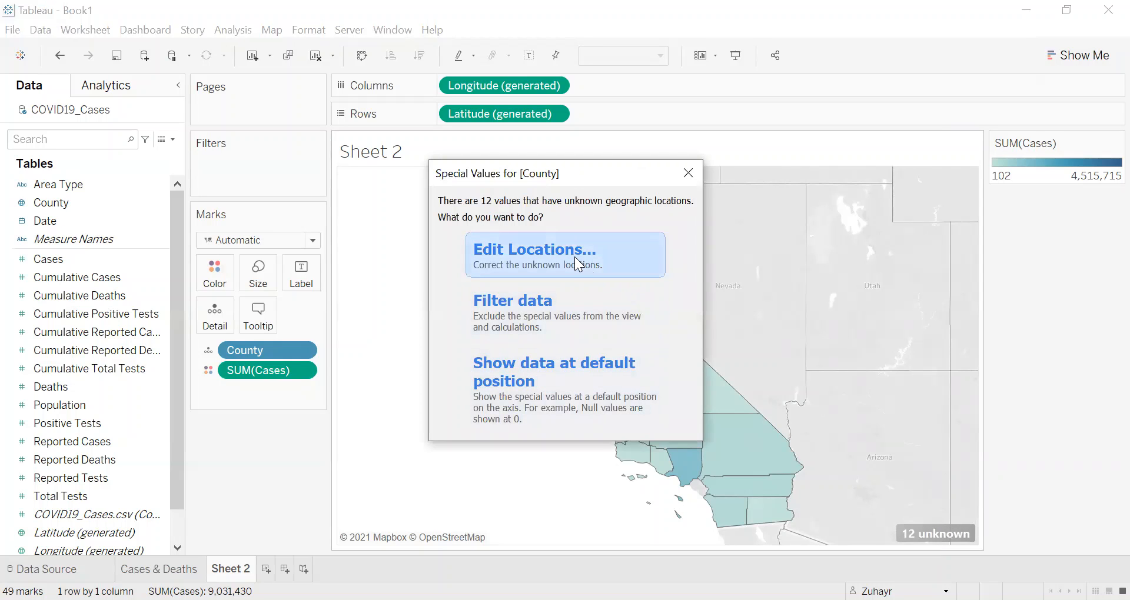
{"action": "left_click", "coordinate": [545, 255]}
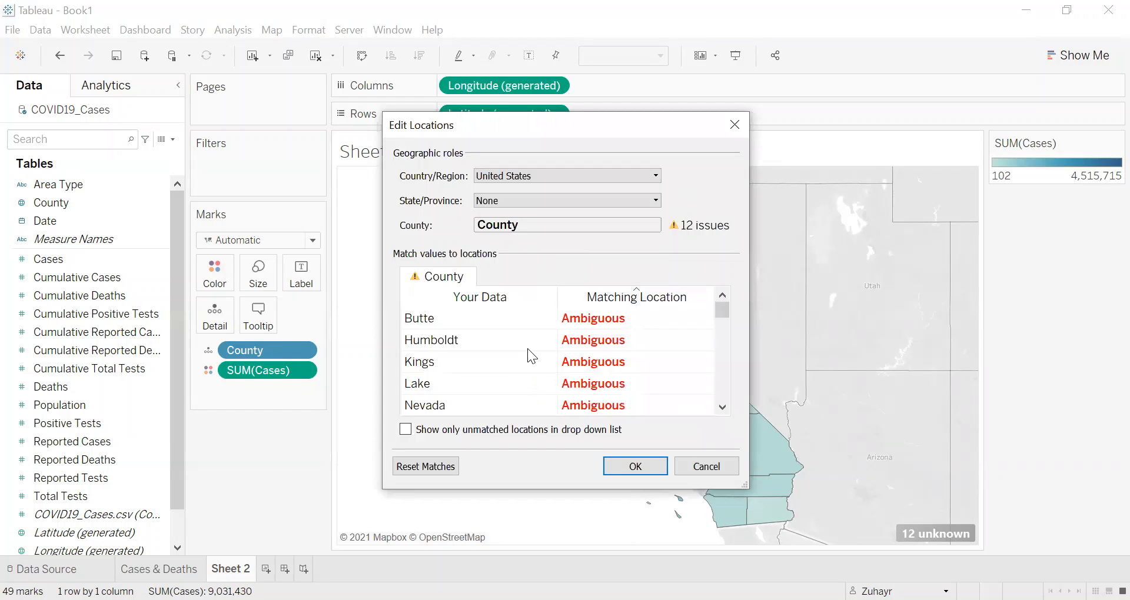
{"action": "scroll", "coordinate": [533, 344], "scroll_direction": "down", "scroll_amount": 3}
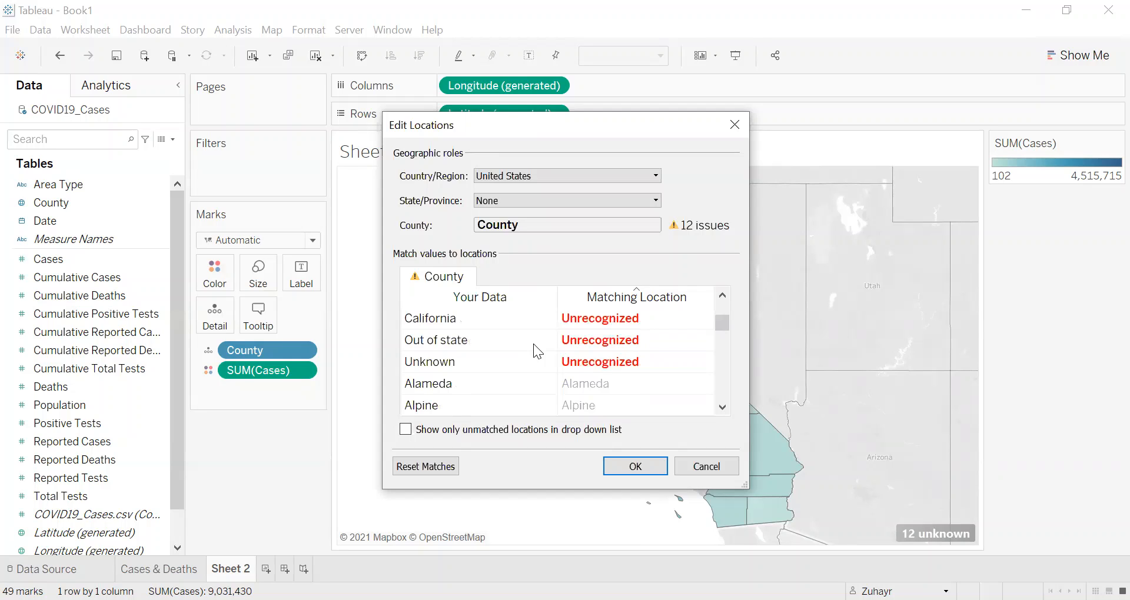
{"action": "scroll", "coordinate": [533, 343], "scroll_direction": "up", "scroll_amount": 1}
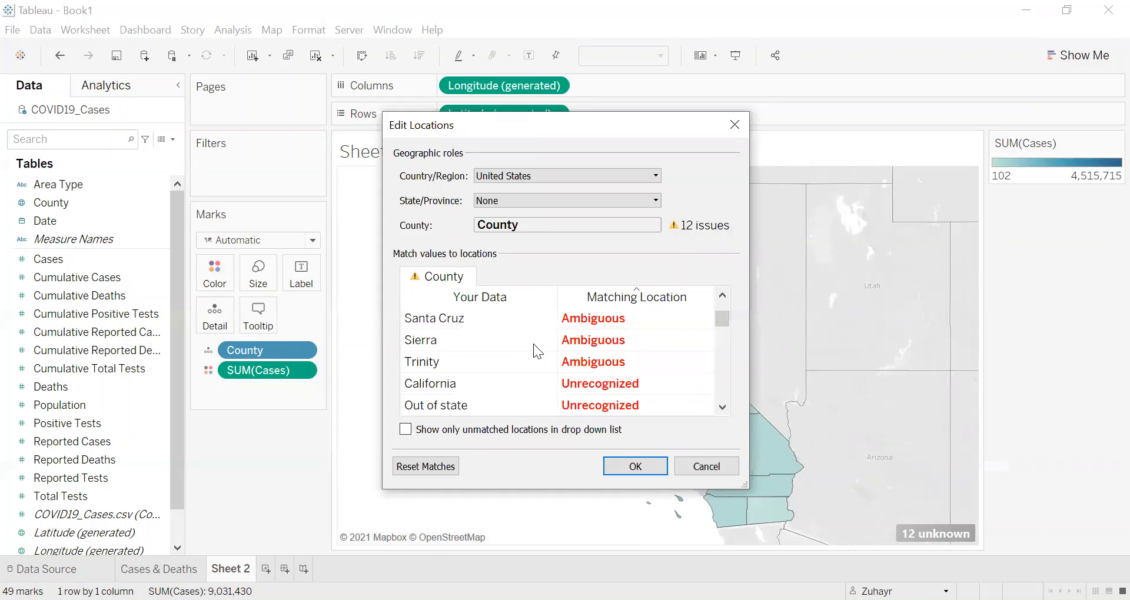
{"action": "scroll", "coordinate": [533, 344], "scroll_direction": "up", "scroll_amount": 2}
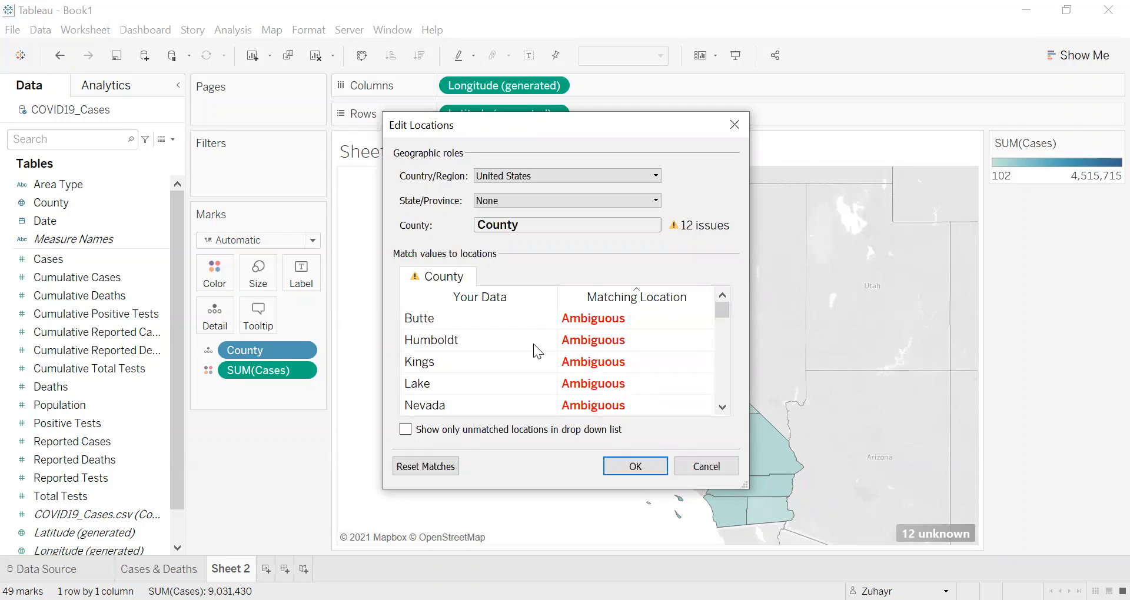
{"action": "left_click", "coordinate": [540, 201]}
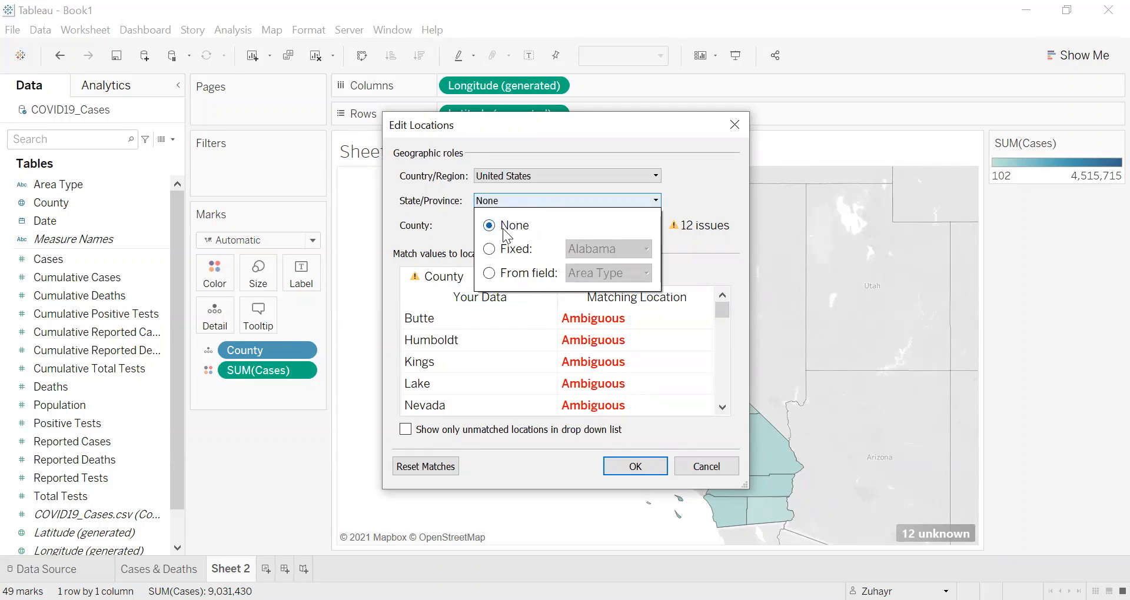
{"action": "left_click", "coordinate": [435, 207]}
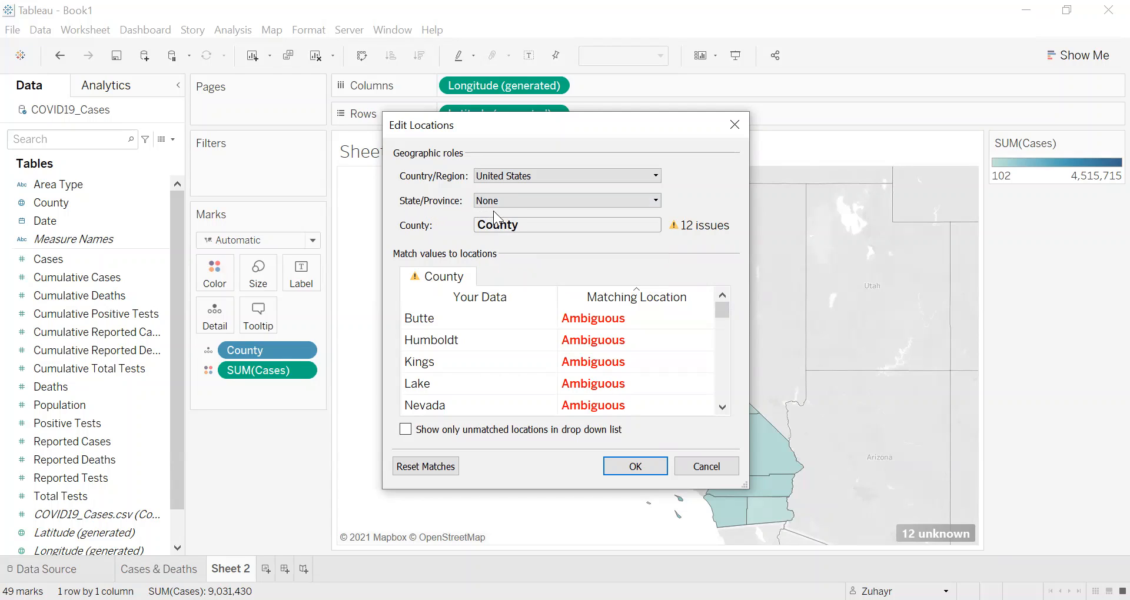
{"action": "left_click", "coordinate": [517, 200]}
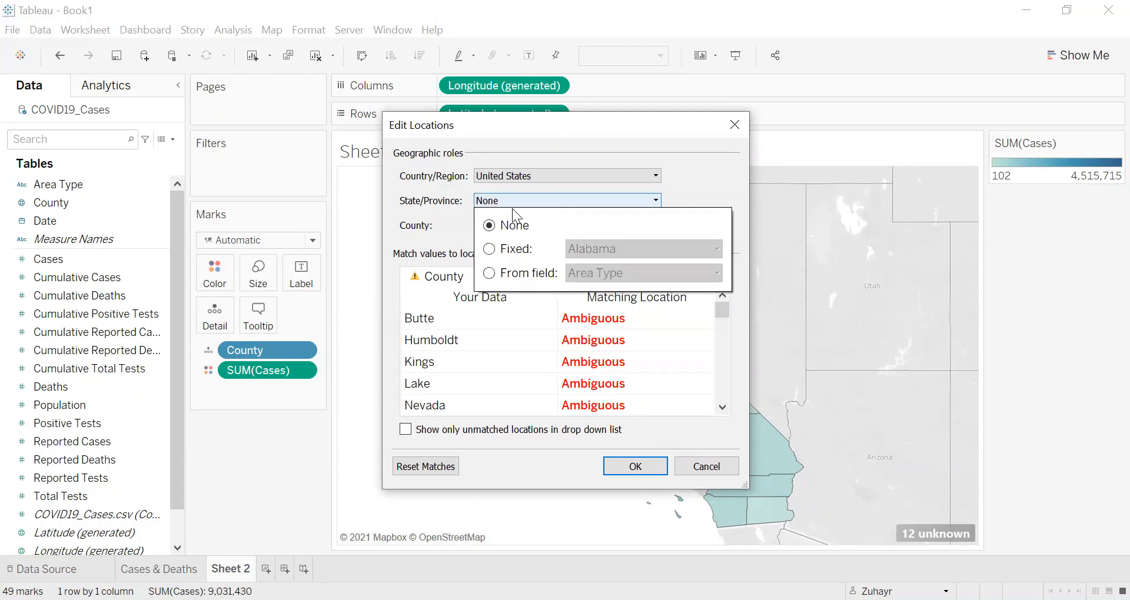
{"action": "left_click", "coordinate": [489, 250]}
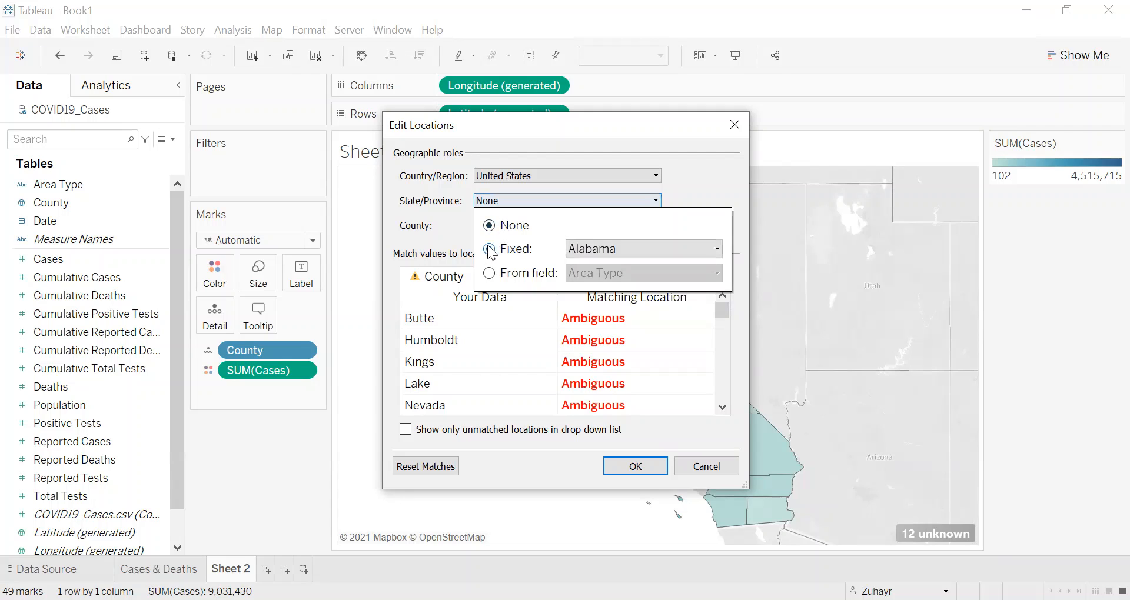
{"action": "left_click", "coordinate": [719, 247]}
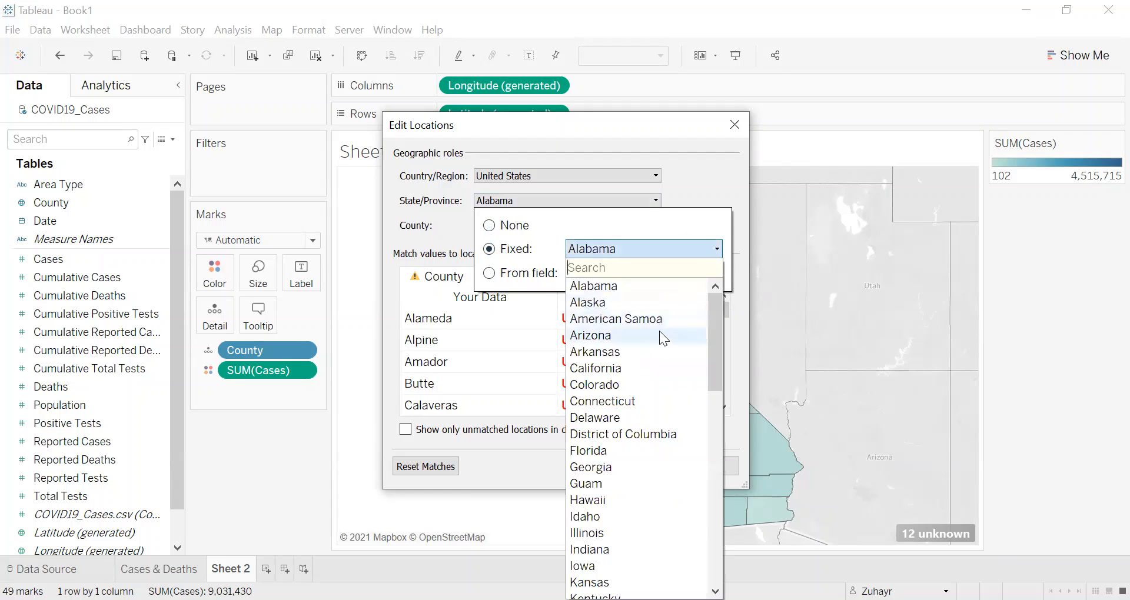
{"action": "left_click", "coordinate": [635, 363]}
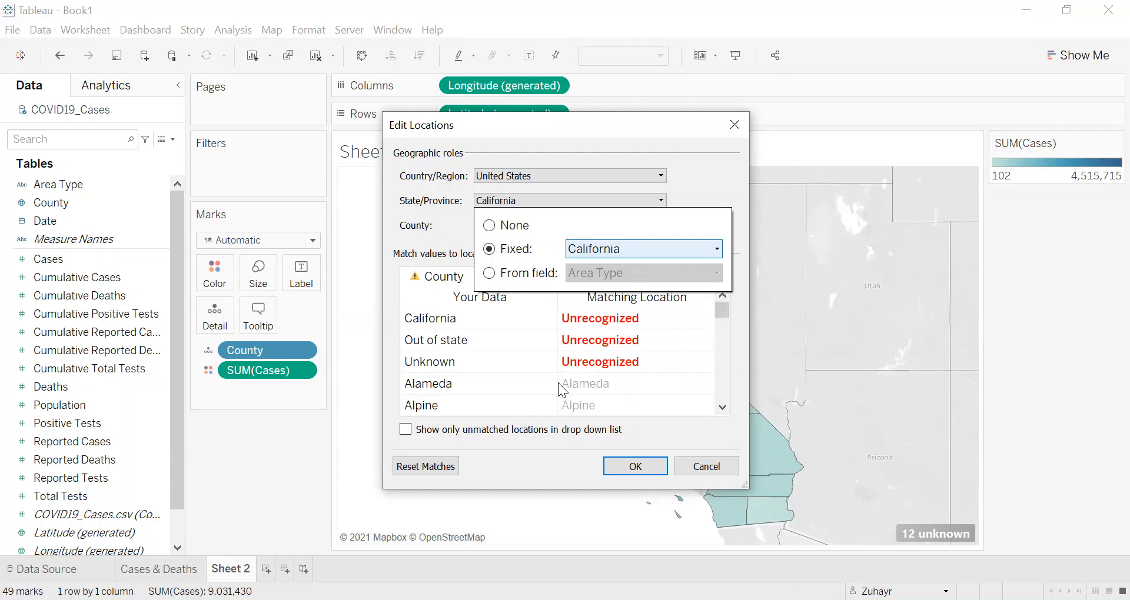
{"action": "left_click", "coordinate": [729, 362]}
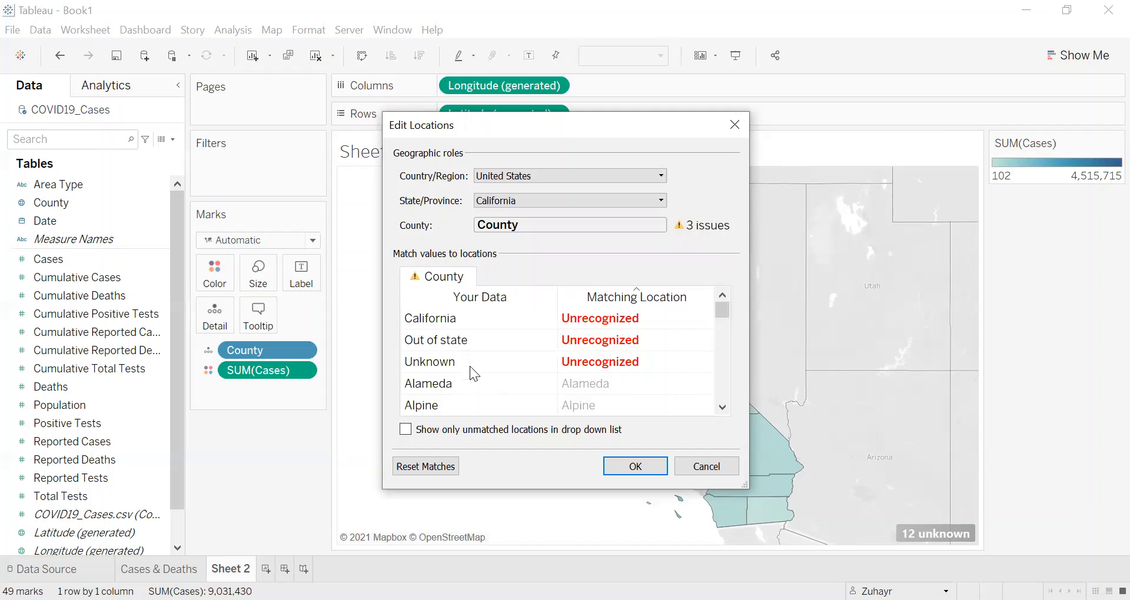
{"action": "left_click", "coordinate": [629, 465]}
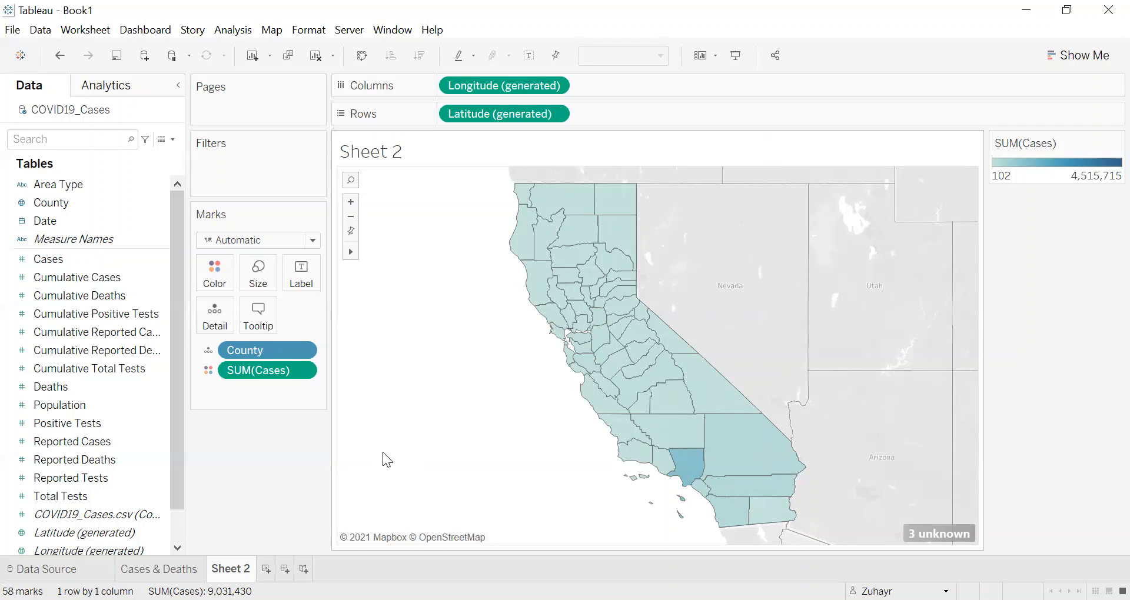
Step: Apply the Cases & Deaths sheet's County filter to all worksheets using this data source, and return to Sheet 2
{"action": "left_click", "coordinate": [170, 569]}
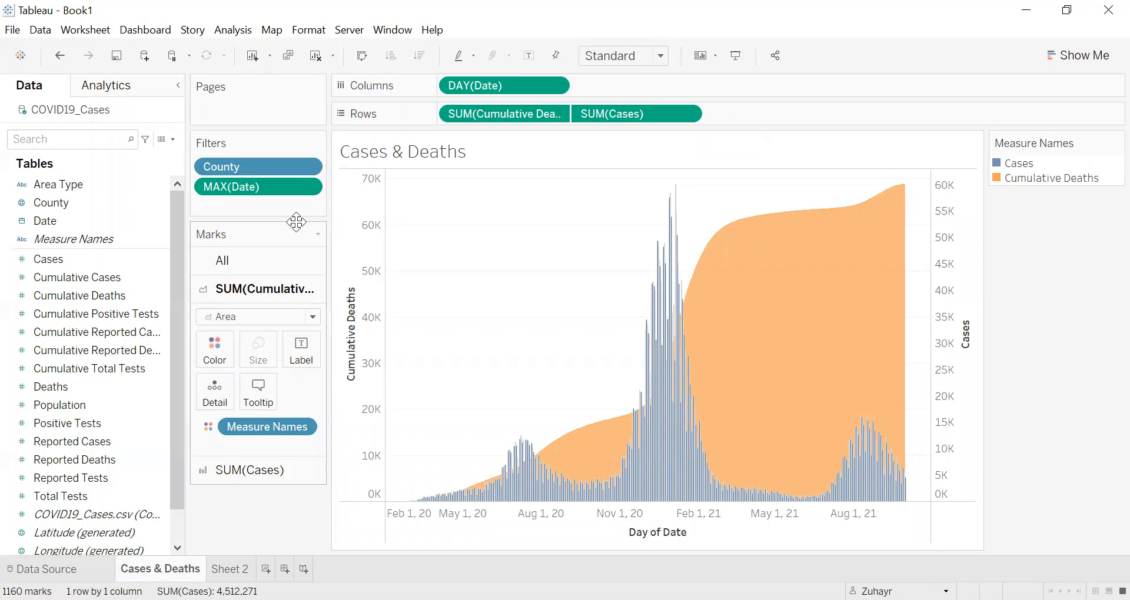
{"action": "left_click", "coordinate": [306, 166]}
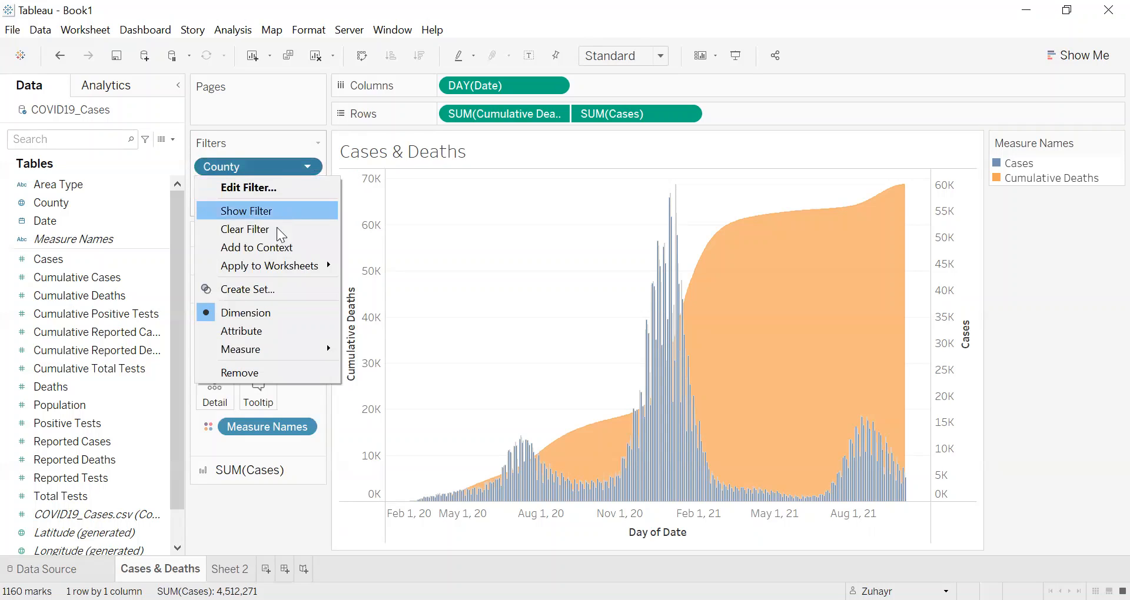
{"action": "mouse_move", "coordinate": [275, 260]}
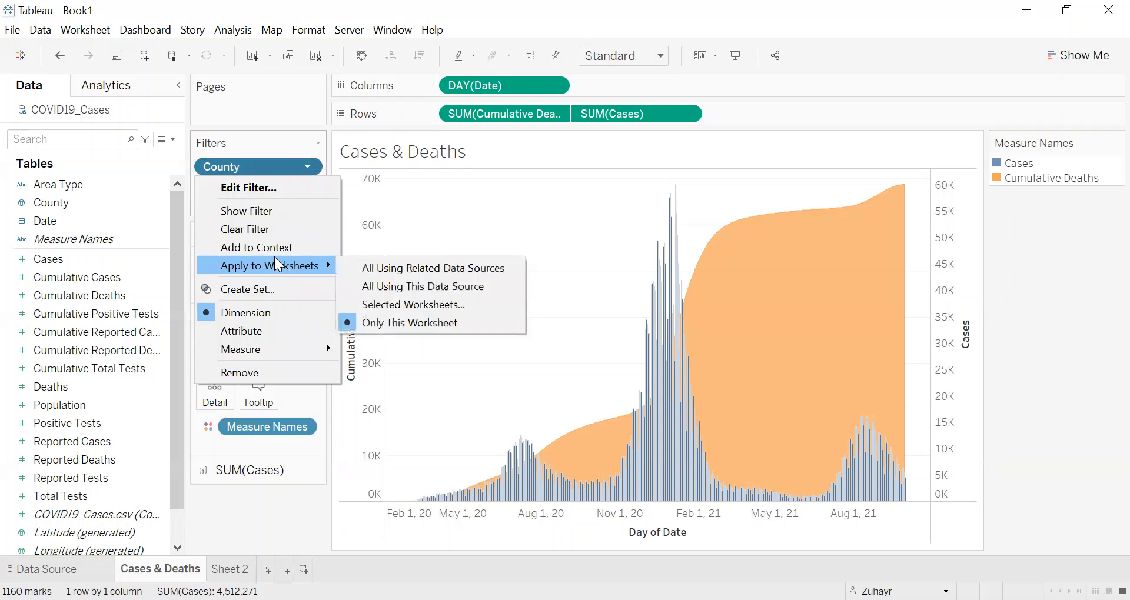
{"action": "left_click", "coordinate": [378, 285]}
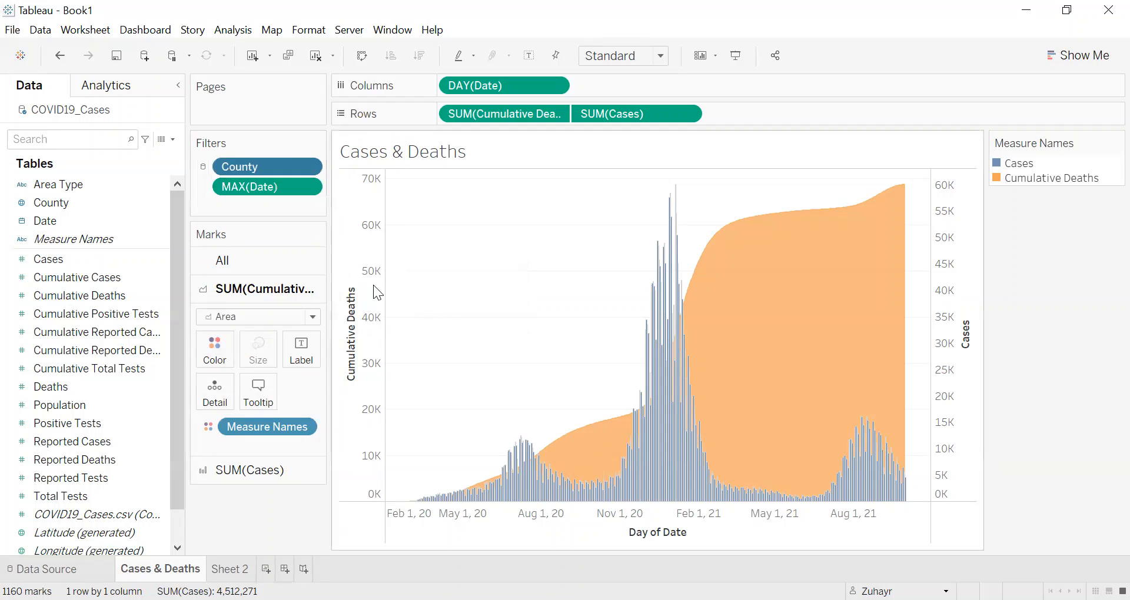
{"action": "left_click", "coordinate": [226, 568]}
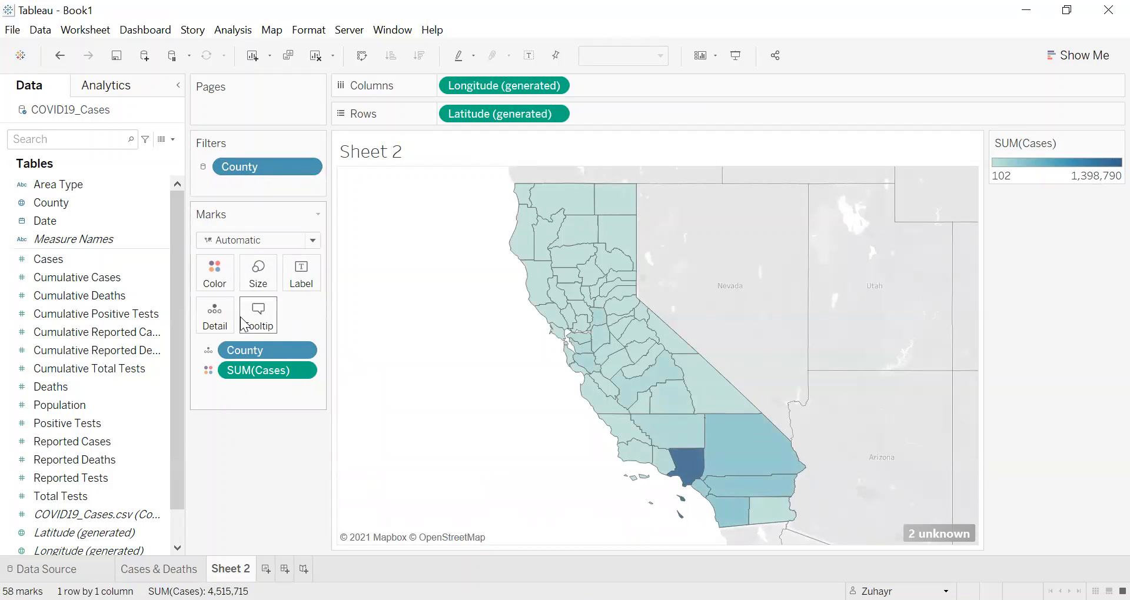
Step: Review which County values on the Sheet 2 map still have unknown locations
{"action": "left_click", "coordinate": [927, 533]}
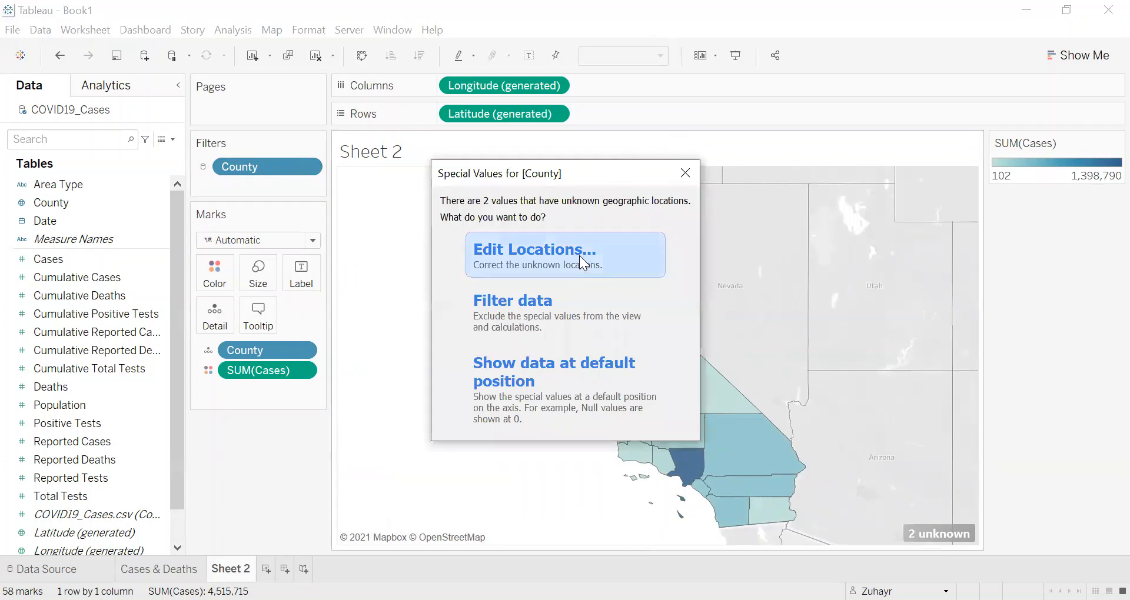
{"action": "left_click", "coordinate": [552, 252]}
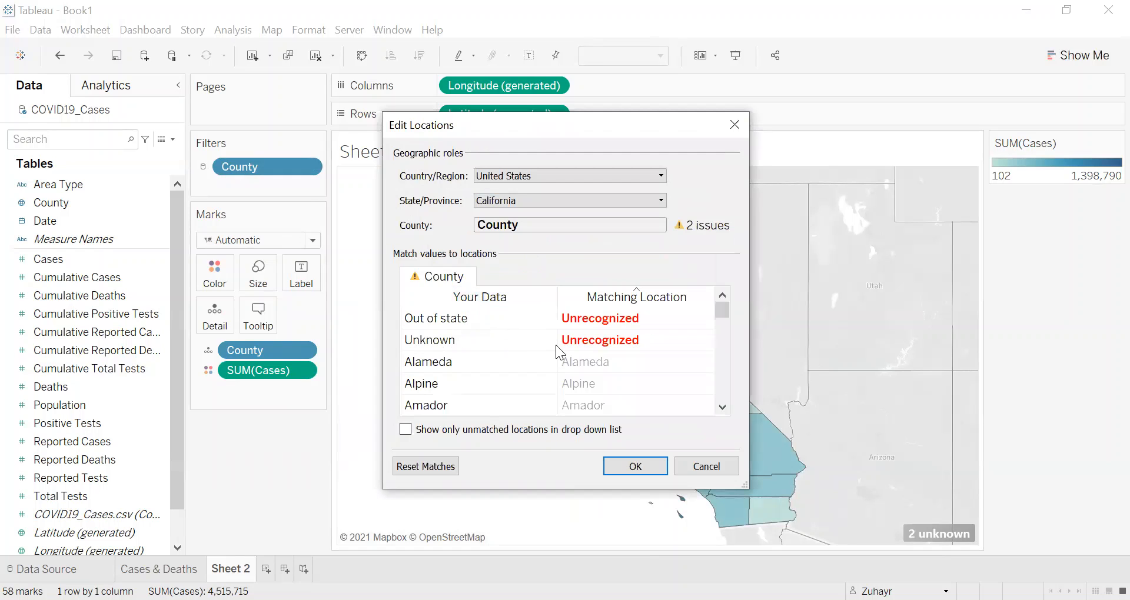
{"action": "left_click", "coordinate": [621, 465]}
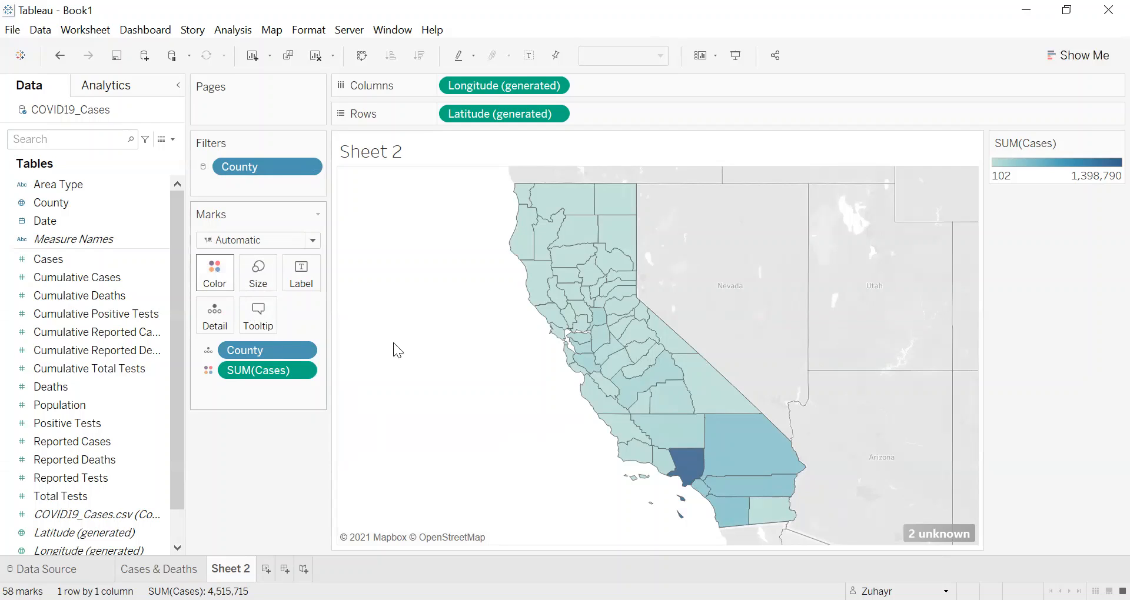
Step: Change the color palette for Cases on the county map to Red
{"action": "mouse_move", "coordinate": [606, 352]}
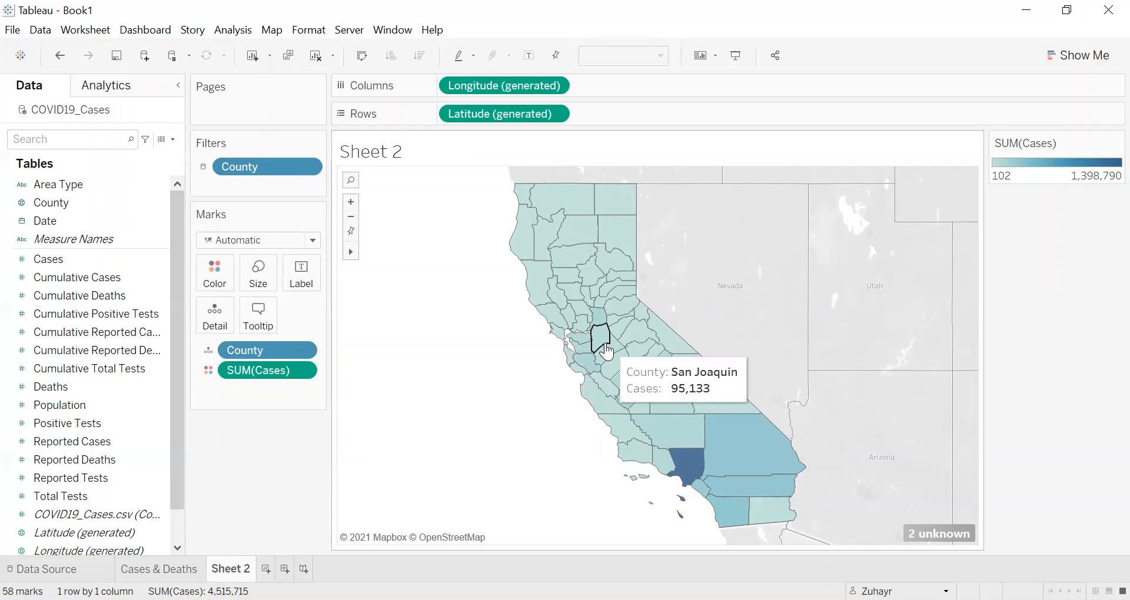
{"action": "left_click", "coordinate": [217, 288]}
{"action": "left_click", "coordinate": [247, 324]}
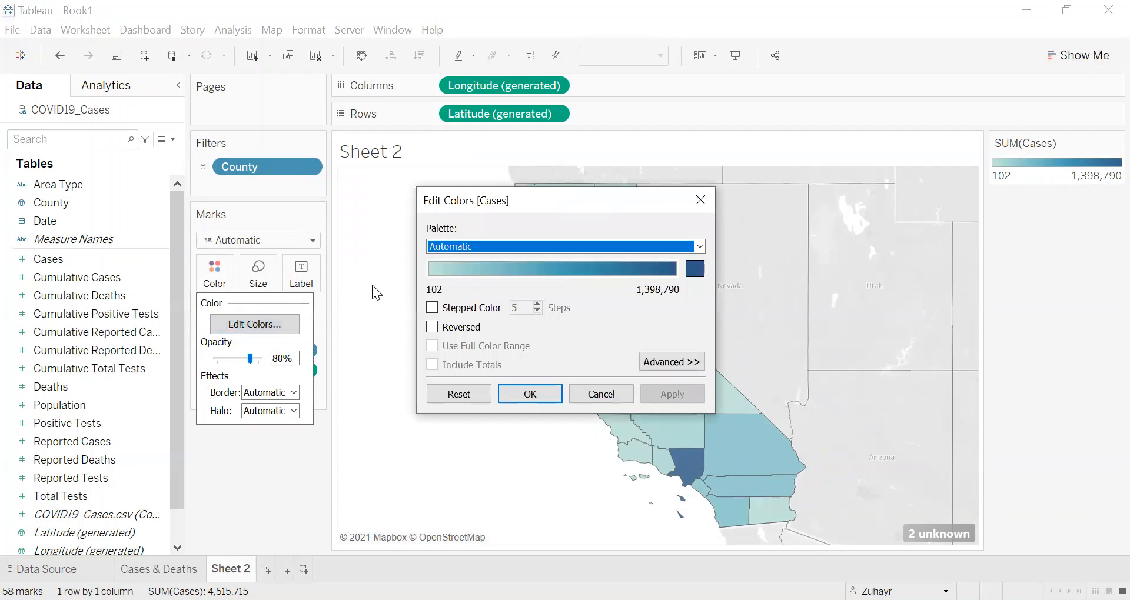
{"action": "left_click", "coordinate": [461, 245]}
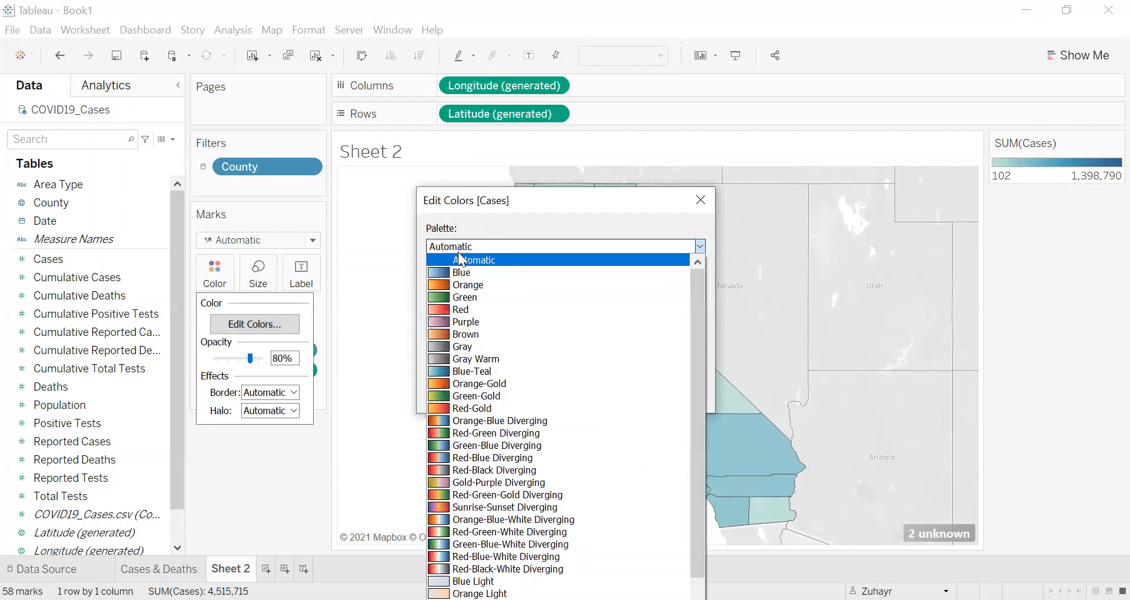
{"action": "left_click", "coordinate": [479, 247]}
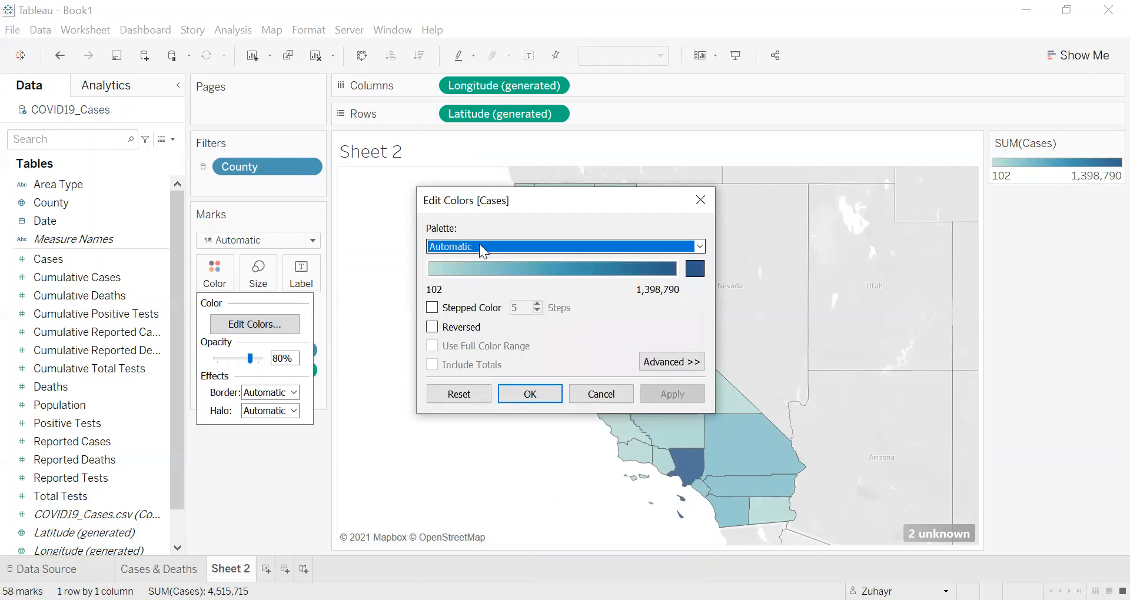
{"action": "left_click", "coordinate": [479, 244]}
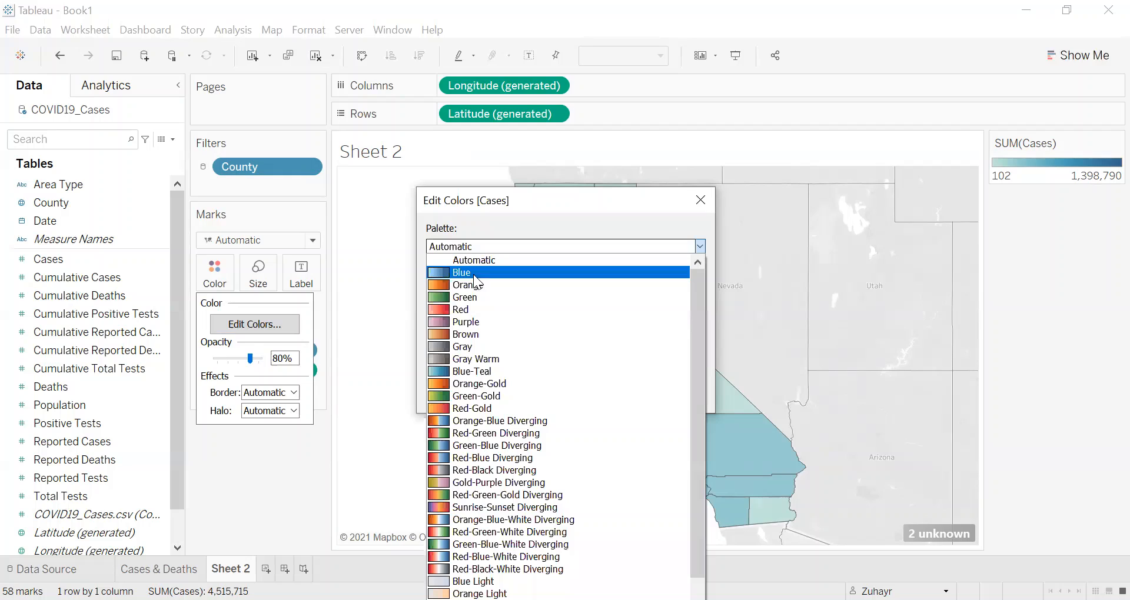
{"action": "left_click", "coordinate": [467, 308]}
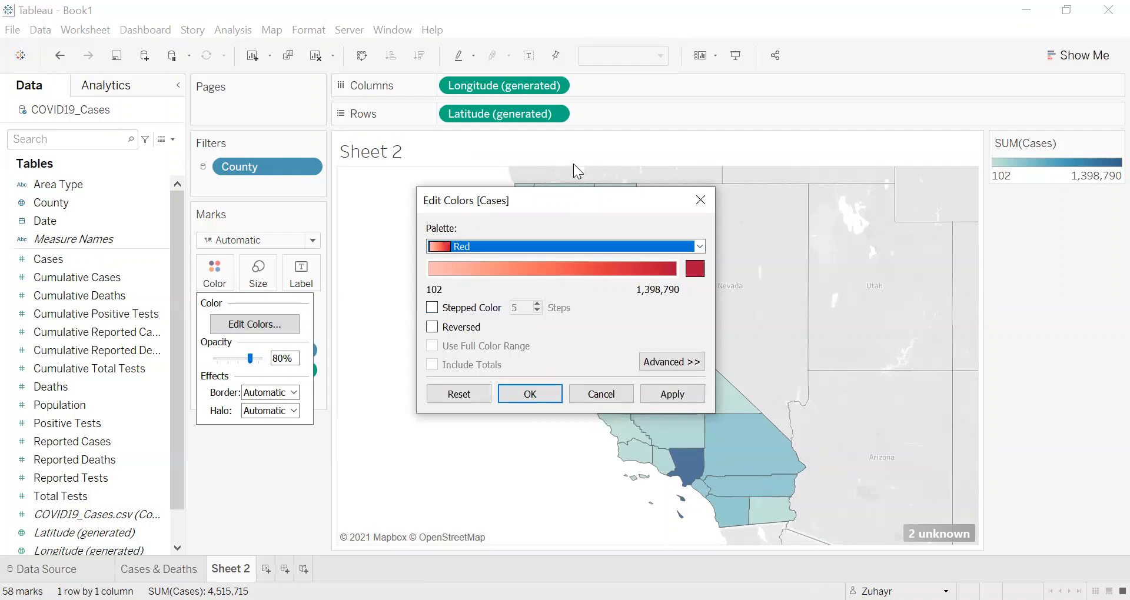
{"action": "left_click_drag", "start_coordinate": [544, 200], "coordinate": [286, 206]}
{"action": "left_click", "coordinate": [399, 401]}
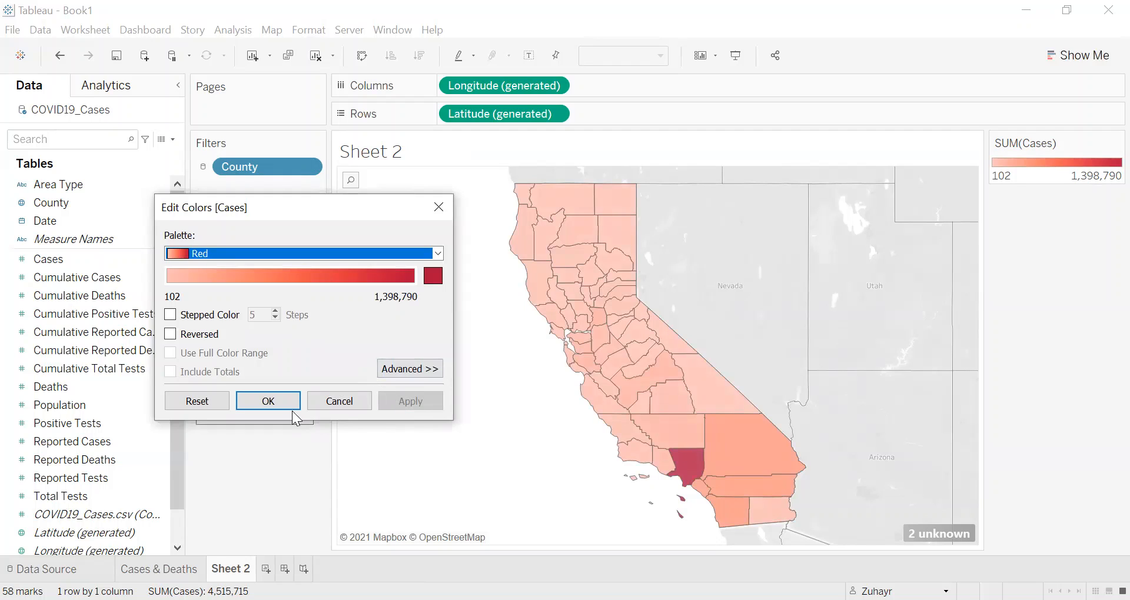
{"action": "left_click", "coordinate": [277, 402]}
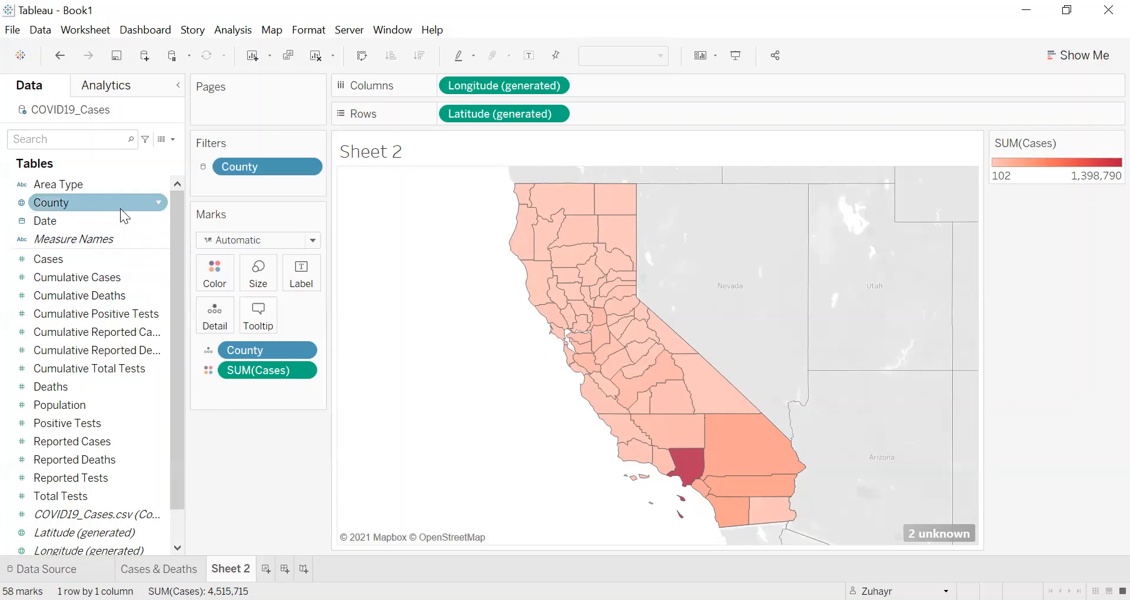
Step: Label the map's counties with the County field
{"action": "left_click", "coordinate": [75, 203]}
{"action": "left_click", "coordinate": [74, 203]}
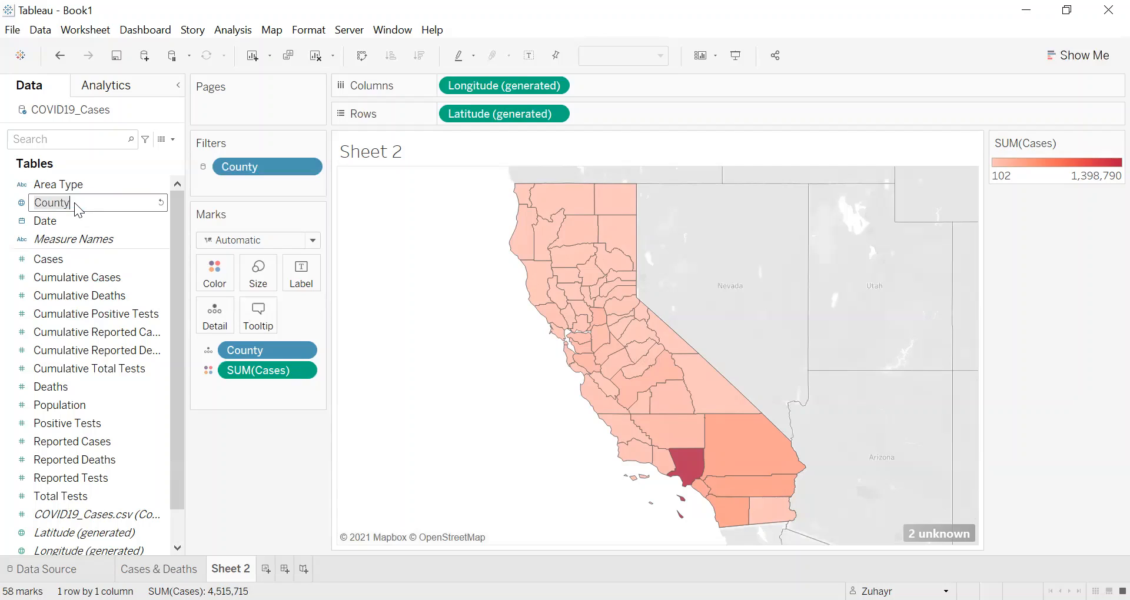
{"action": "key", "text": "Return"}
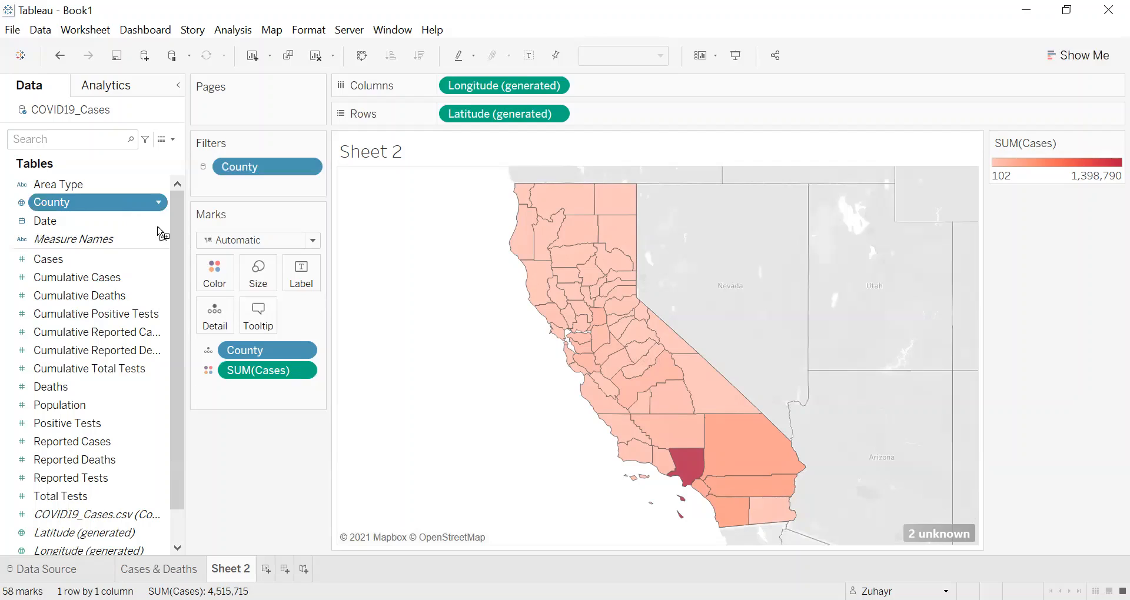
{"action": "left_click_drag", "start_coordinate": [187, 254], "coordinate": [301, 291]}
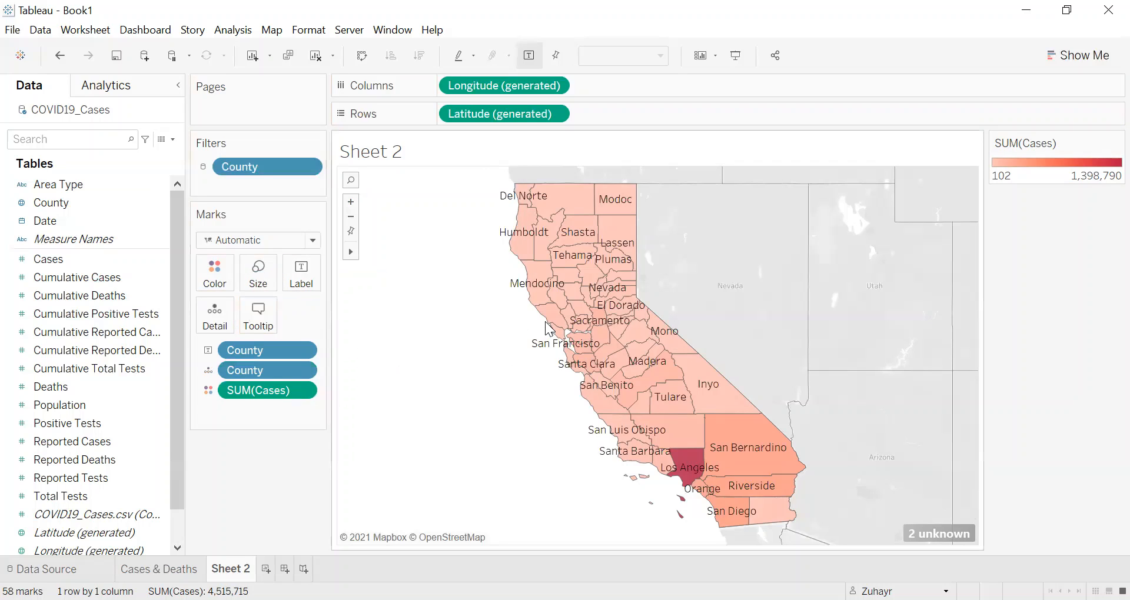
{"action": "mouse_move", "coordinate": [553, 320]}
Step: Add the sum of Deaths to the map's tooltip and check the tooltips of a few counties
{"action": "left_click", "coordinate": [67, 387]}
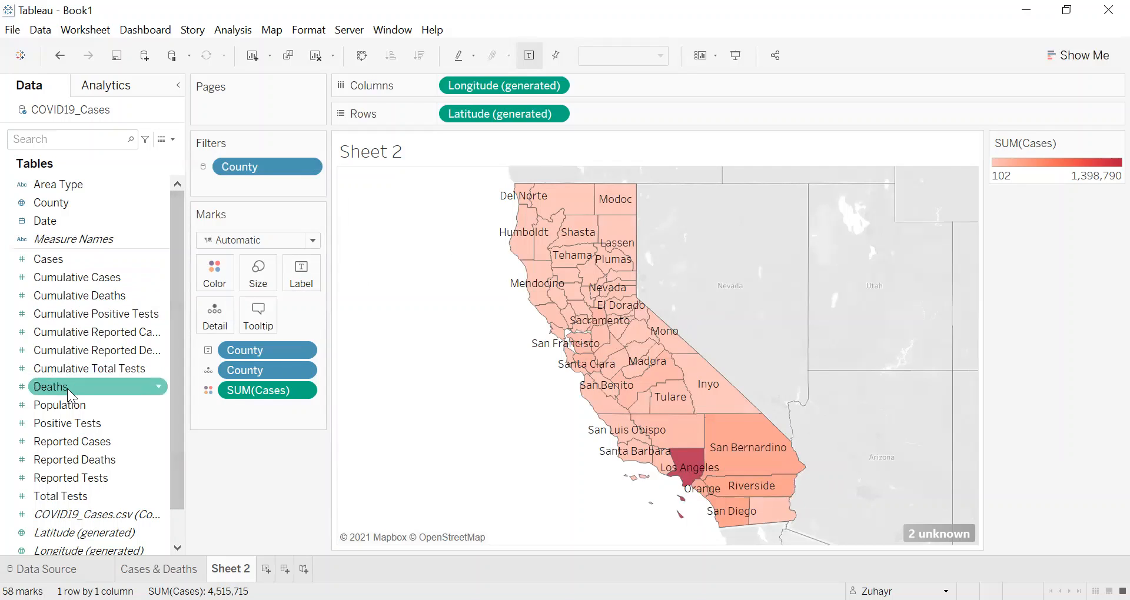
{"action": "left_click_drag", "start_coordinate": [74, 389], "coordinate": [262, 331]}
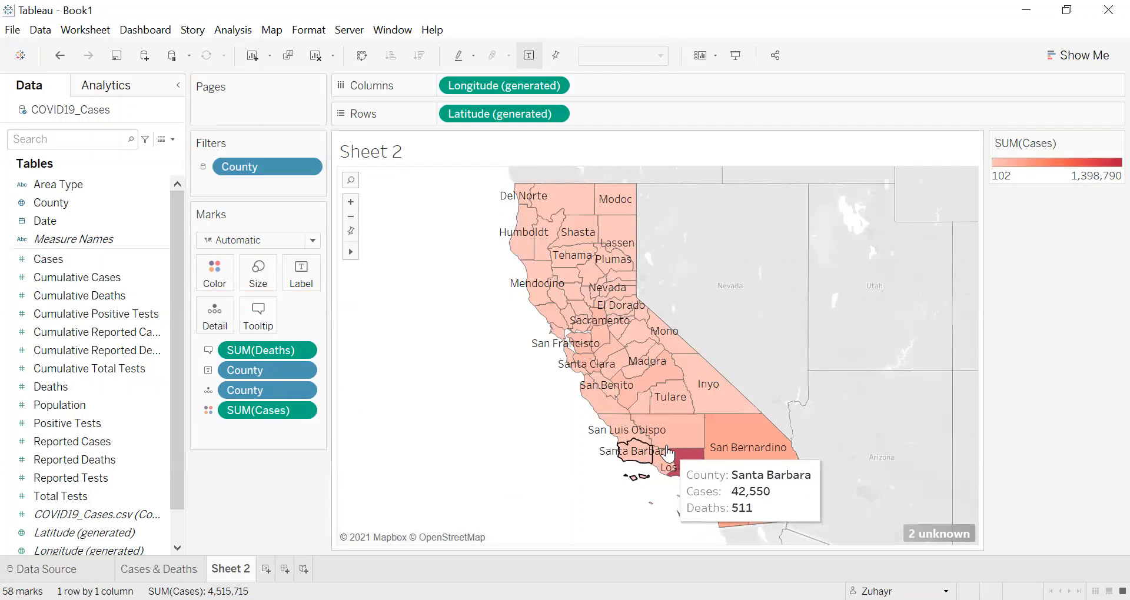
{"action": "mouse_move", "coordinate": [680, 436]}
{"action": "mouse_move", "coordinate": [663, 456]}
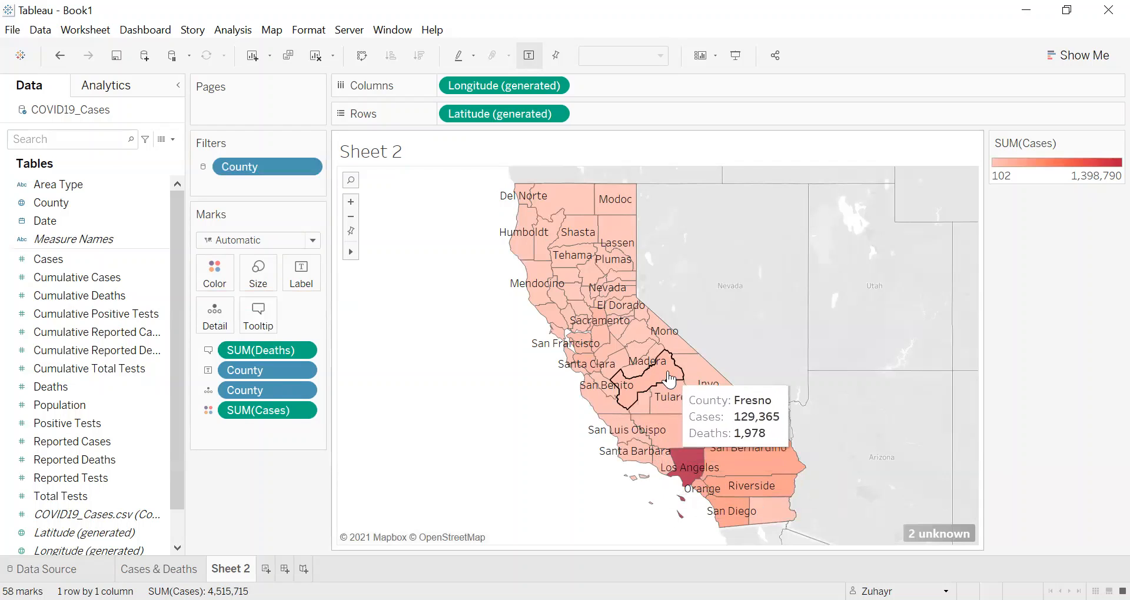
Step: Rename Sheet 2 as Heat Map
{"action": "mouse_move", "coordinate": [649, 357]}
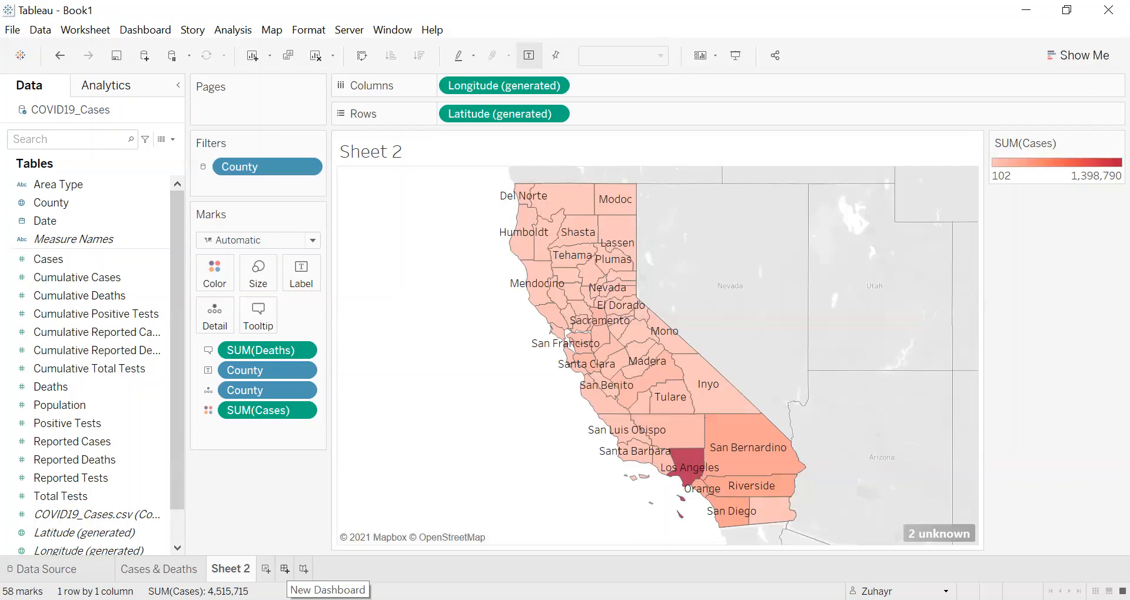
{"action": "double_click", "coordinate": [235, 568]}
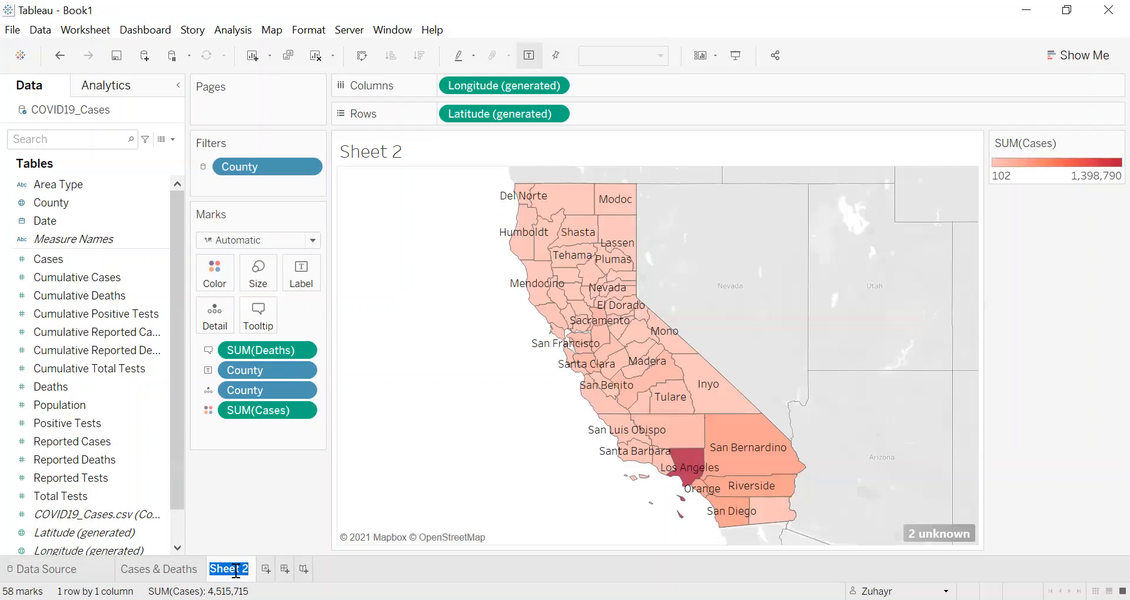
{"action": "type", "text": "Heat Map"}
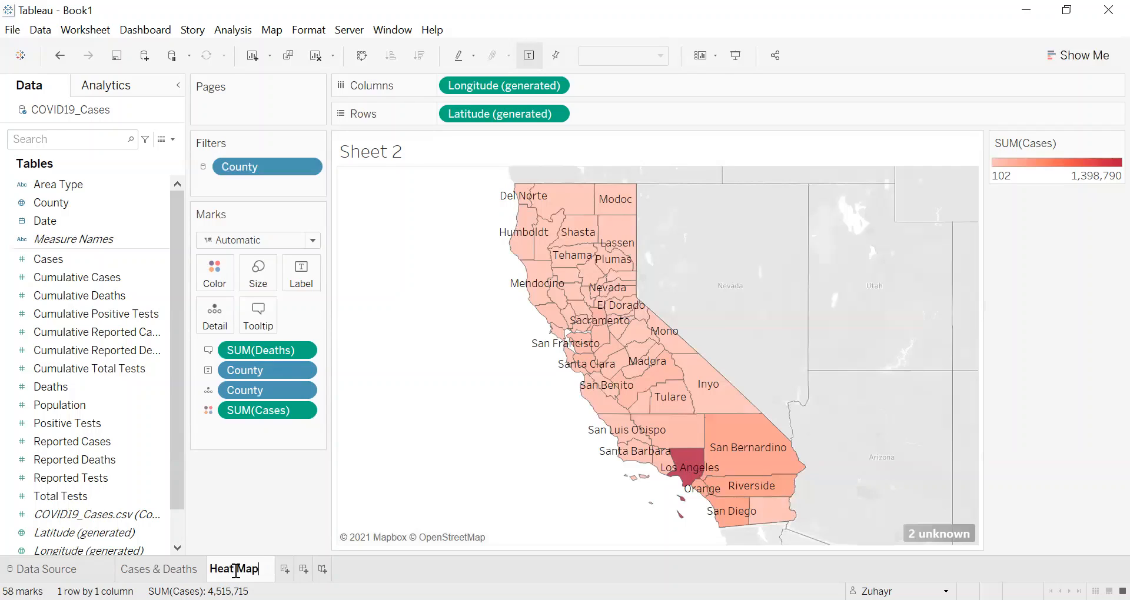
{"action": "key", "text": "Return"}
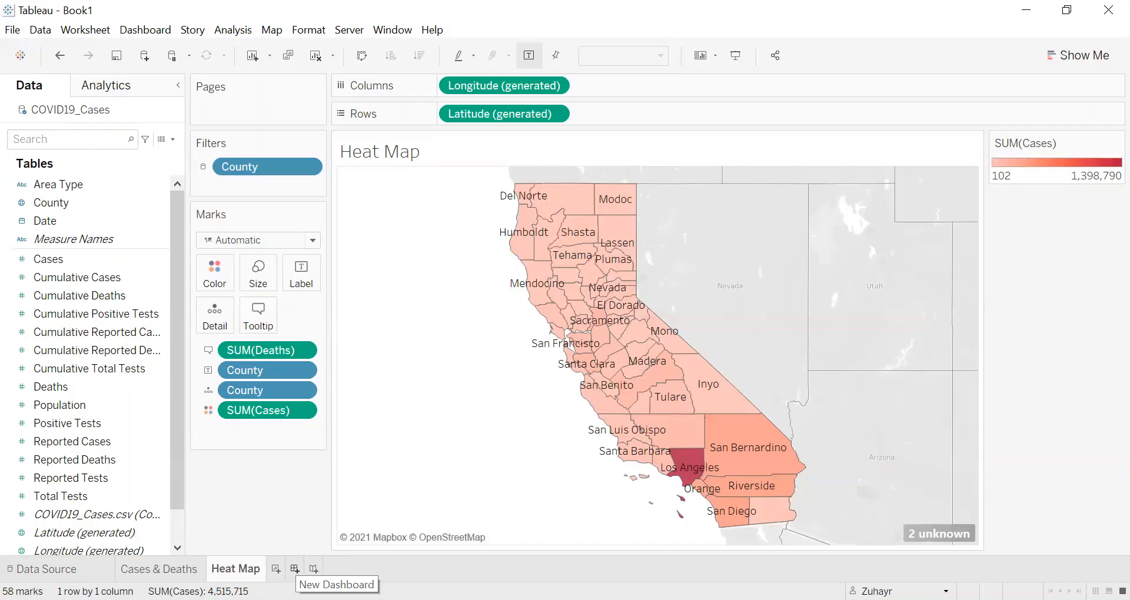
Step: Create a new dashboard and place the Cases & Deaths sheet on it
{"action": "left_click", "coordinate": [295, 568]}
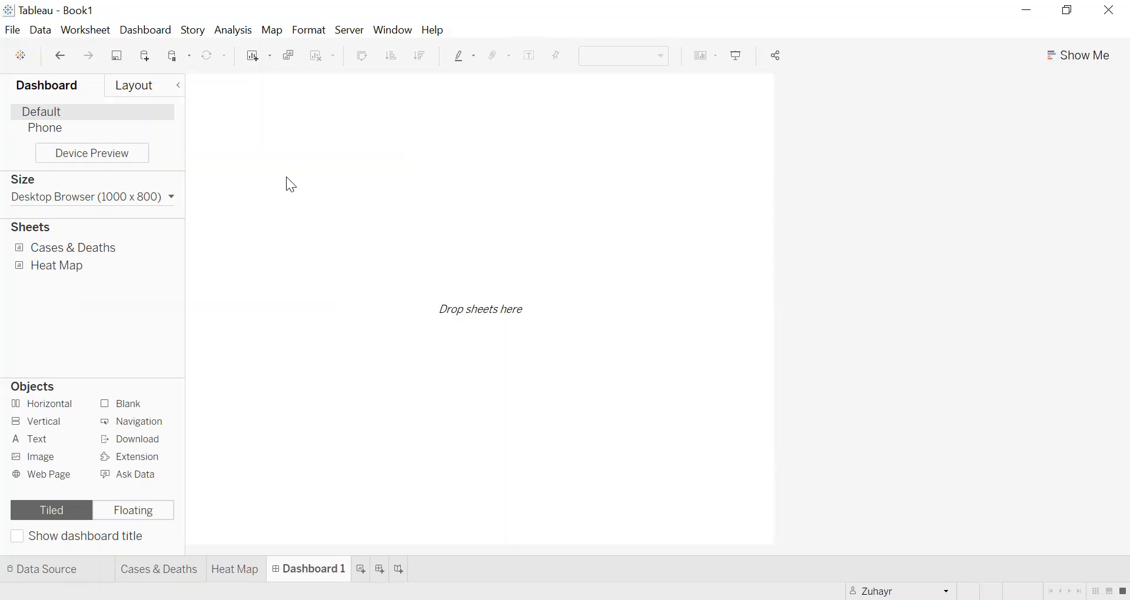
{"action": "mouse_move", "coordinate": [91, 250]}
{"action": "left_click_drag", "start_coordinate": [92, 250], "coordinate": [443, 236]}
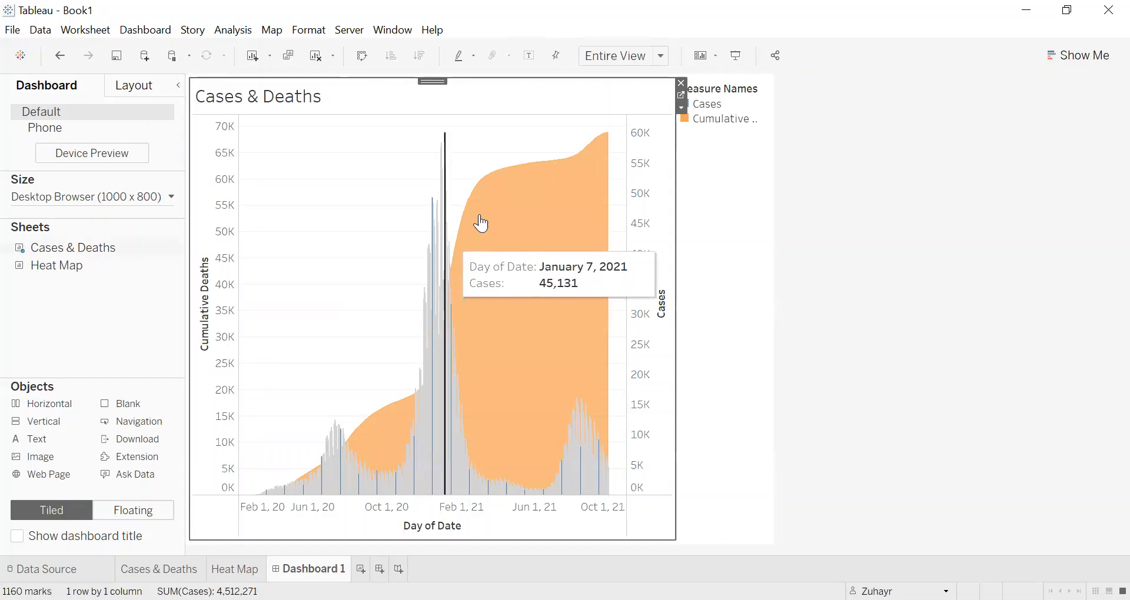
{"action": "mouse_move", "coordinate": [482, 224]}
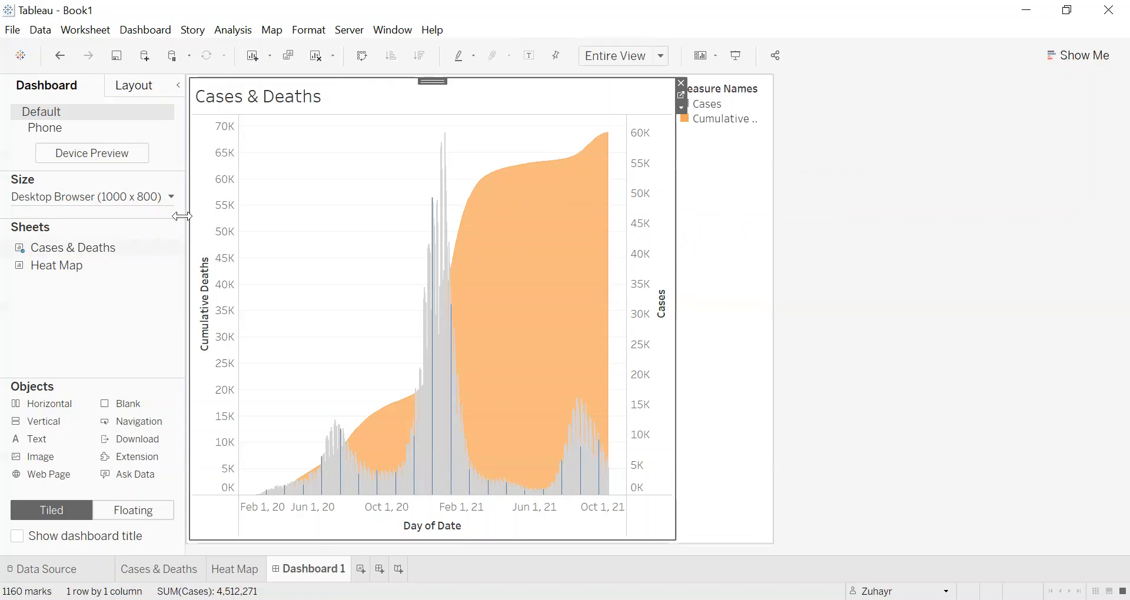
Step: Add the Heat Map sheet to the dashboard directly below the Cases & Deaths chart
{"action": "mouse_move", "coordinate": [84, 271]}
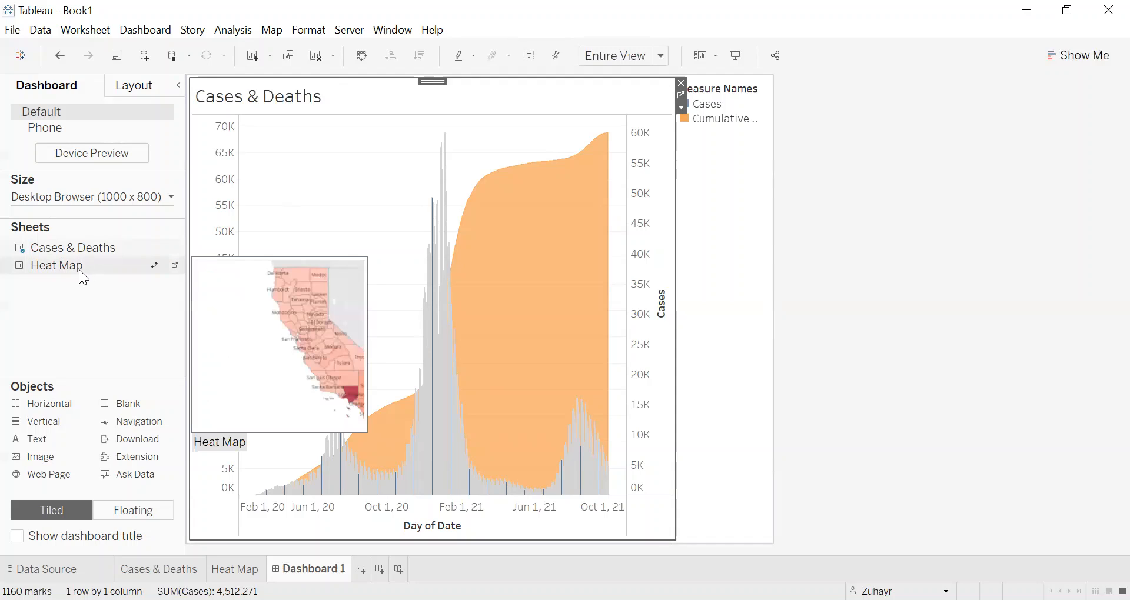
{"action": "mouse_move", "coordinate": [82, 271]}
{"action": "left_mouse_down"}
{"action": "mouse_move", "coordinate": [265, 348]}
{"action": "mouse_move", "coordinate": [366, 350]}
{"action": "mouse_move", "coordinate": [410, 384]}
{"action": "left_mouse_up"}
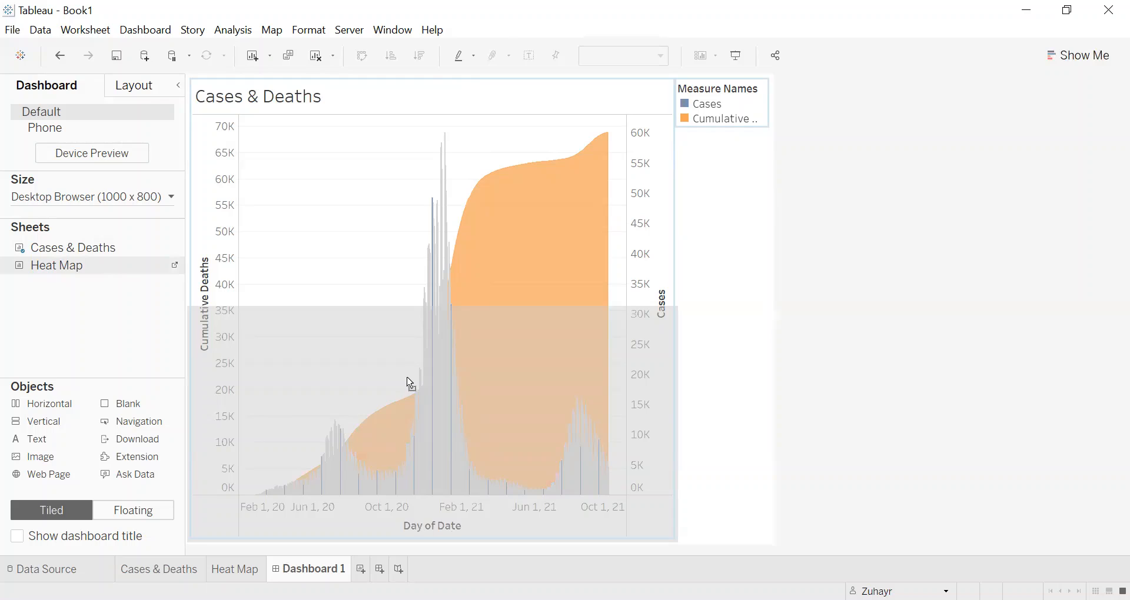
{"action": "left_click_drag", "start_coordinate": [405, 378], "coordinate": [406, 380]}
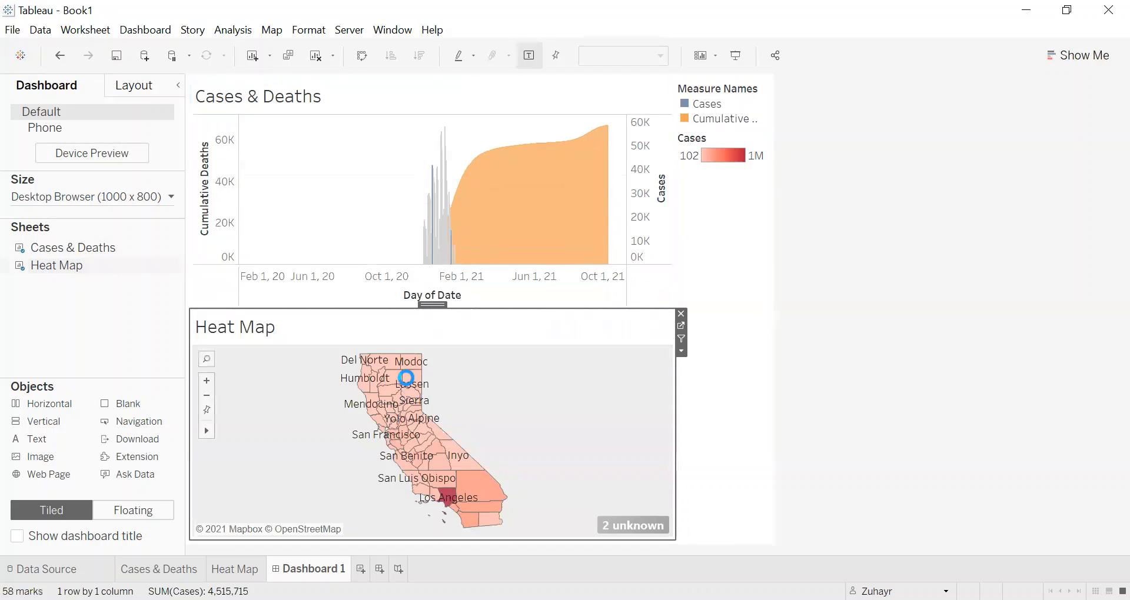
{"action": "mouse_move", "coordinate": [383, 390]}
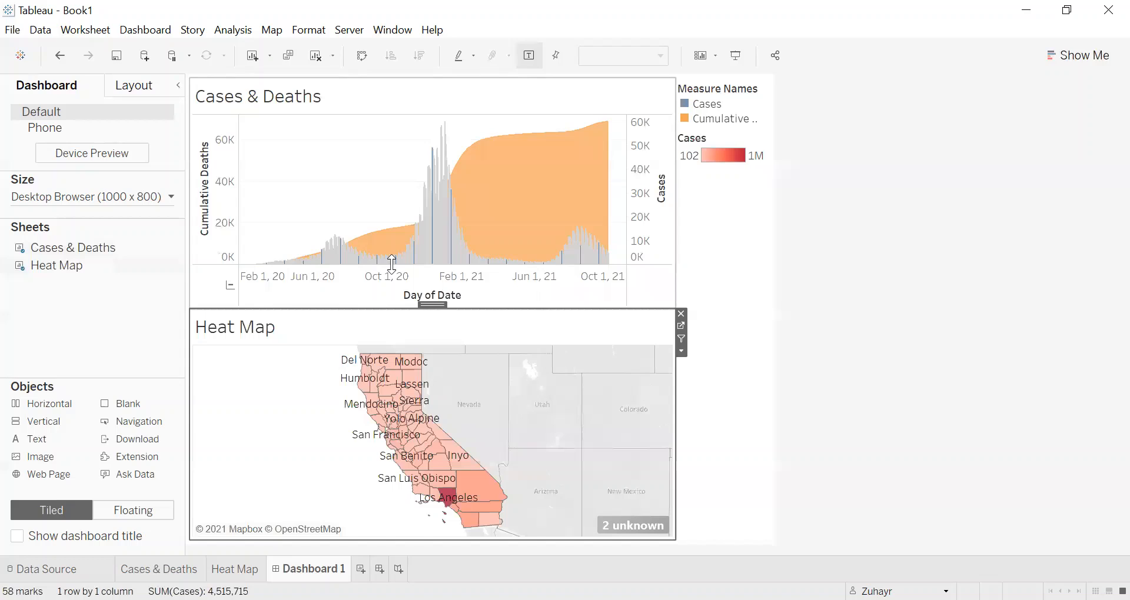
Step: Make the Cases color legend floating and place it over the blank area west of California on the Heat Map
{"action": "left_click", "coordinate": [745, 173]}
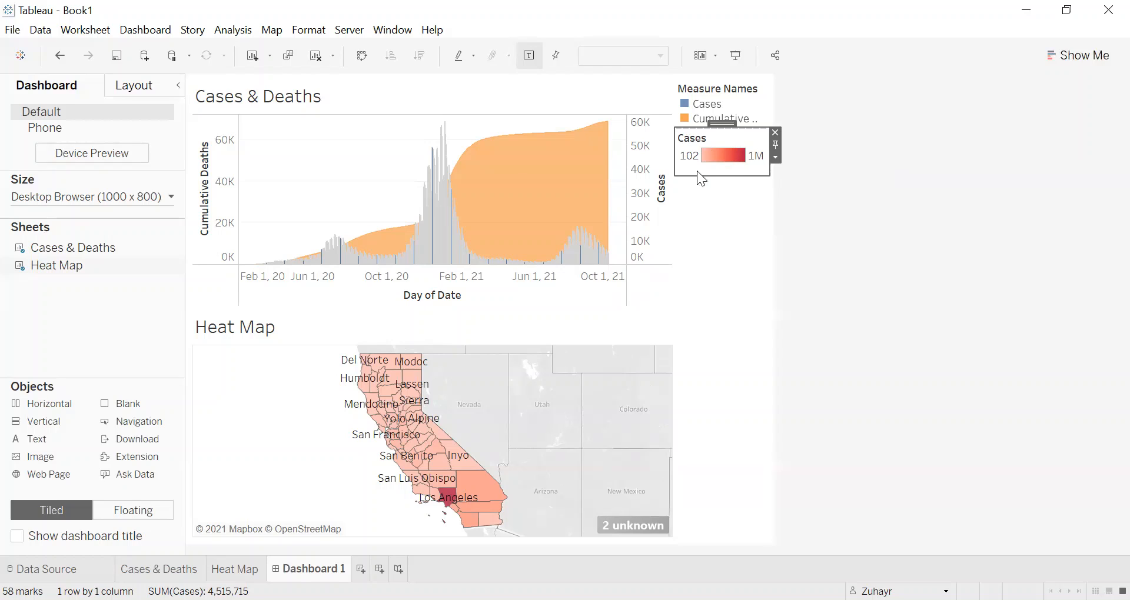
{"action": "left_click", "coordinate": [776, 156]}
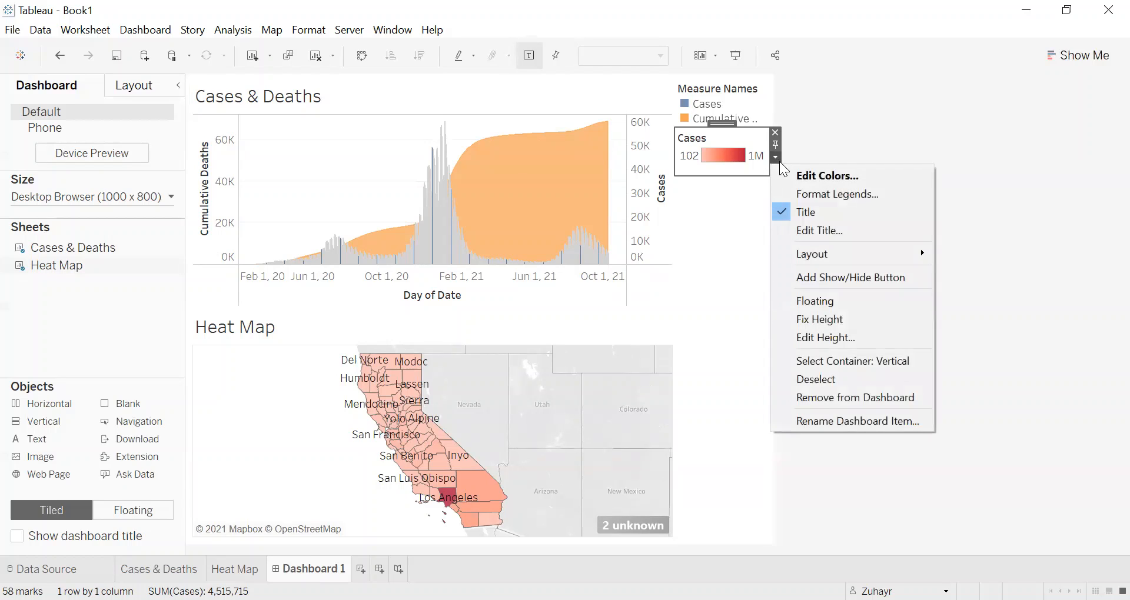
{"action": "left_click", "coordinate": [816, 302]}
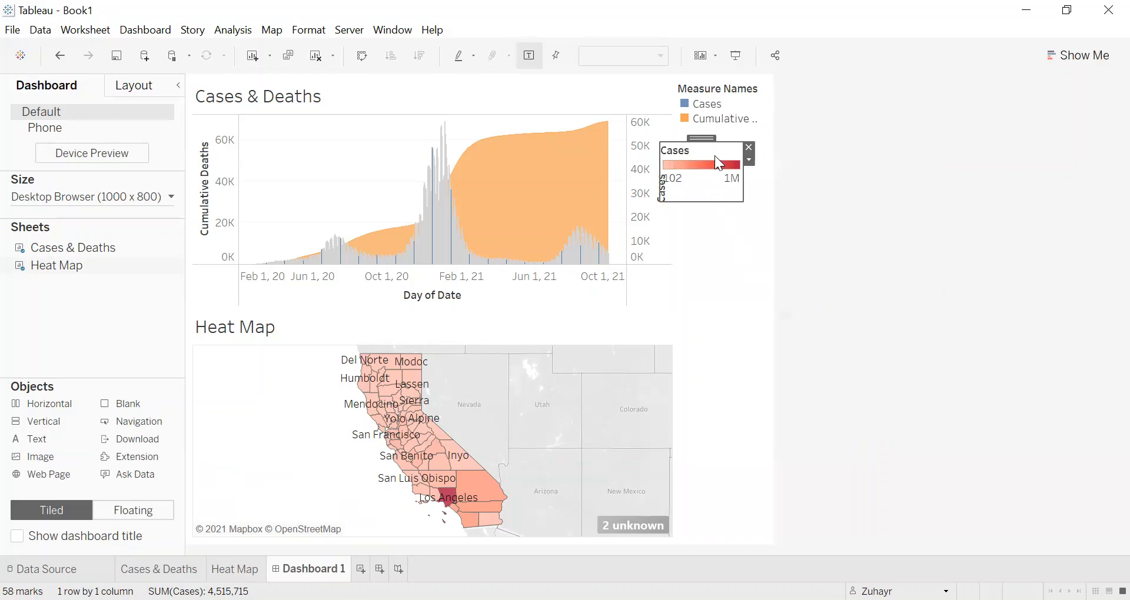
{"action": "left_click_drag", "start_coordinate": [702, 141], "coordinate": [235, 354]}
{"action": "left_click", "coordinate": [298, 500]}
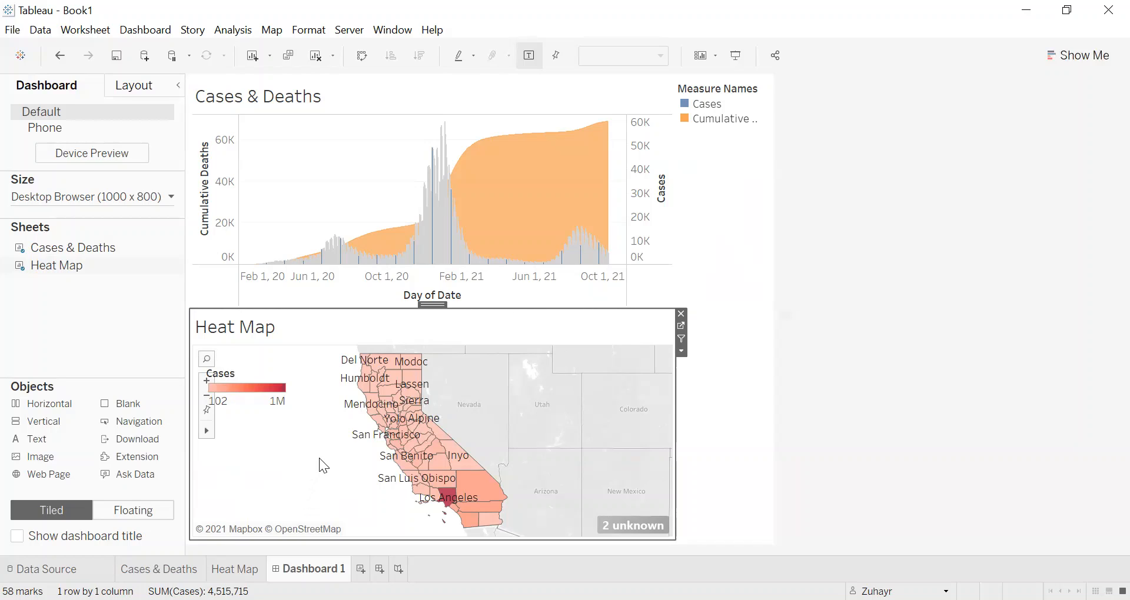
{"action": "left_click_drag", "start_coordinate": [275, 445], "coordinate": [331, 489]}
{"action": "left_click_drag", "start_coordinate": [297, 441], "coordinate": [304, 505]}
{"action": "left_click_drag", "start_coordinate": [262, 463], "coordinate": [322, 500]}
{"action": "left_click_drag", "start_coordinate": [293, 454], "coordinate": [329, 479]}
{"action": "left_click_drag", "start_coordinate": [301, 454], "coordinate": [318, 471]}
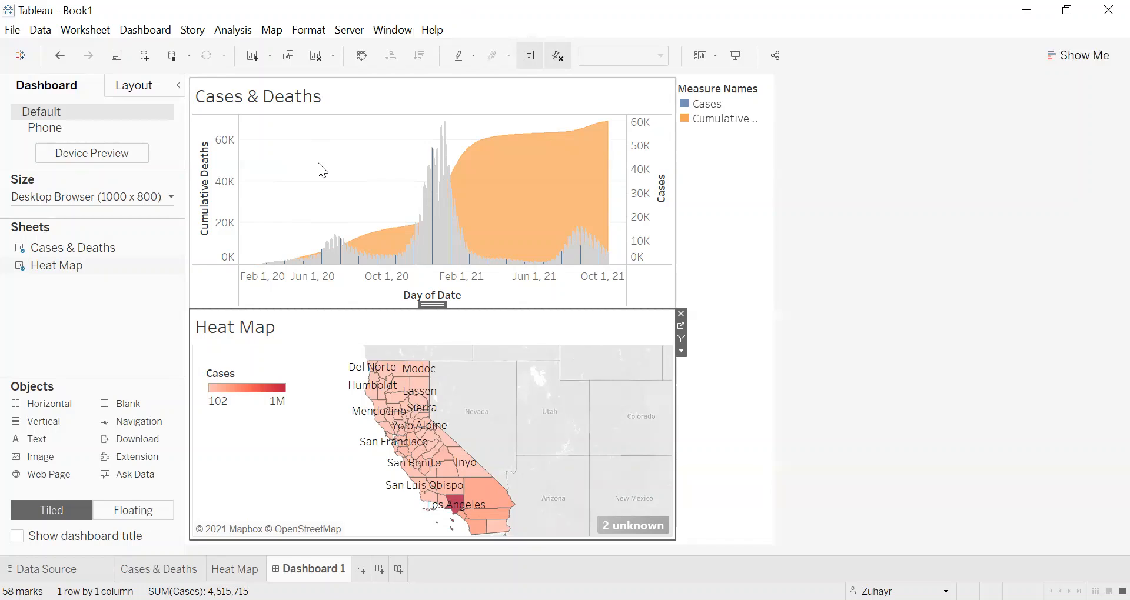
Step: Make the Measure Names legend floating and place it over the empty area above the early 2020 dates in the Cases & Deaths chart
{"action": "left_click", "coordinate": [742, 119]}
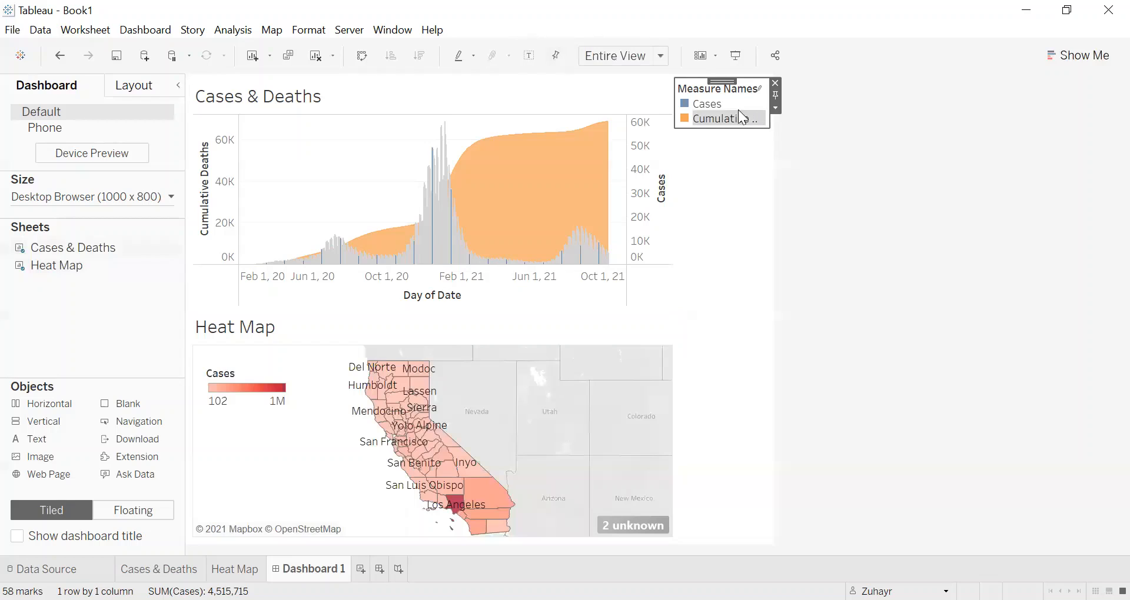
{"action": "left_click", "coordinate": [775, 109]}
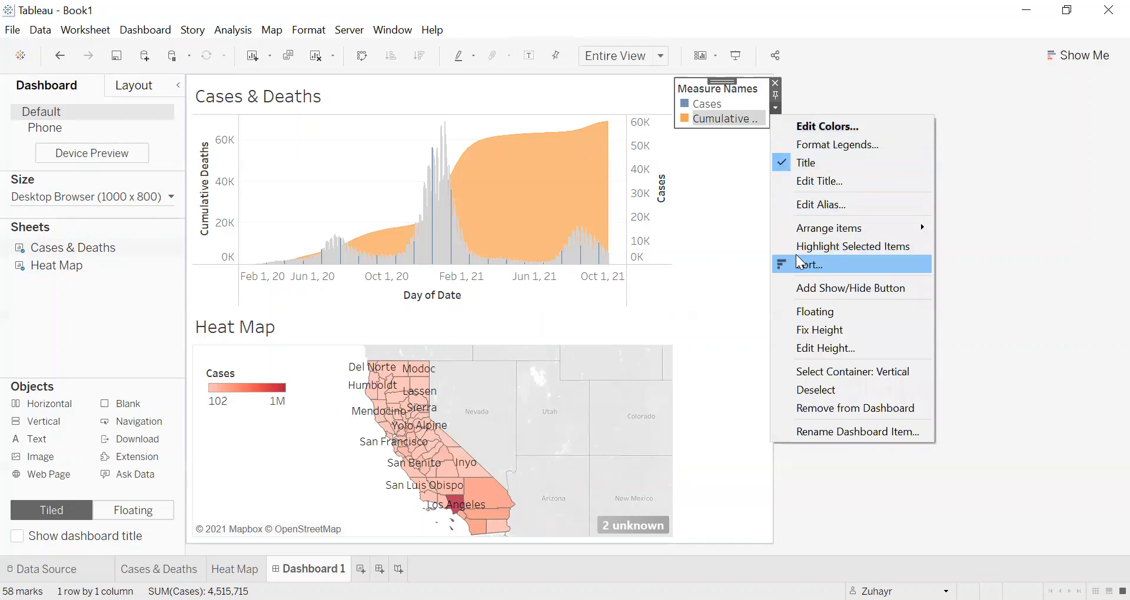
{"action": "left_click", "coordinate": [793, 311]}
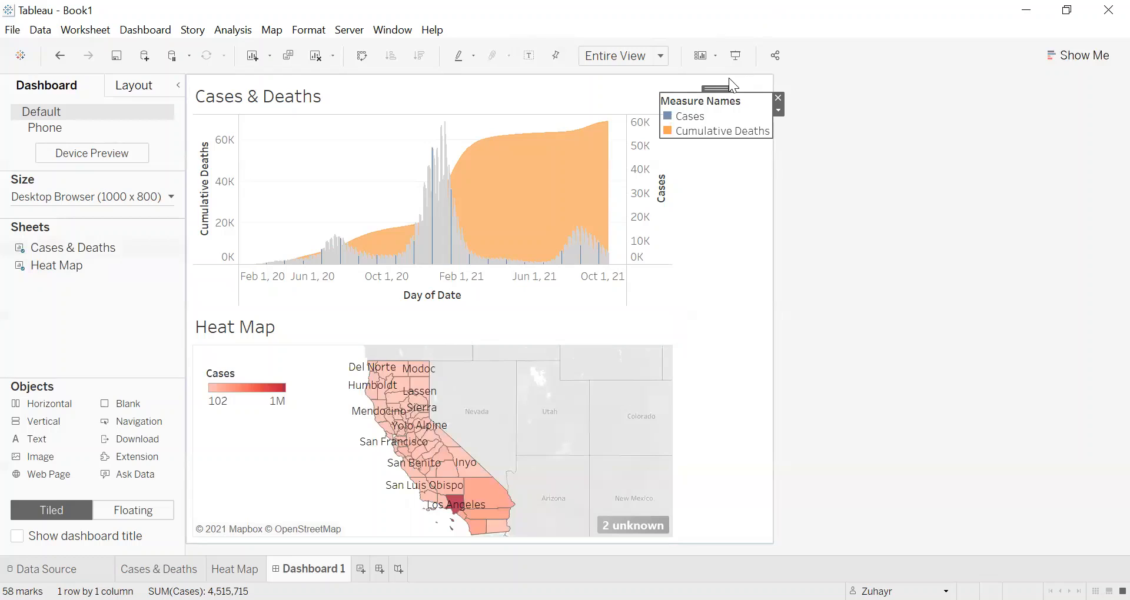
{"action": "left_click_drag", "start_coordinate": [730, 79], "coordinate": [323, 134]}
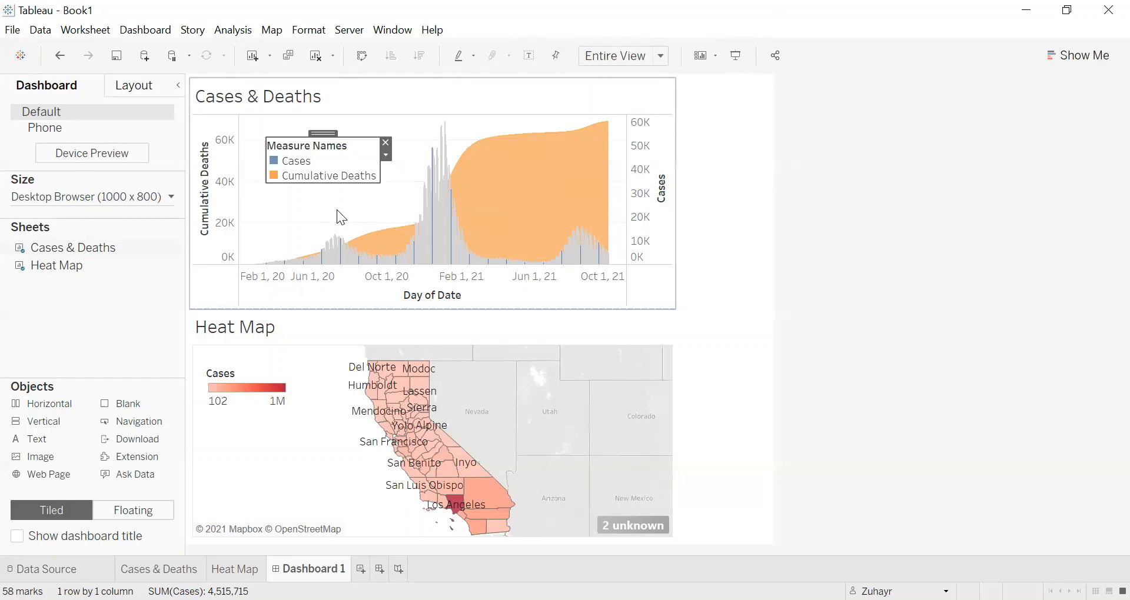
{"action": "left_click", "coordinate": [337, 210]}
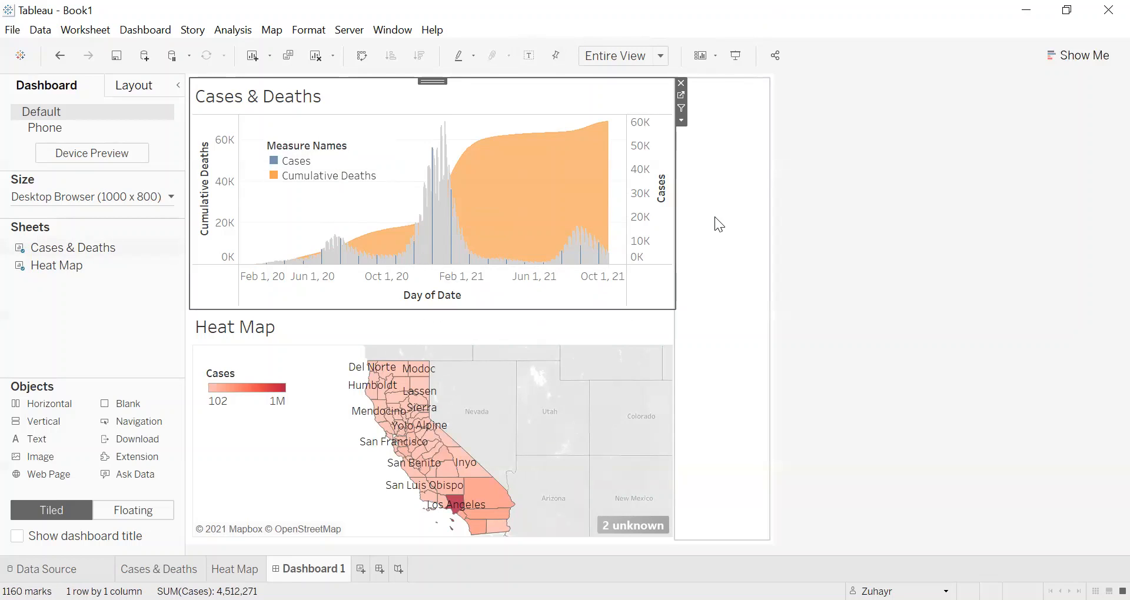
Step: Remove the empty legend container beside the two dashboard sheets
{"action": "left_click", "coordinate": [758, 197]}
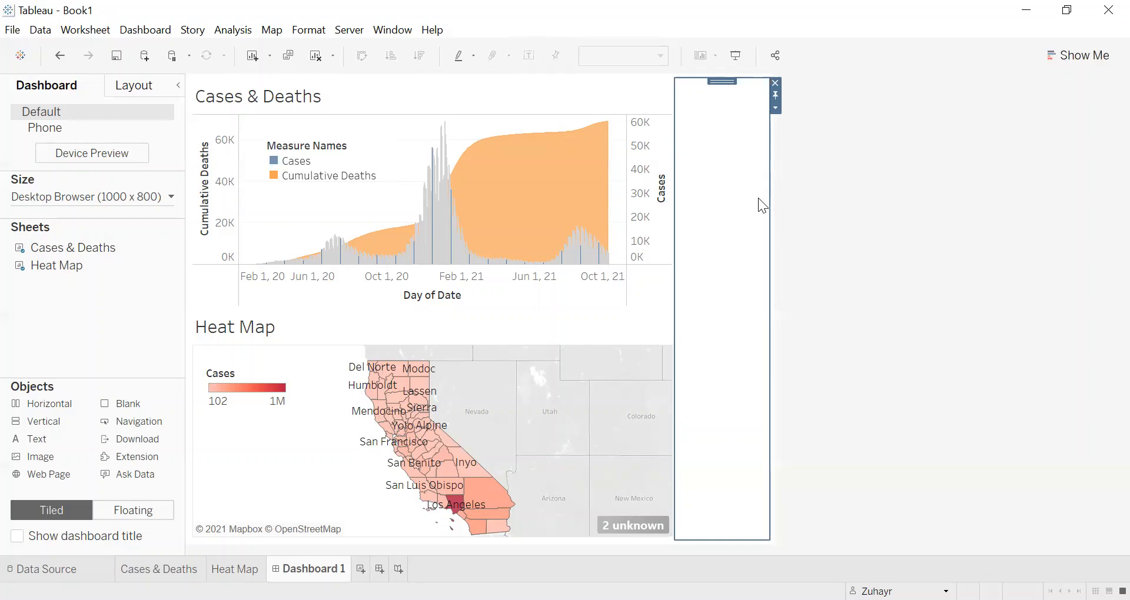
{"action": "left_click", "coordinate": [774, 84]}
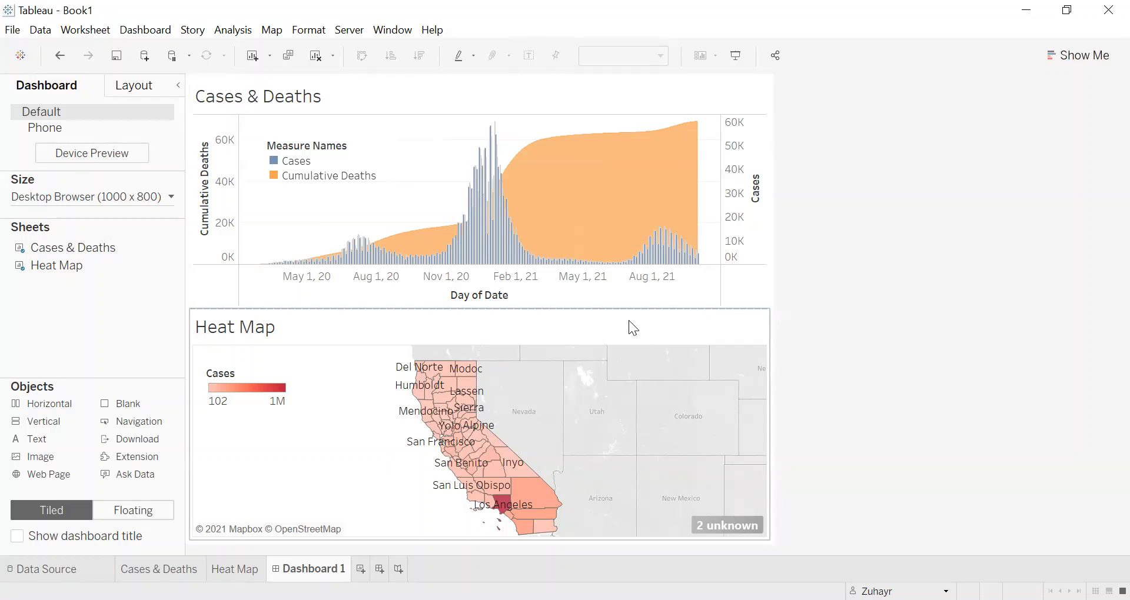
{"action": "scroll", "coordinate": [453, 431], "scroll_direction": "up", "scroll_amount": 1}
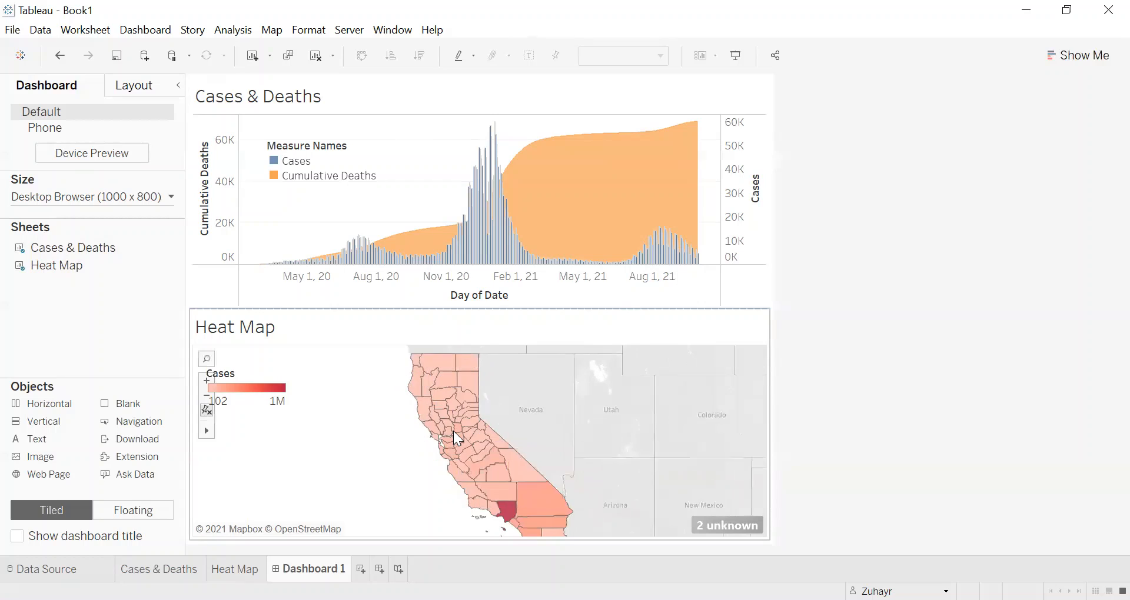
{"action": "scroll", "coordinate": [464, 434], "scroll_direction": "up", "scroll_amount": 1}
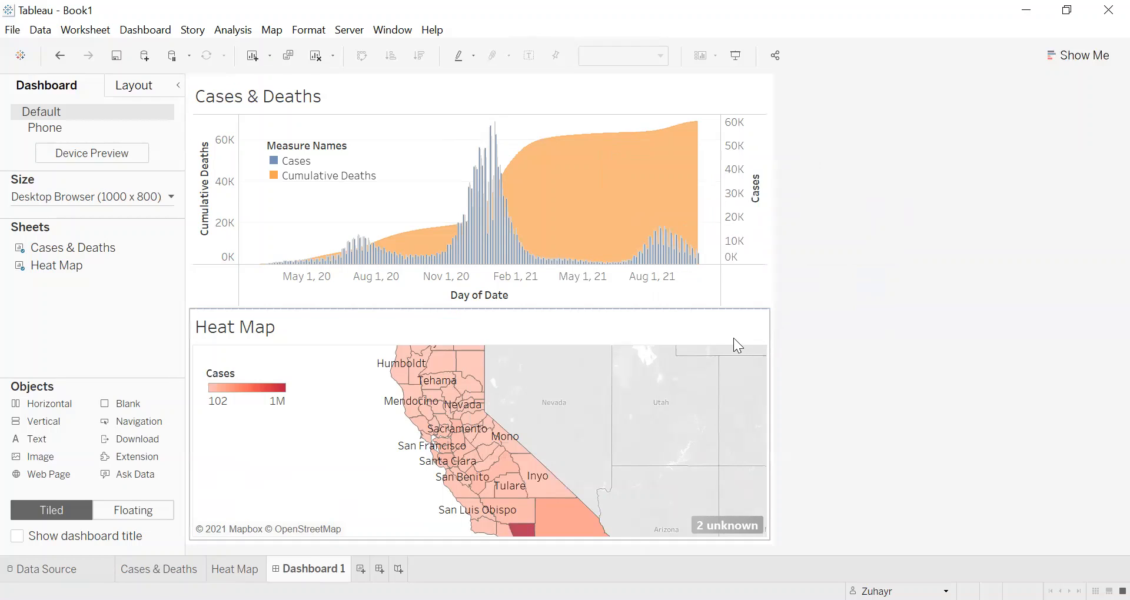
Step: Set the Heat Map to be used as a filter for the dashboard
{"action": "left_click", "coordinate": [706, 338]}
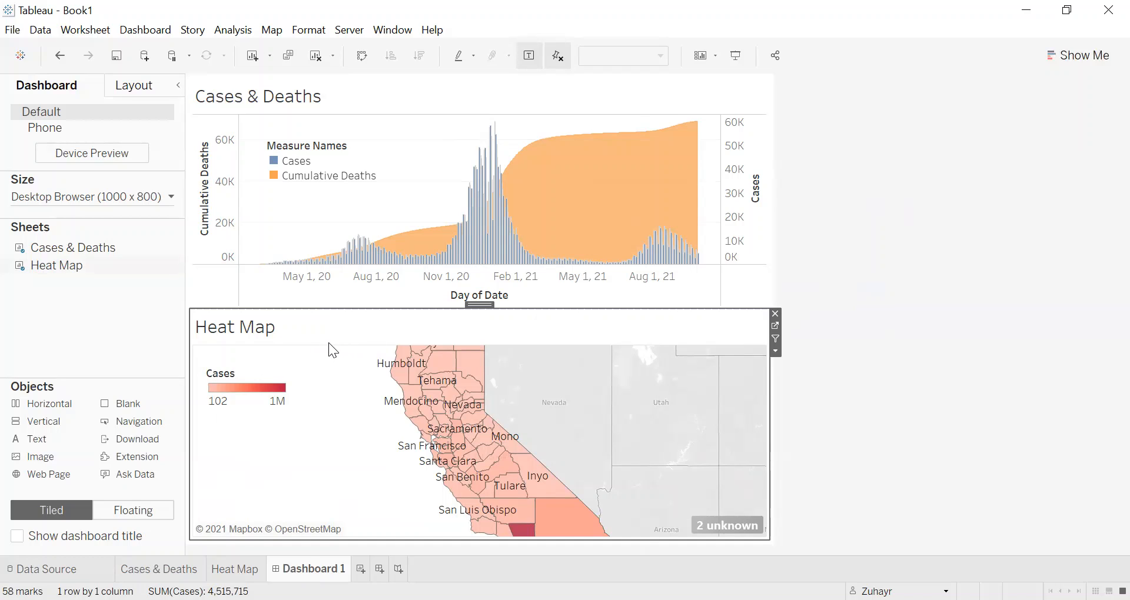
{"action": "left_click", "coordinate": [774, 338]}
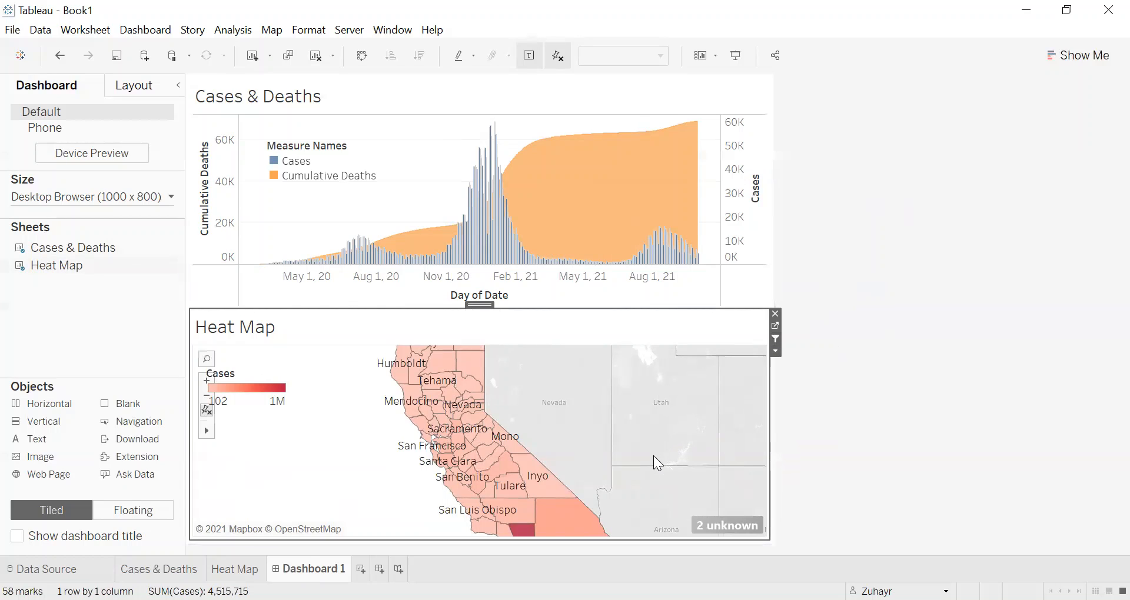
{"action": "mouse_move", "coordinate": [558, 513]}
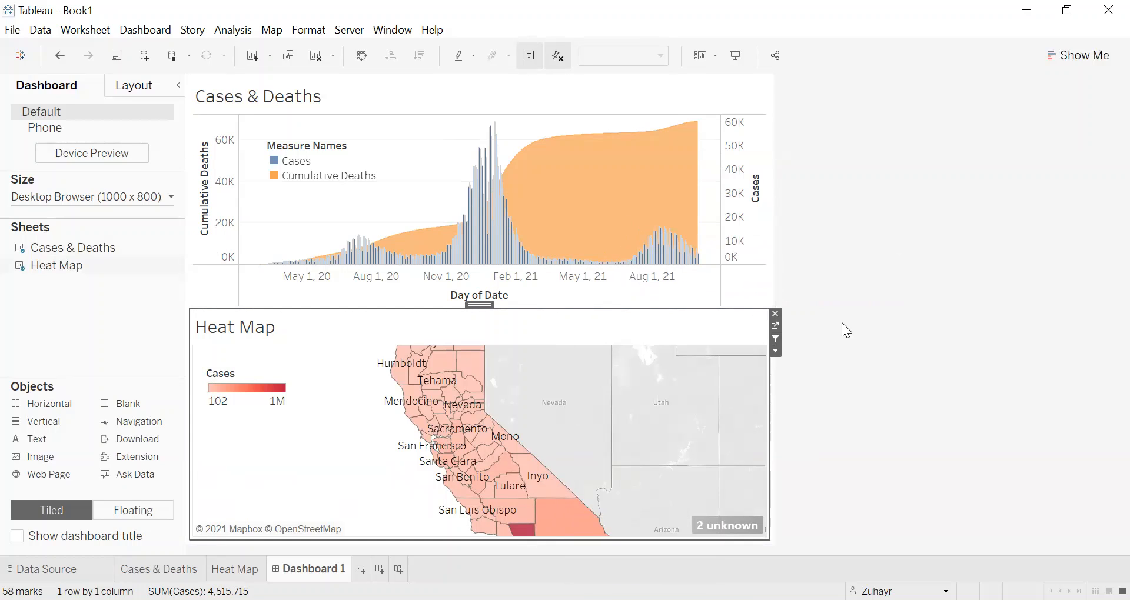
{"action": "mouse_move", "coordinate": [596, 184]}
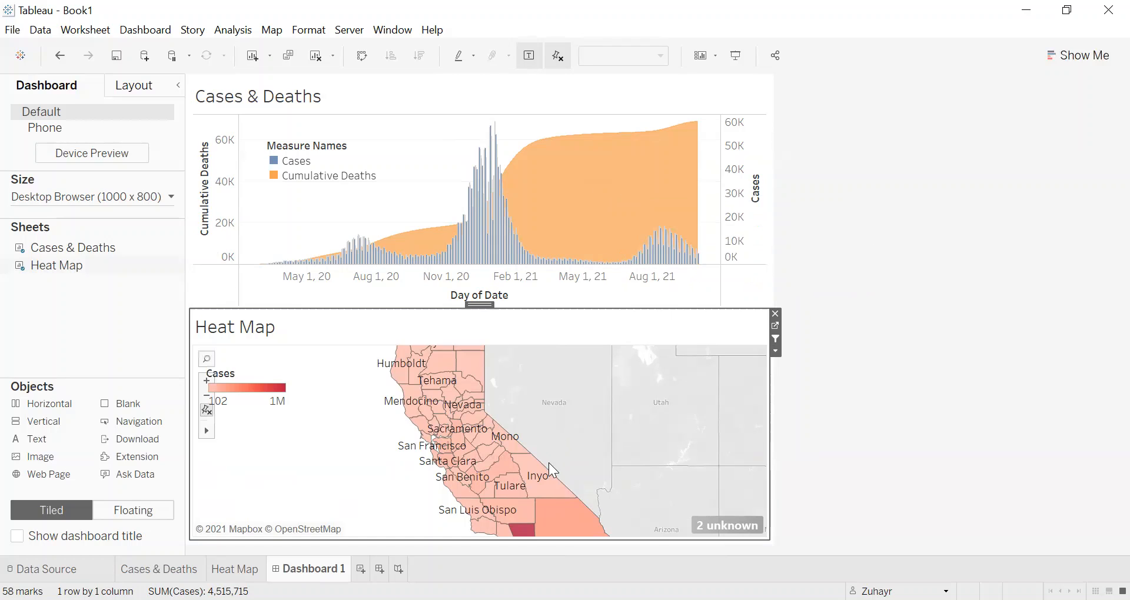
Step: Test the dashboard filter by selecting San Luis Obispo county on the Heat Map, and clear the selection
{"action": "mouse_move", "coordinate": [480, 508]}
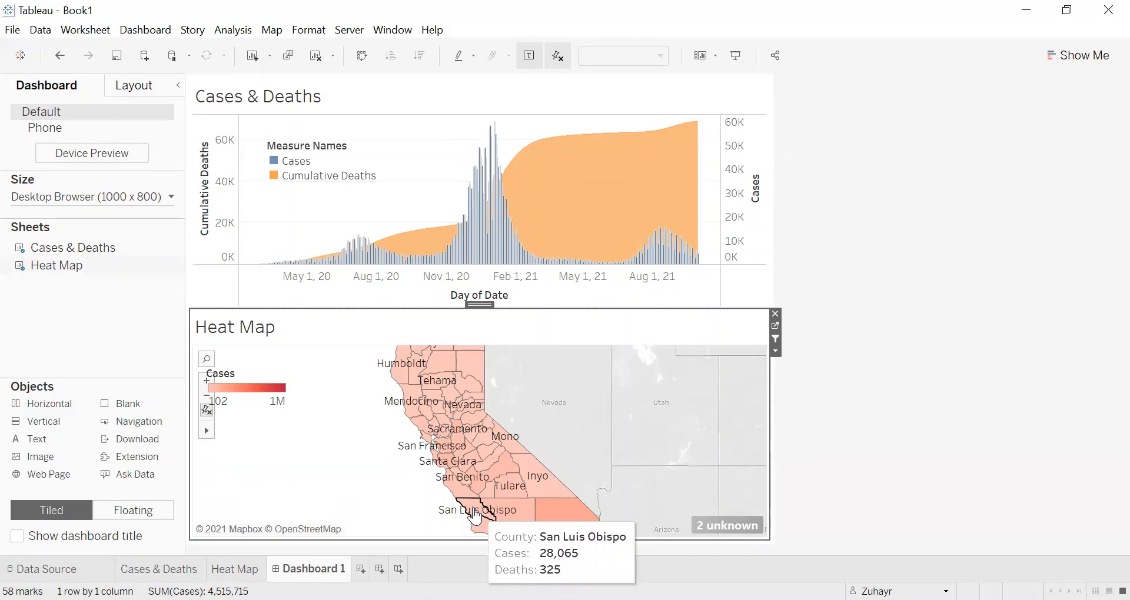
{"action": "left_click", "coordinate": [476, 516]}
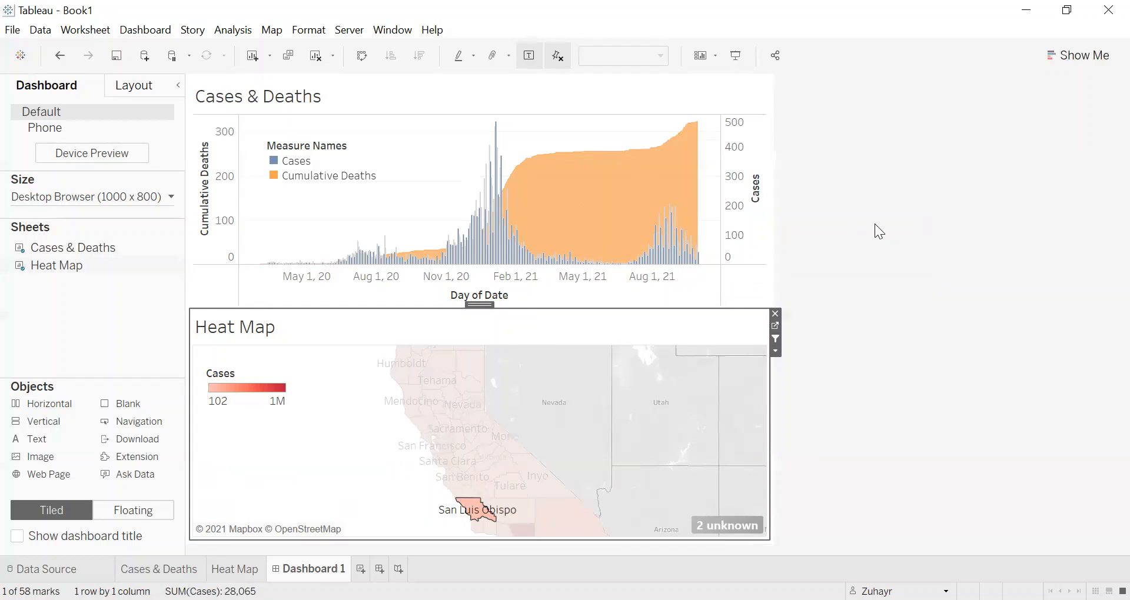
{"action": "mouse_move", "coordinate": [474, 509]}
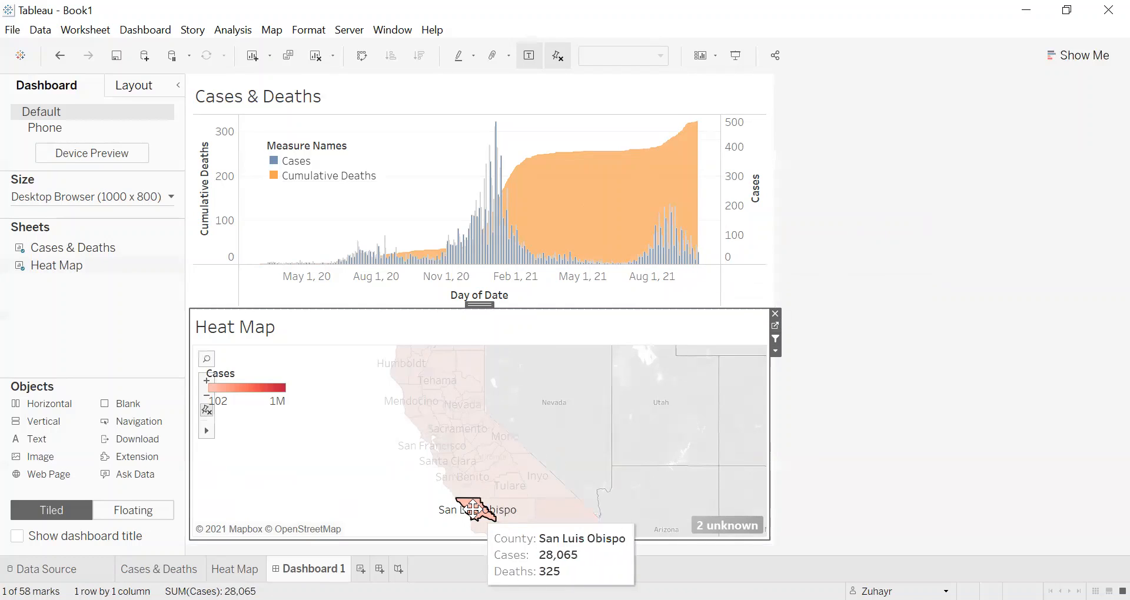
{"action": "left_click", "coordinate": [332, 448]}
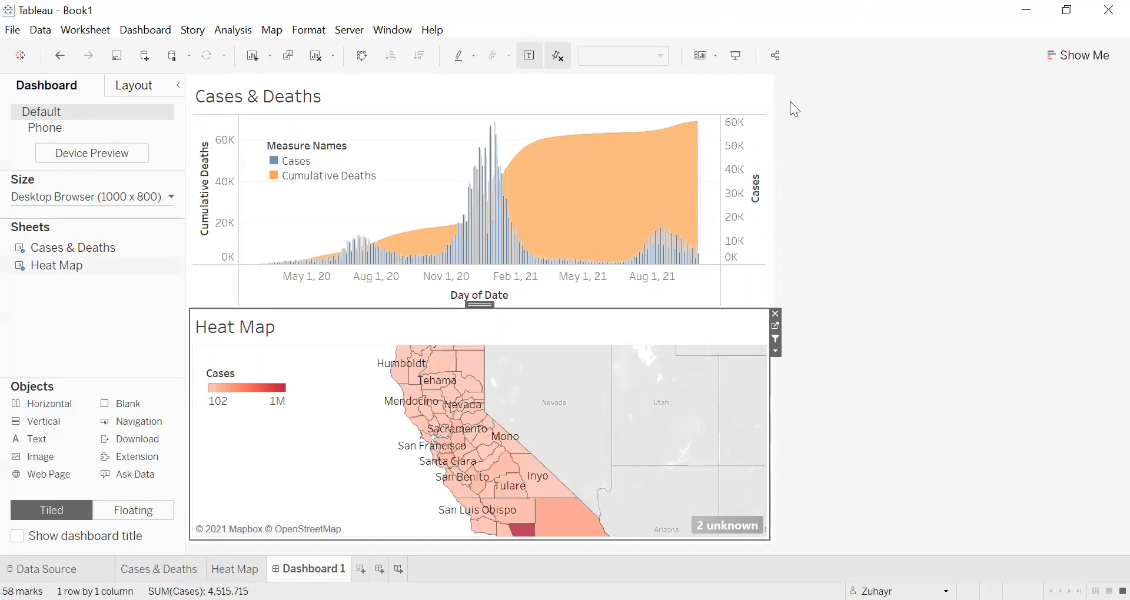
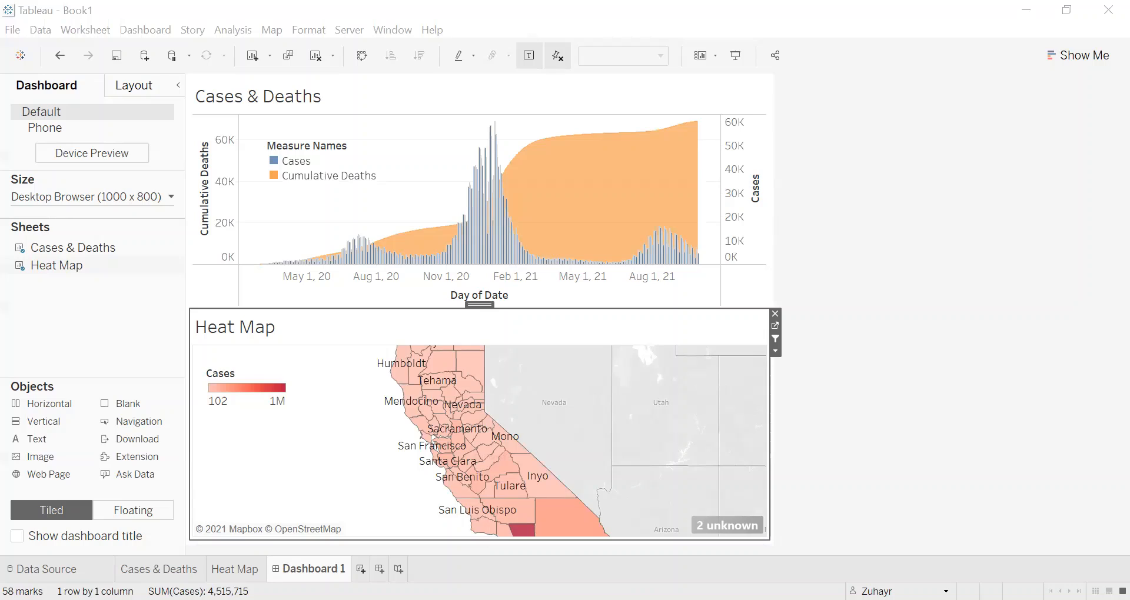
Step: Add a new worksheet that shows the total of Cases as a single text figure
{"action": "left_click", "coordinate": [363, 568]}
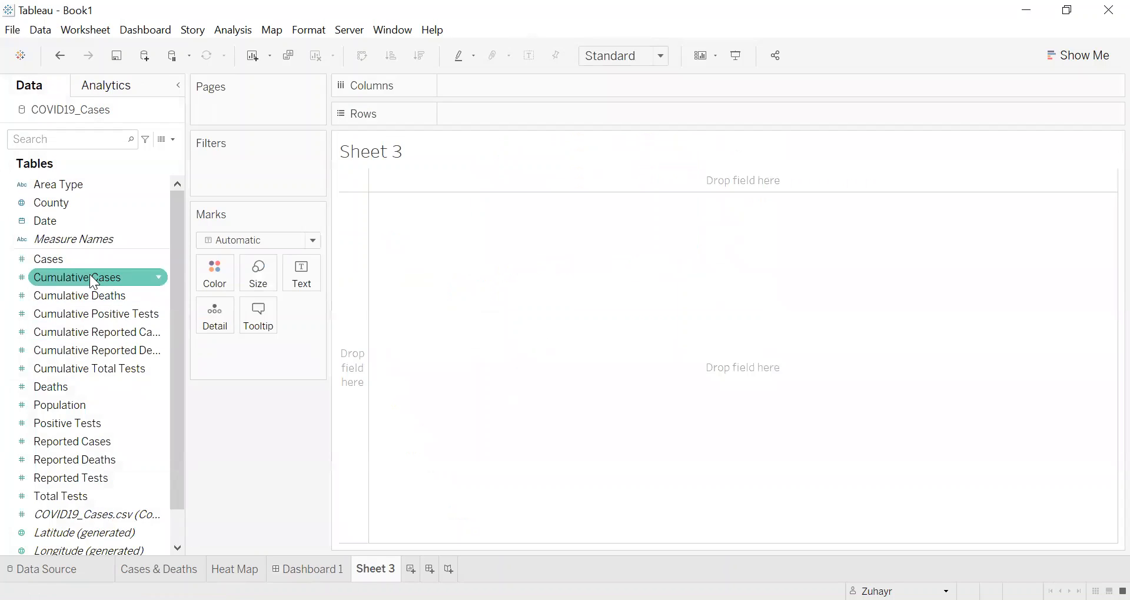
{"action": "left_click_drag", "start_coordinate": [77, 257], "coordinate": [493, 114]}
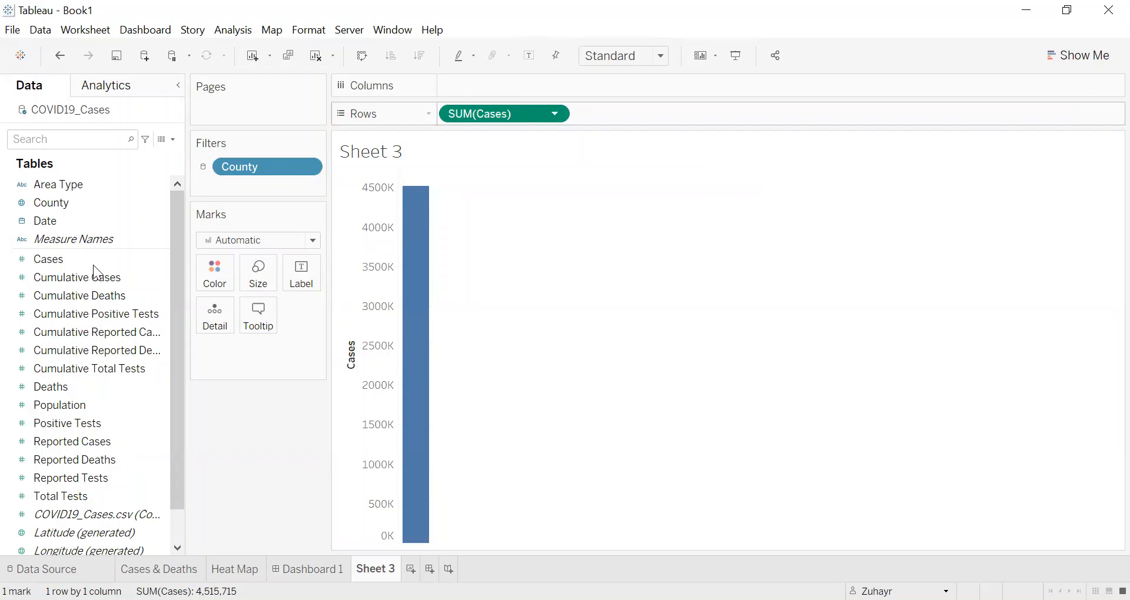
{"action": "left_click_drag", "start_coordinate": [93, 266], "coordinate": [556, 200]}
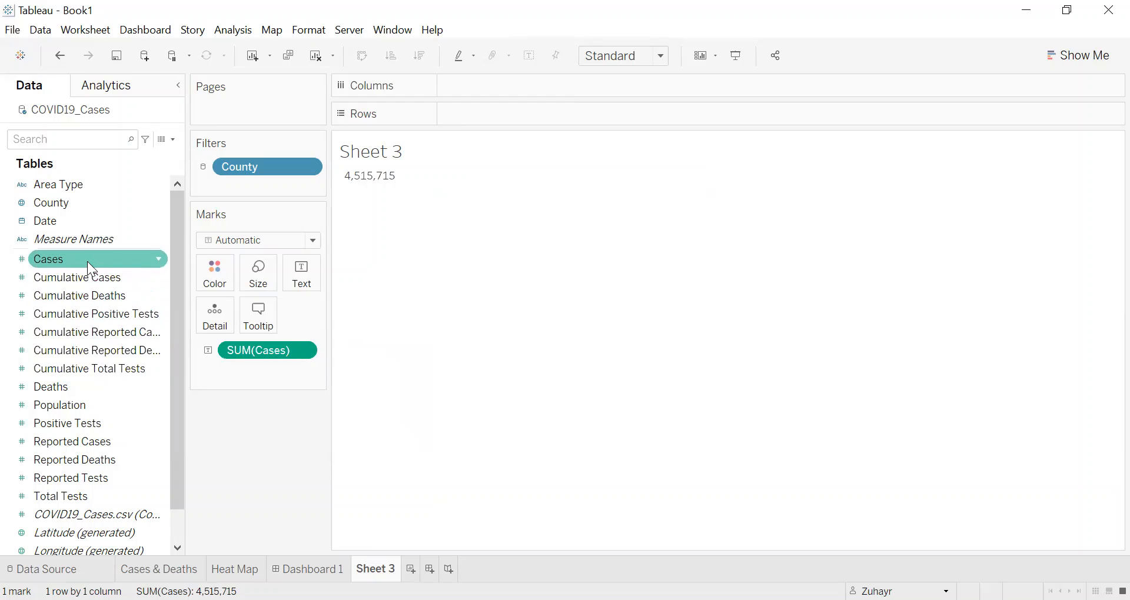
{"action": "left_click_drag", "start_coordinate": [87, 261], "coordinate": [521, 88]}
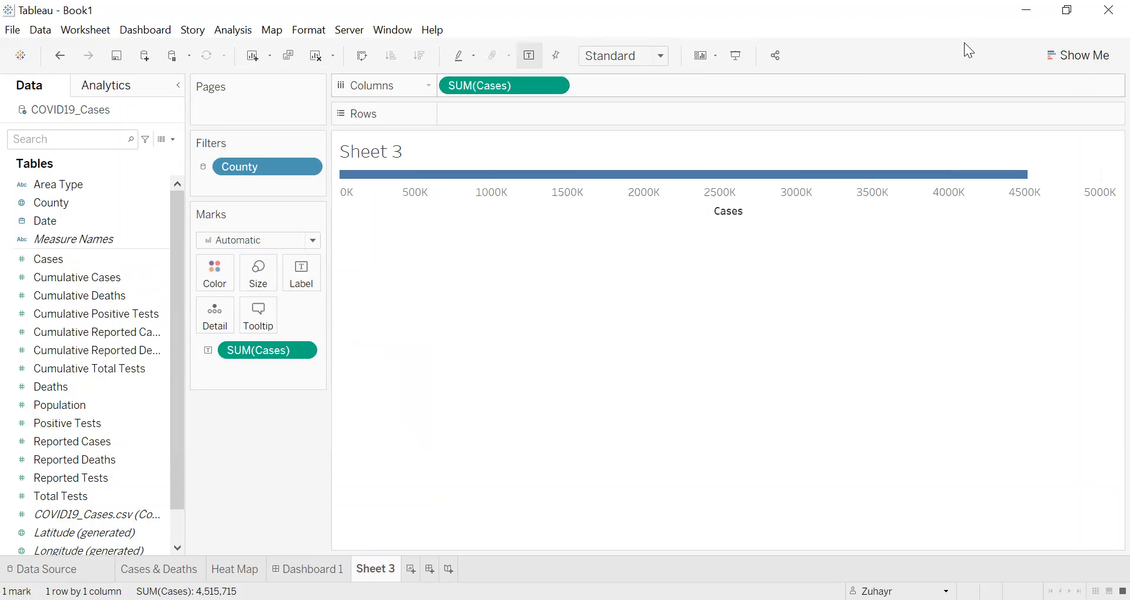
{"action": "left_click", "coordinate": [1079, 55]}
{"action": "left_click", "coordinate": [1000, 101]}
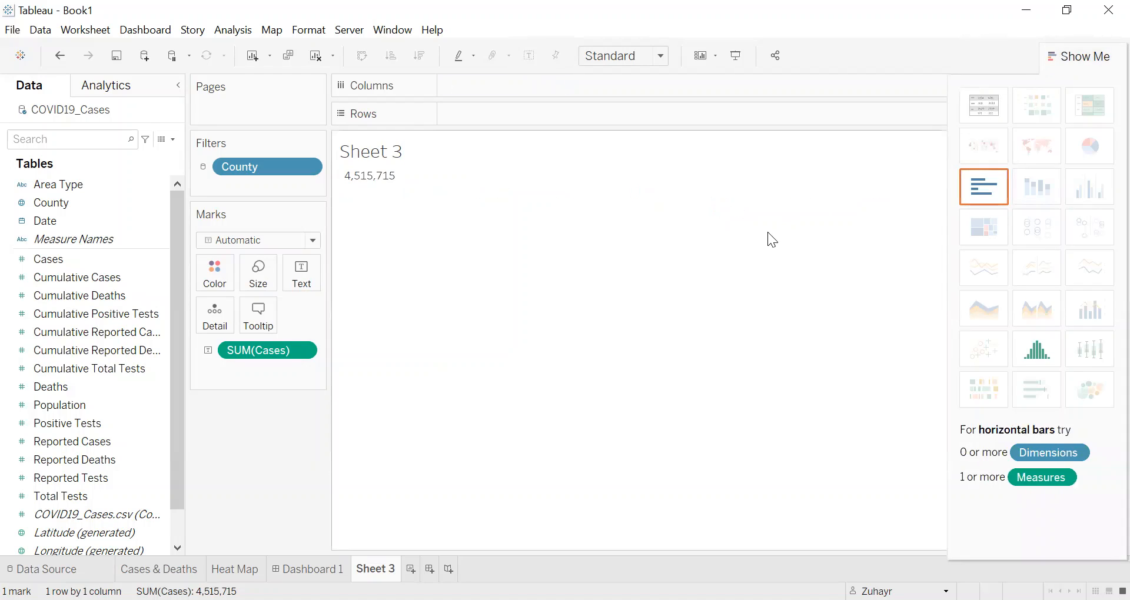
{"action": "left_click", "coordinate": [1079, 55]}
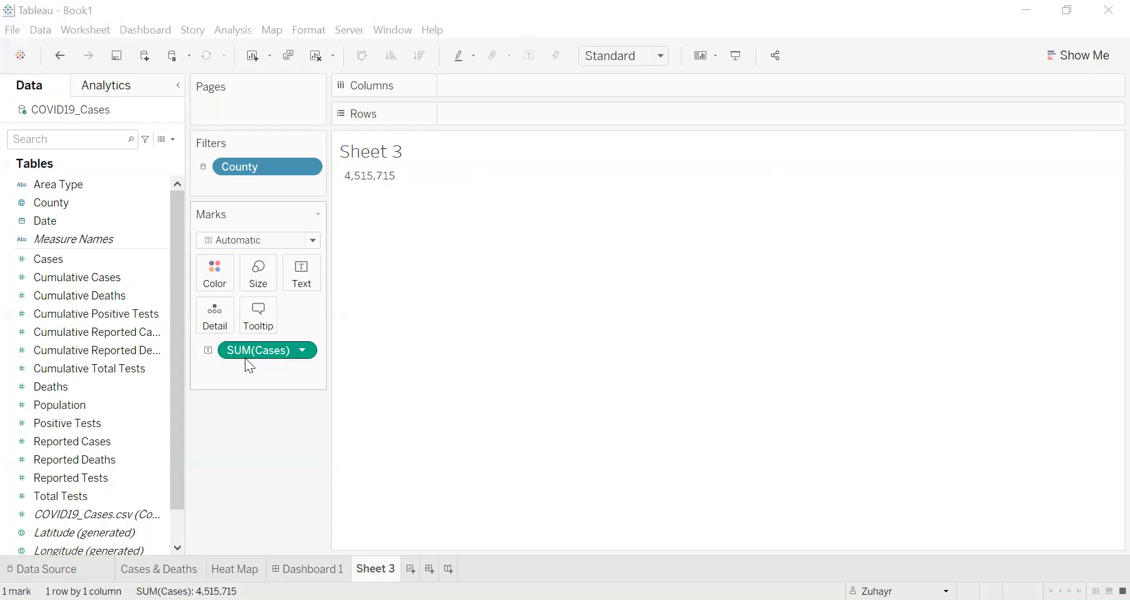
{"action": "left_click_drag", "start_coordinate": [74, 270], "coordinate": [470, 253]}
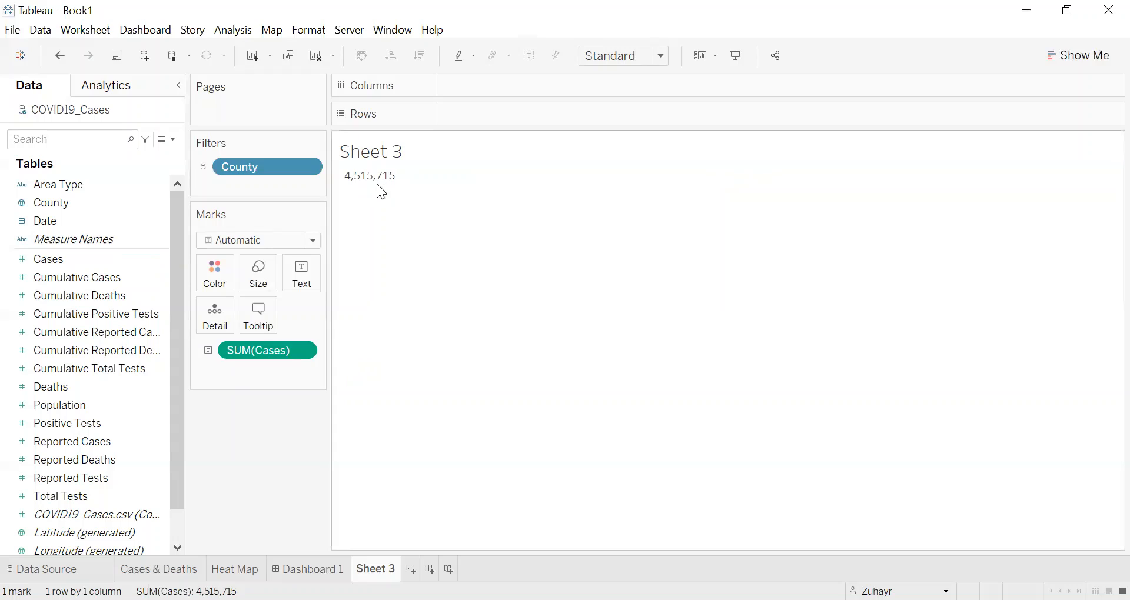
{"action": "mouse_move", "coordinate": [374, 183]}
Step: Rename the total cases worksheet as cases
{"action": "left_click", "coordinate": [376, 570]}
{"action": "type", "text": "cases"}
{"action": "key", "text": "Return"}
{"action": "left_click", "coordinate": [415, 570]}
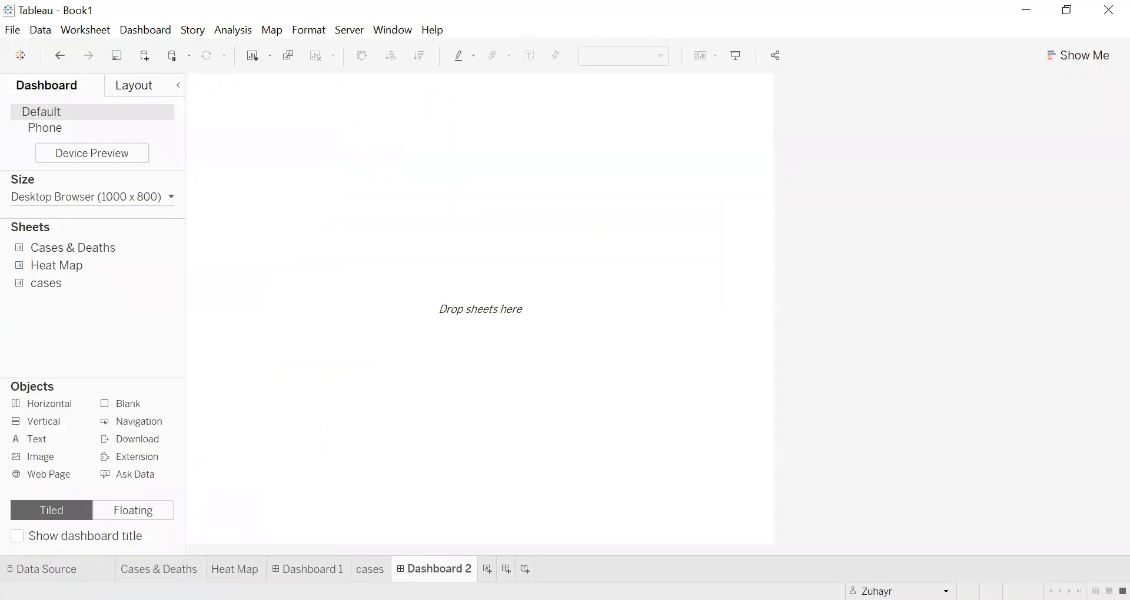
{"action": "right_click", "coordinate": [440, 572]}
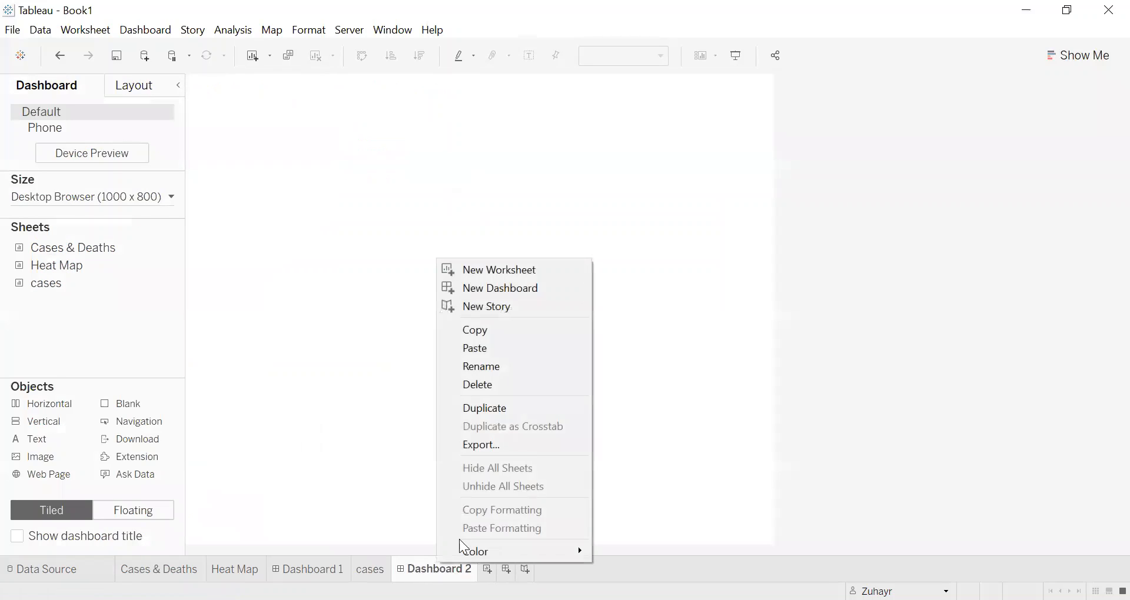
{"action": "left_click", "coordinate": [500, 388]}
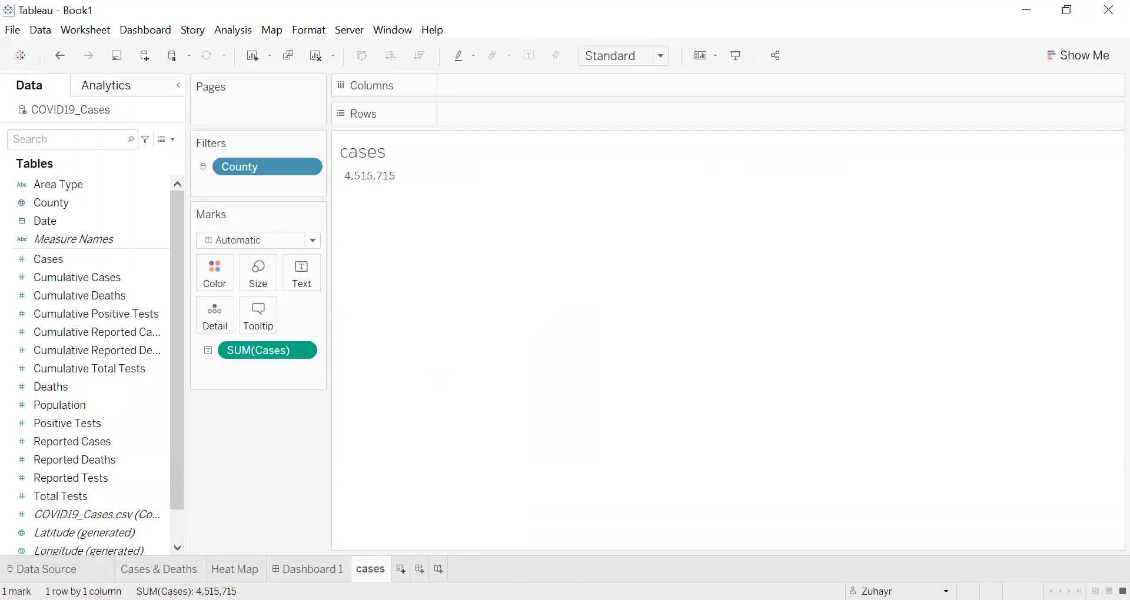
Step: Add another worksheet showing the total of Deaths as a text figure, and name it deaths
{"action": "left_click", "coordinate": [401, 569]}
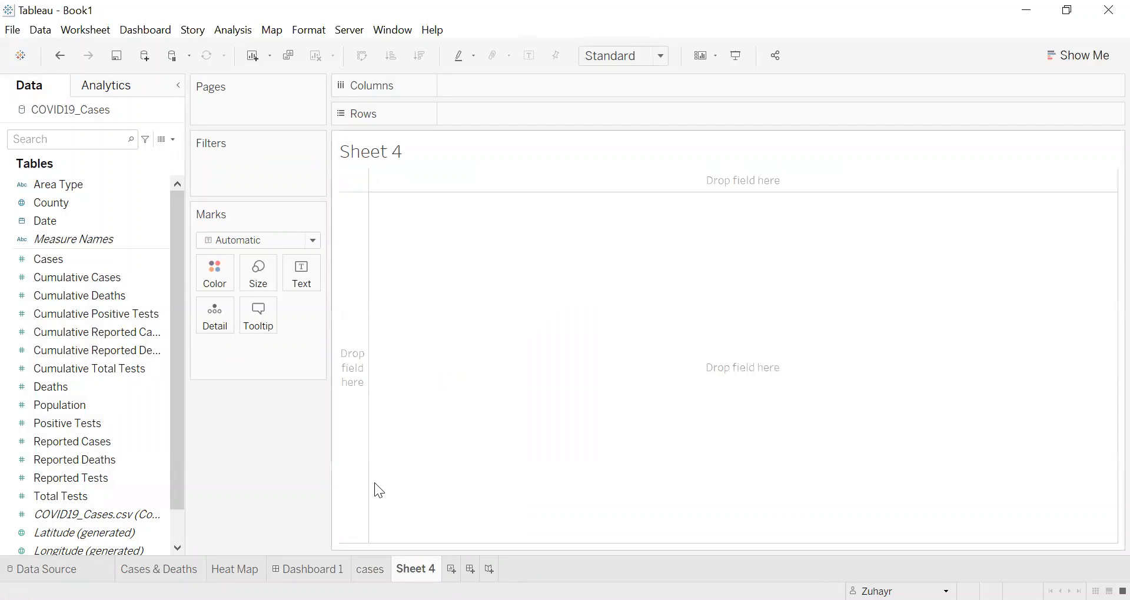
{"action": "left_click_drag", "start_coordinate": [59, 387], "coordinate": [585, 234]}
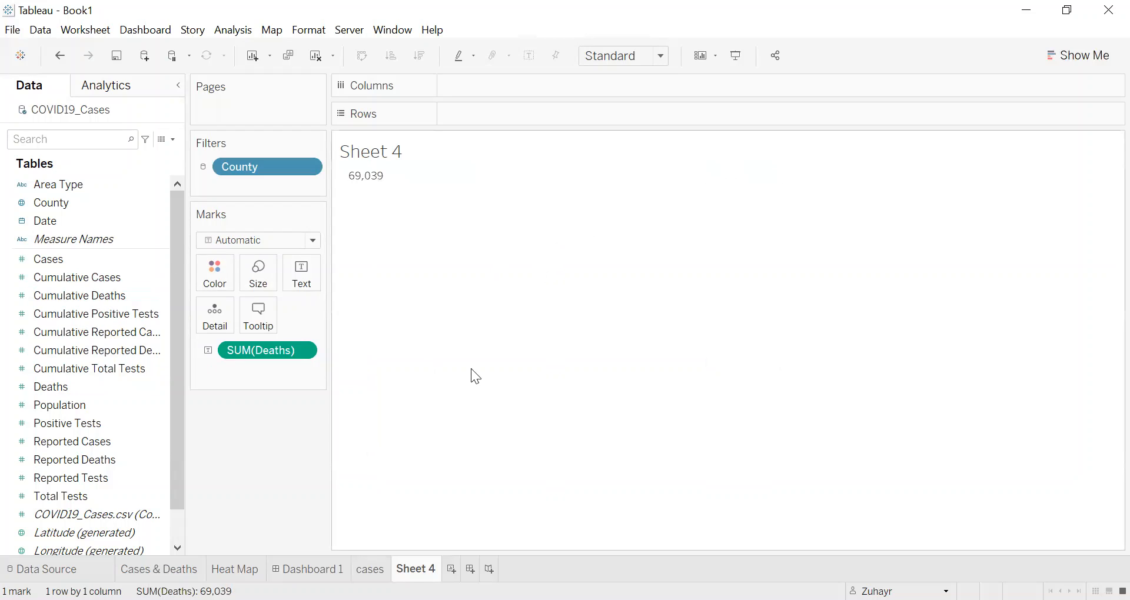
{"action": "left_click", "coordinate": [368, 569]}
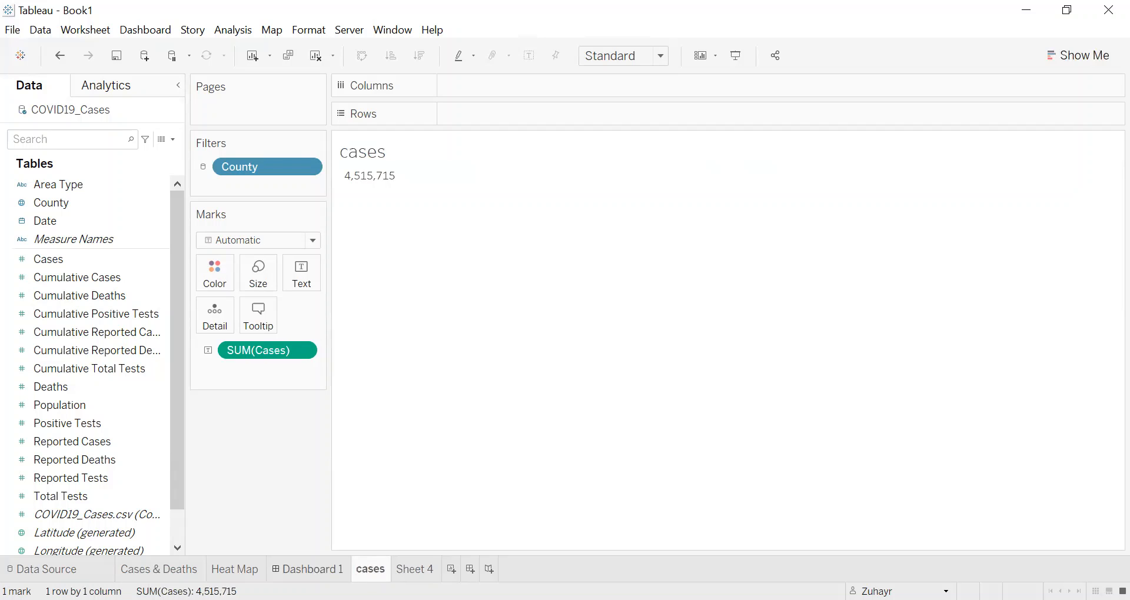
{"action": "left_click", "coordinate": [308, 569]}
{"action": "left_click_drag", "start_coordinate": [51, 300], "coordinate": [218, 424]}
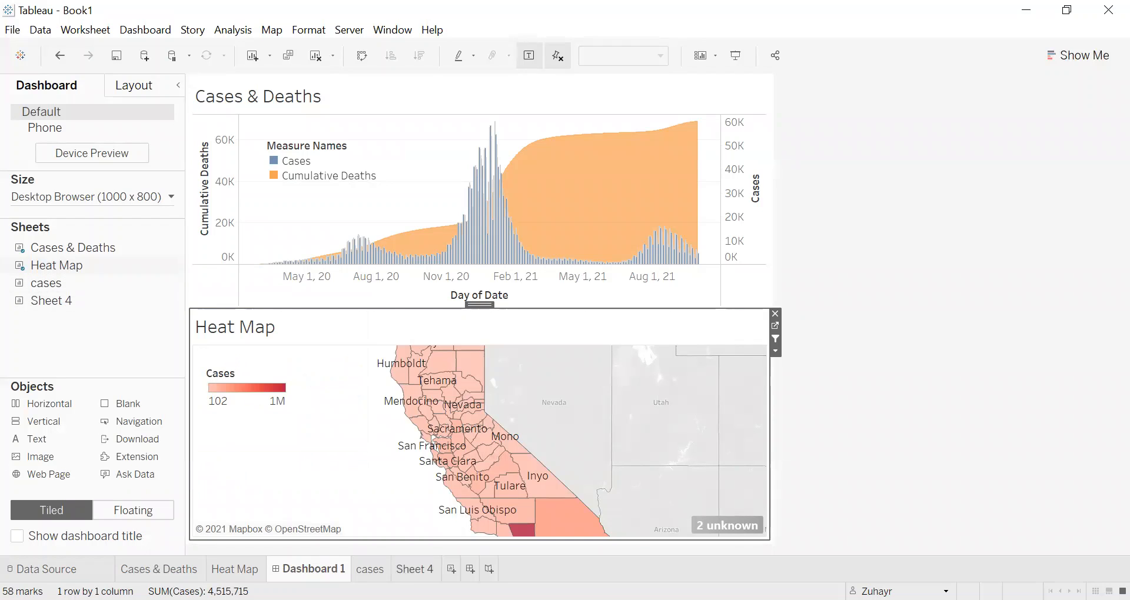
{"action": "double_click", "coordinate": [401, 569]}
{"action": "type", "text": "deaths"}
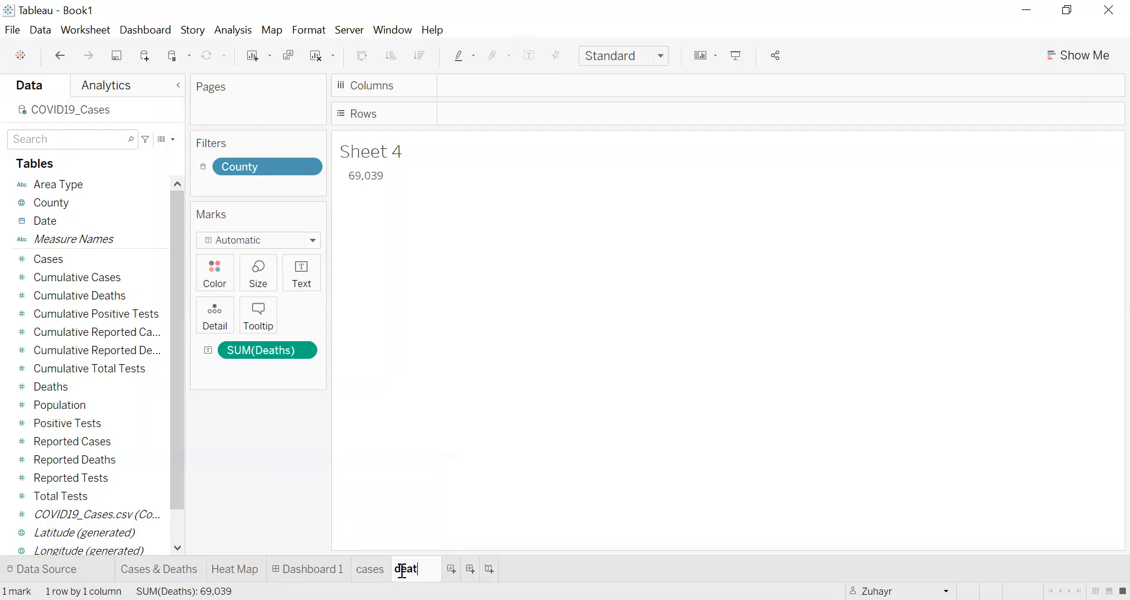
{"action": "key", "text": "Return"}
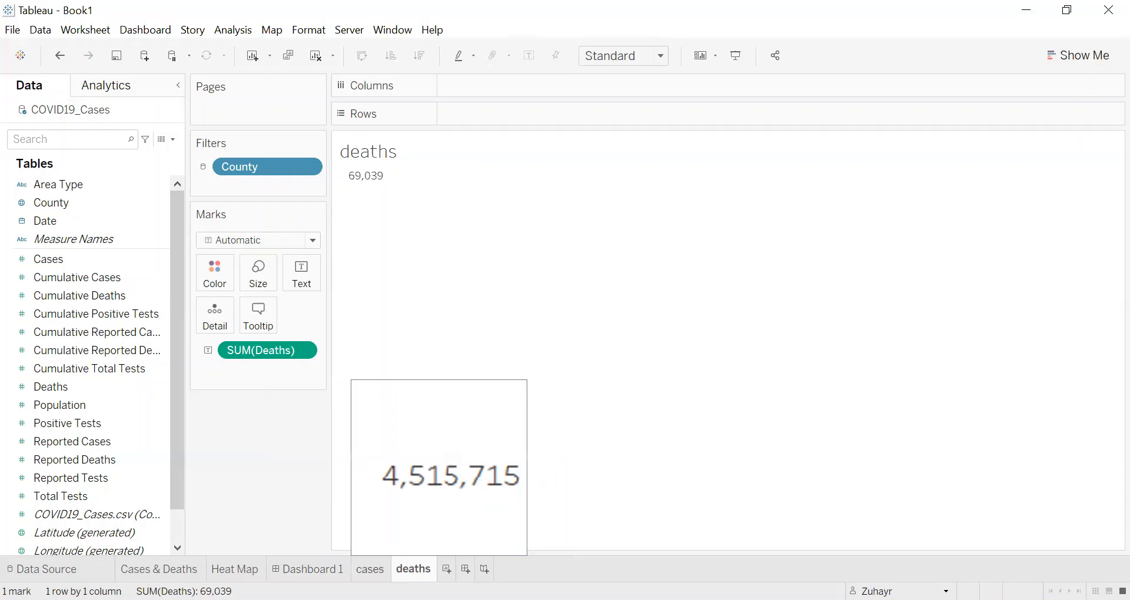
Step: Review the total figures on the cases and deaths worksheets
{"action": "left_click", "coordinate": [369, 569]}
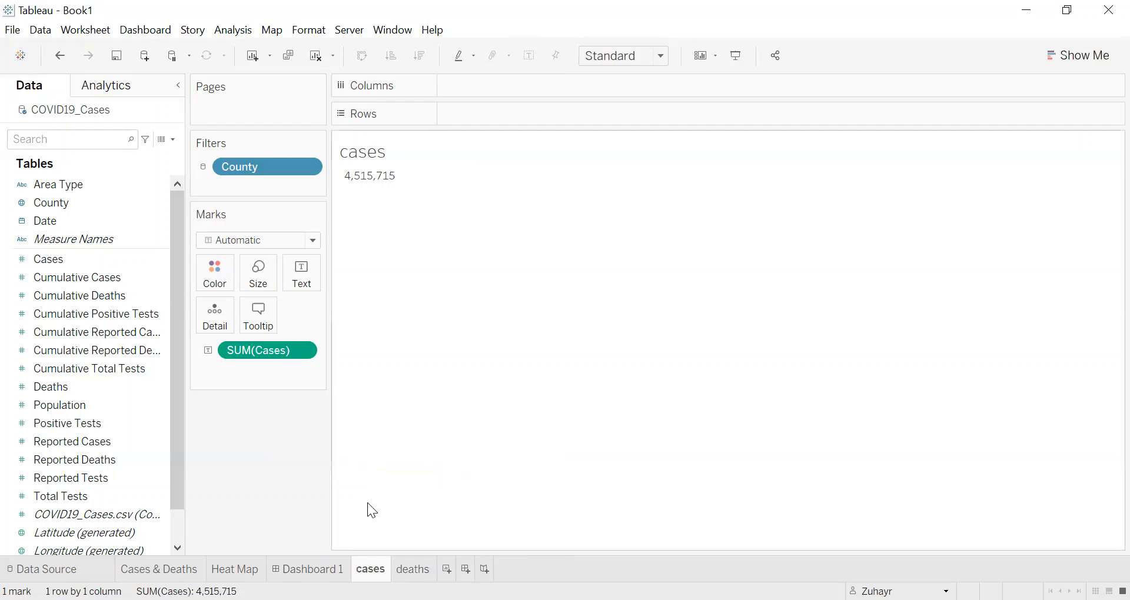
{"action": "left_click_drag", "start_coordinate": [264, 351], "coordinate": [461, 257]}
{"action": "left_click", "coordinate": [77, 259]}
{"action": "mouse_move", "coordinate": [376, 184]}
{"action": "left_click", "coordinate": [412, 569]}
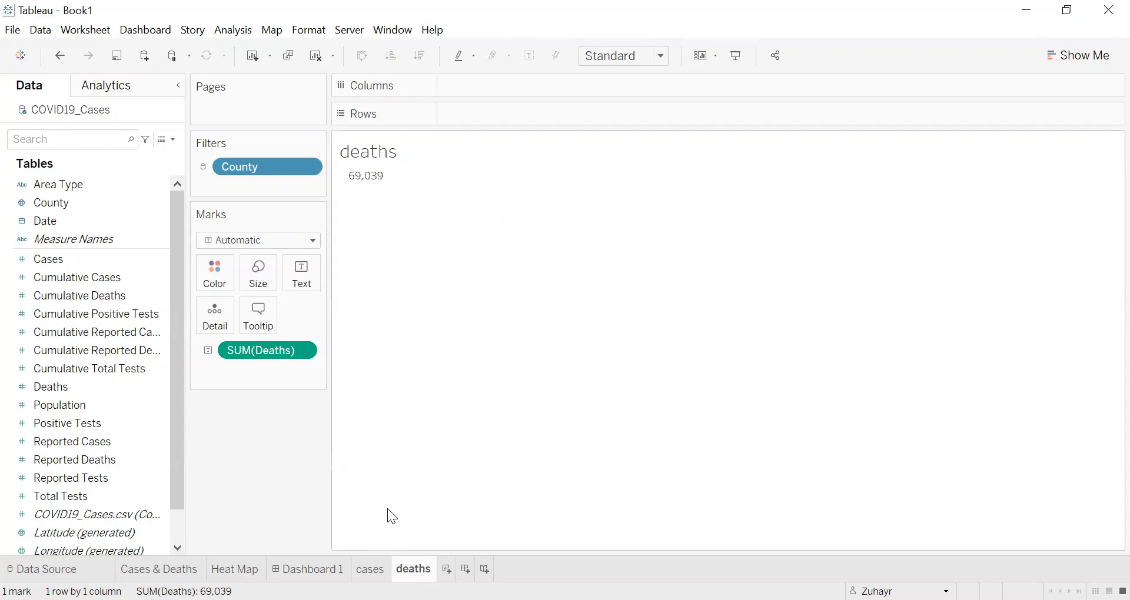
{"action": "left_click", "coordinate": [370, 569]}
{"action": "left_click", "coordinate": [412, 569]}
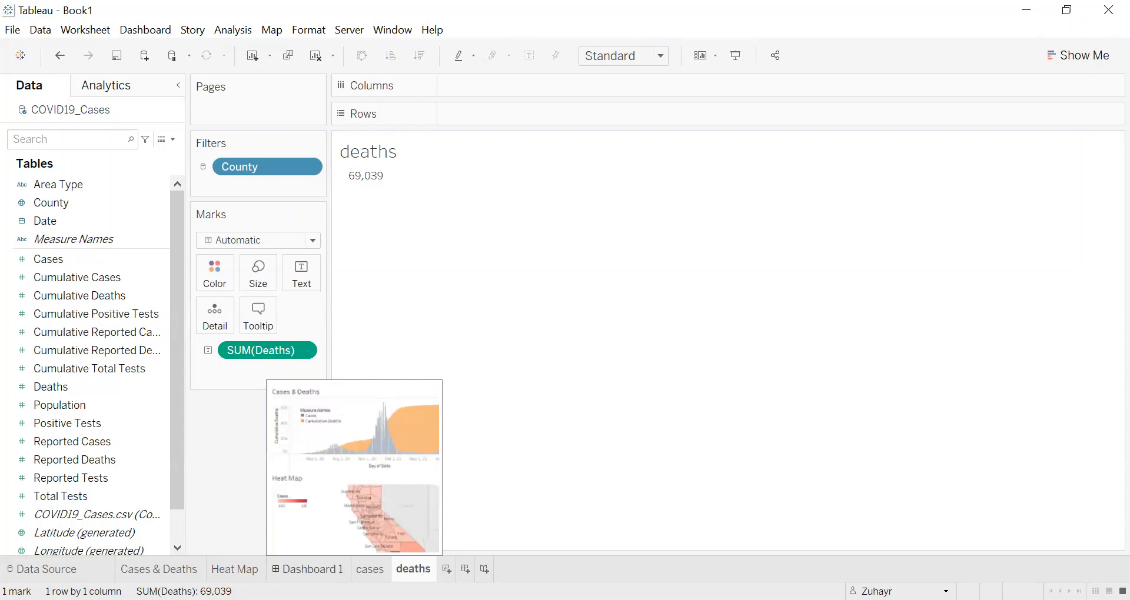
Step: Place the cases sheet above the Cases & Deaths chart on Dashboard 1 and move the Measure Names legend back over that chart
{"action": "left_click", "coordinate": [309, 569]}
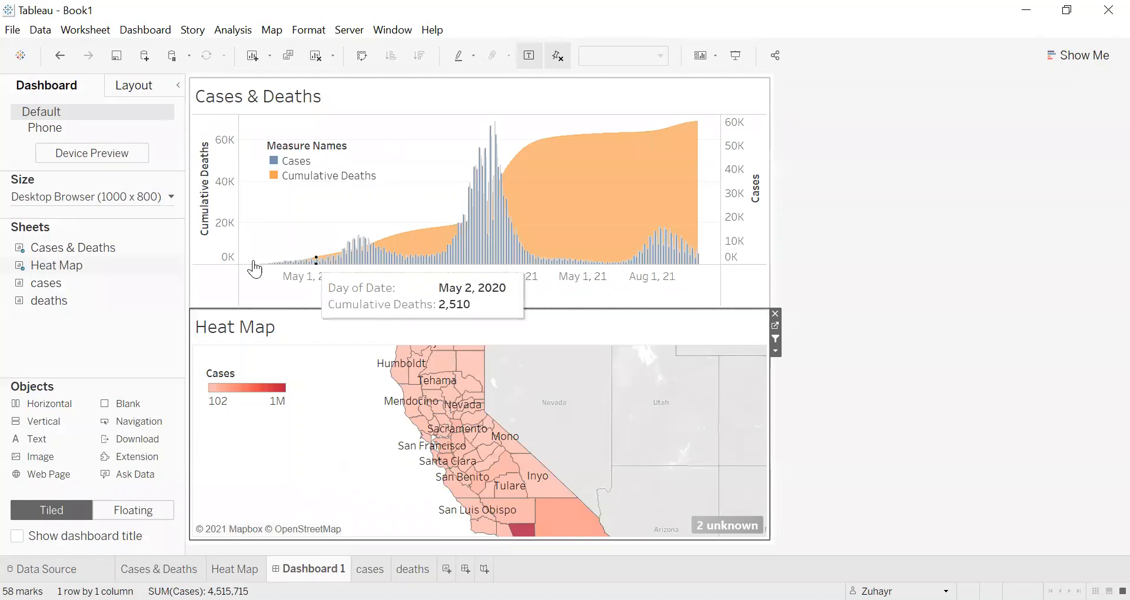
{"action": "mouse_move", "coordinate": [148, 273]}
{"action": "mouse_move", "coordinate": [90, 288]}
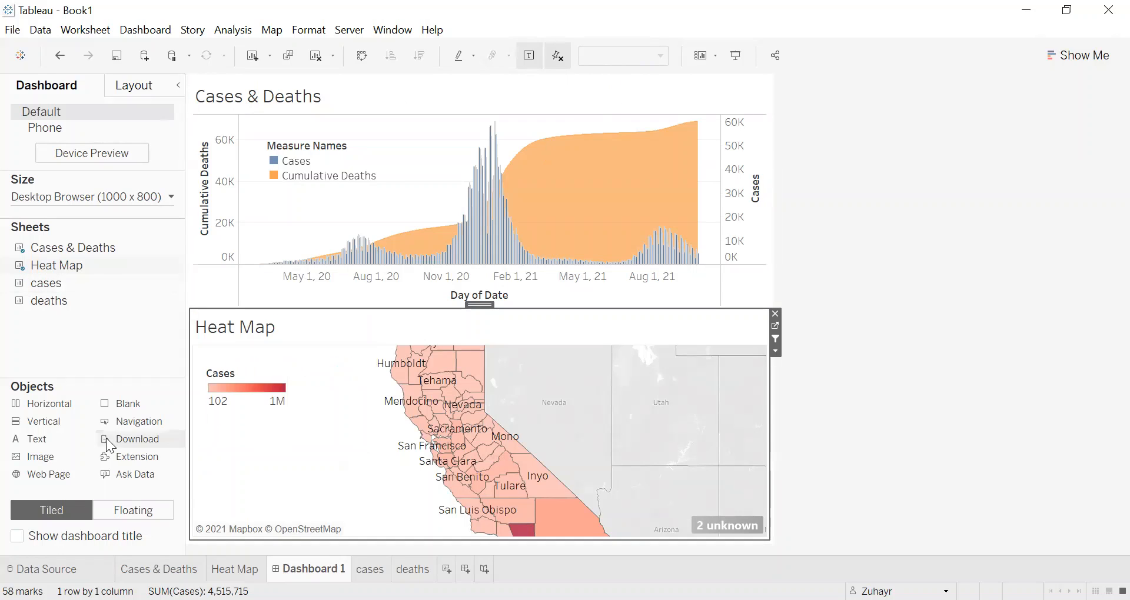
{"action": "mouse_move", "coordinate": [61, 284]}
{"action": "left_mouse_down"}
{"action": "mouse_move", "coordinate": [285, 272]}
{"action": "mouse_move", "coordinate": [338, 206]}
{"action": "mouse_move", "coordinate": [358, 154]}
{"action": "mouse_move", "coordinate": [416, 137]}
{"action": "left_mouse_up"}
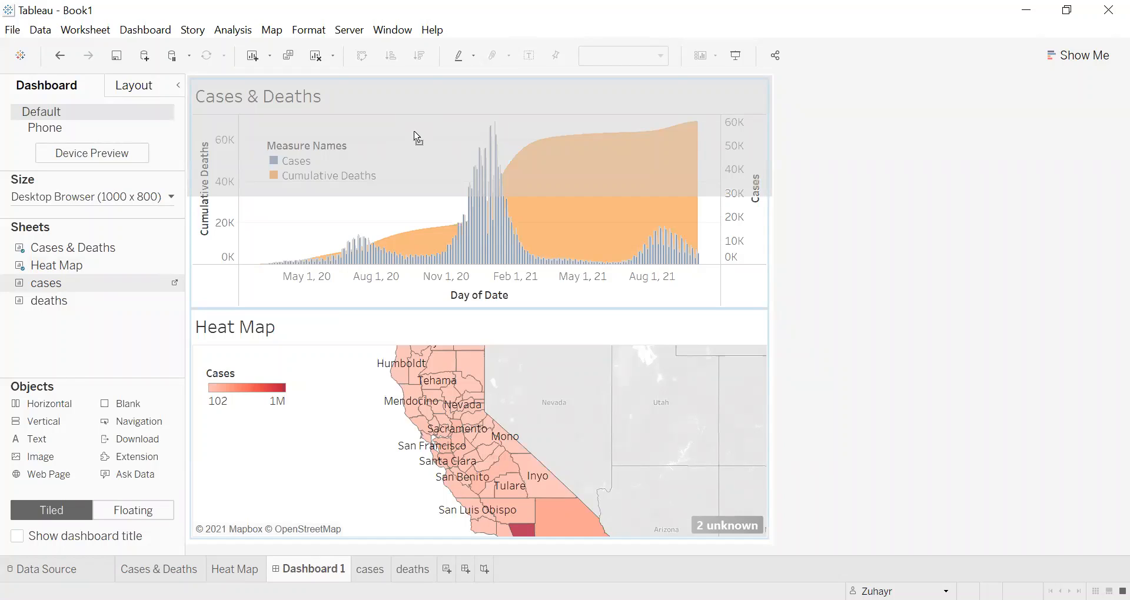
{"action": "left_click_drag", "start_coordinate": [414, 132], "coordinate": [416, 130]}
{"action": "left_click_drag", "start_coordinate": [417, 131], "coordinate": [416, 130]}
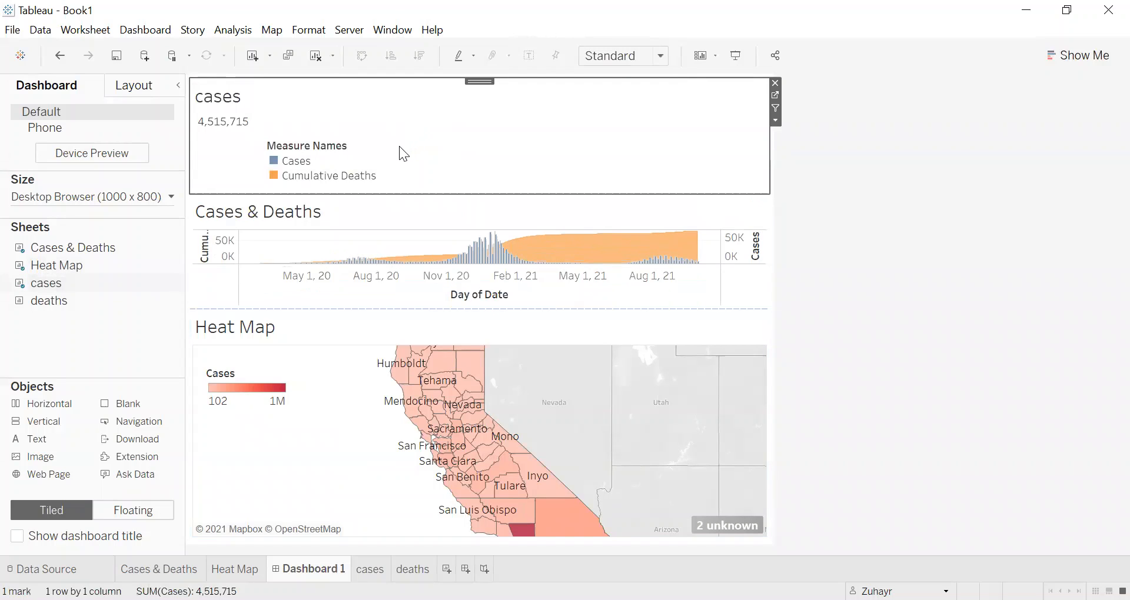
{"action": "left_click", "coordinate": [349, 143]}
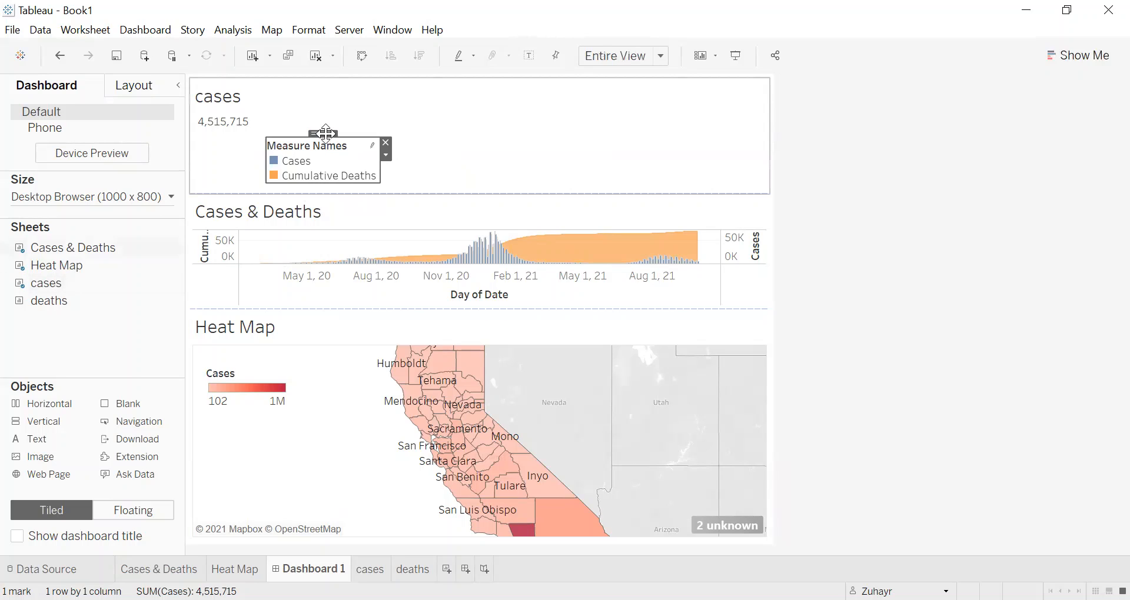
{"action": "left_click_drag", "start_coordinate": [325, 133], "coordinate": [297, 222]}
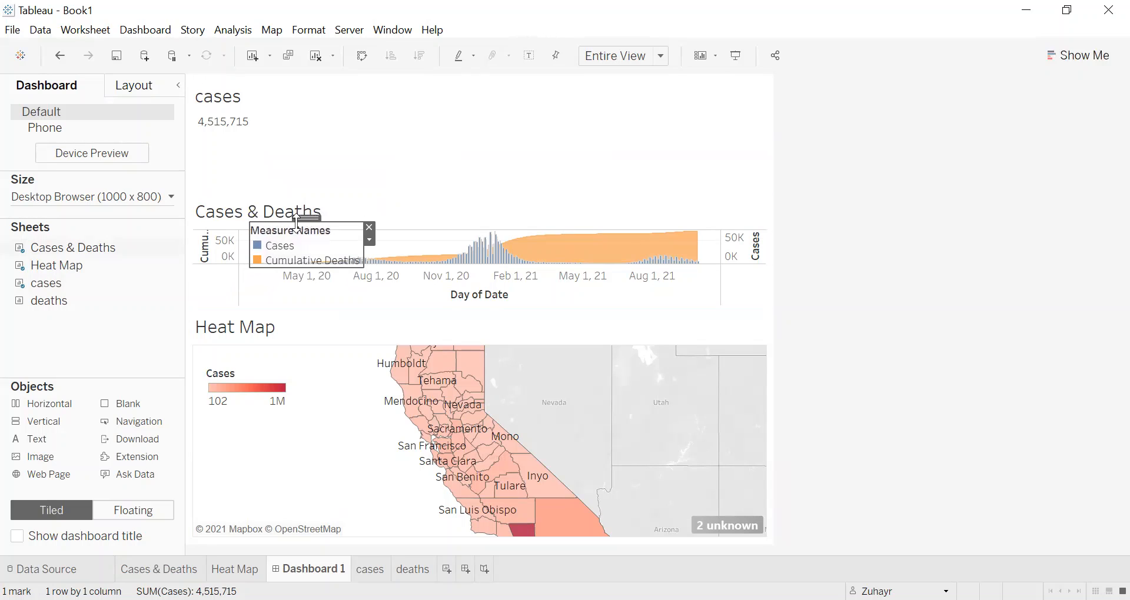
Step: Place the deaths sheet beside the cases sheet on the dashboard and reduce the height of that row to enlarge the Cases & Deaths chart
{"action": "mouse_move", "coordinate": [81, 297]}
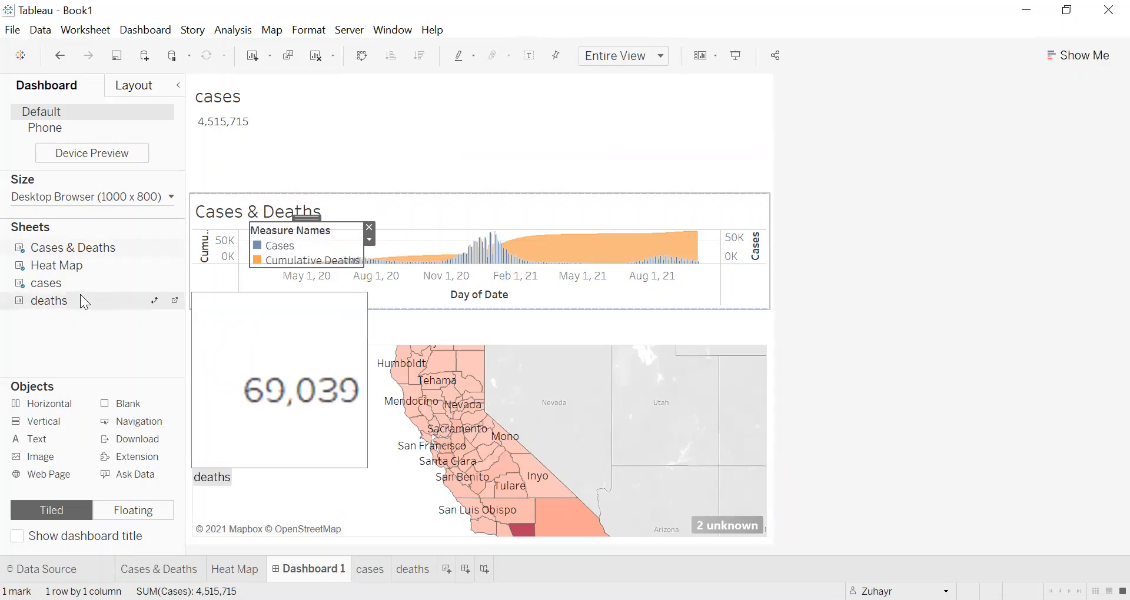
{"action": "left_click_drag", "start_coordinate": [65, 304], "coordinate": [654, 127]}
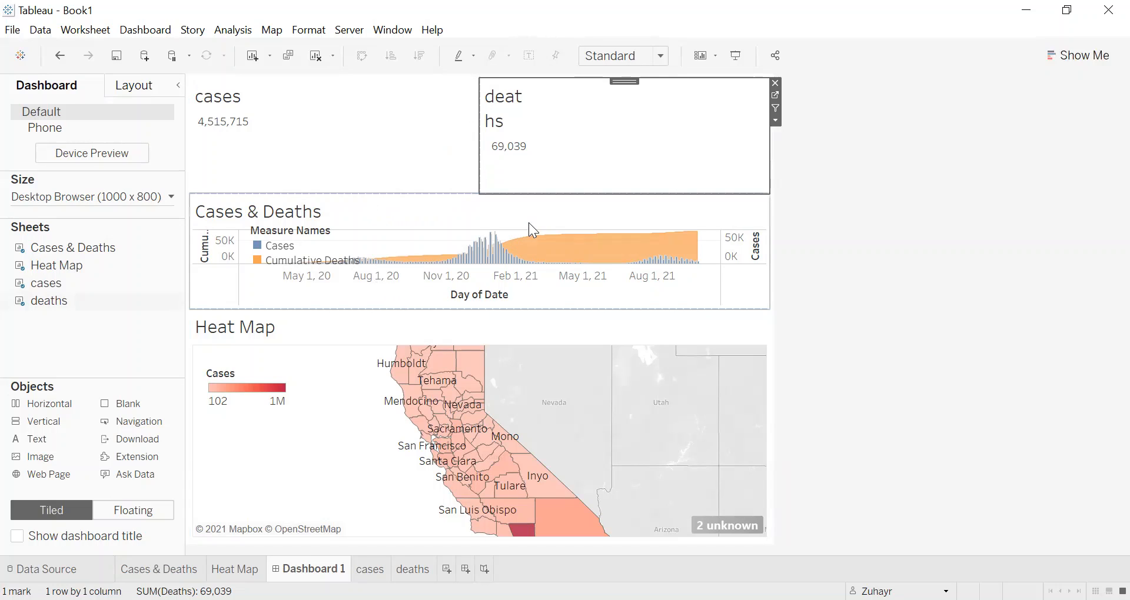
{"action": "left_click", "coordinate": [329, 166]}
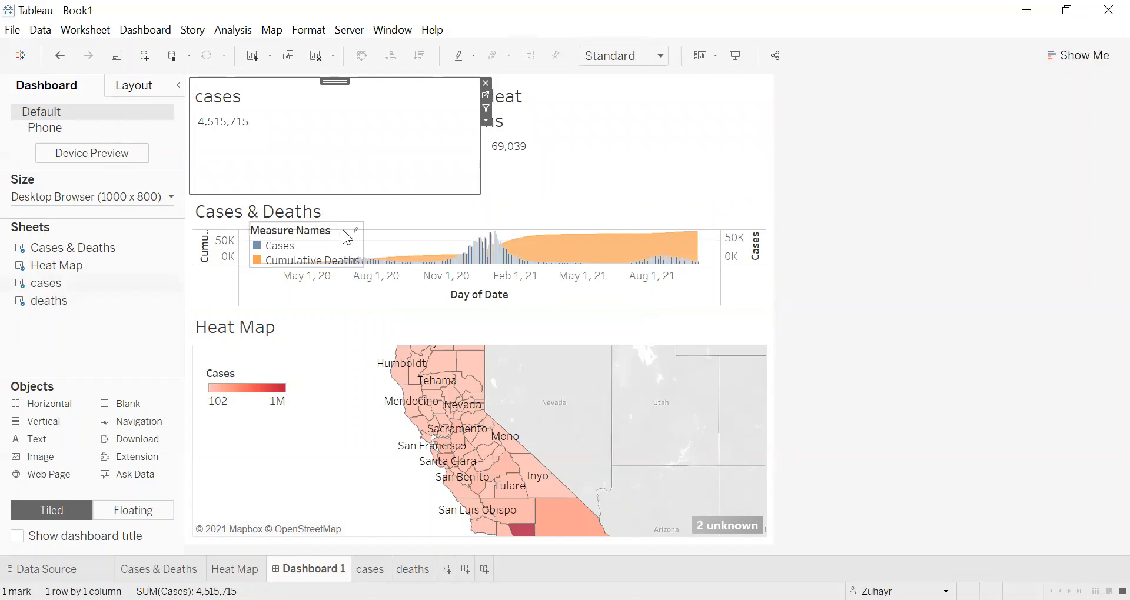
{"action": "mouse_move", "coordinate": [488, 228]}
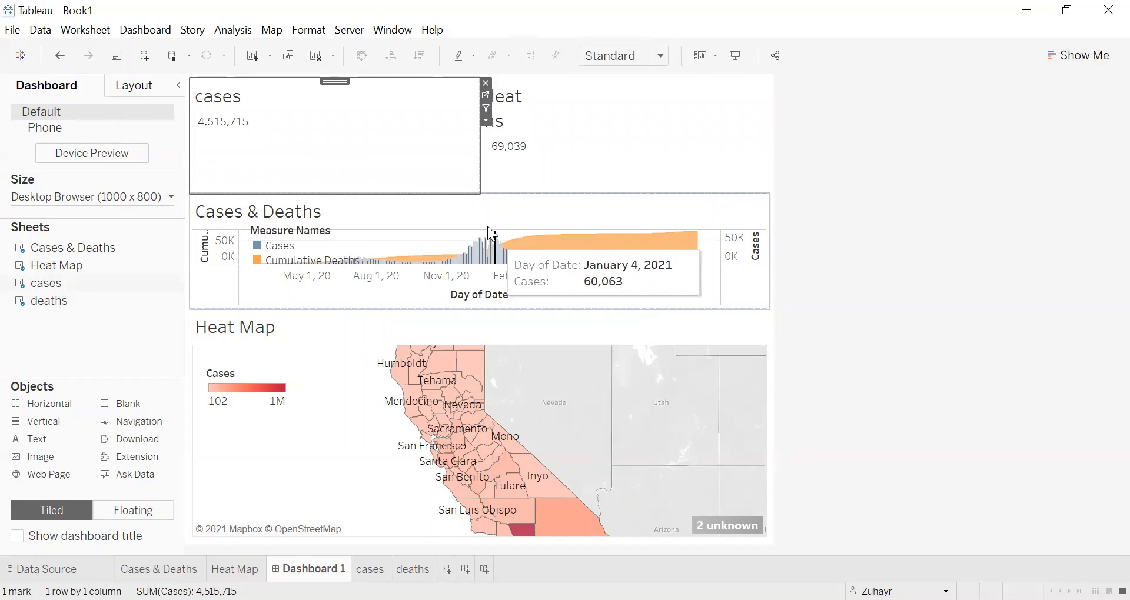
{"action": "left_click", "coordinate": [436, 189]}
{"action": "left_click_drag", "start_coordinate": [436, 191], "coordinate": [446, 146]}
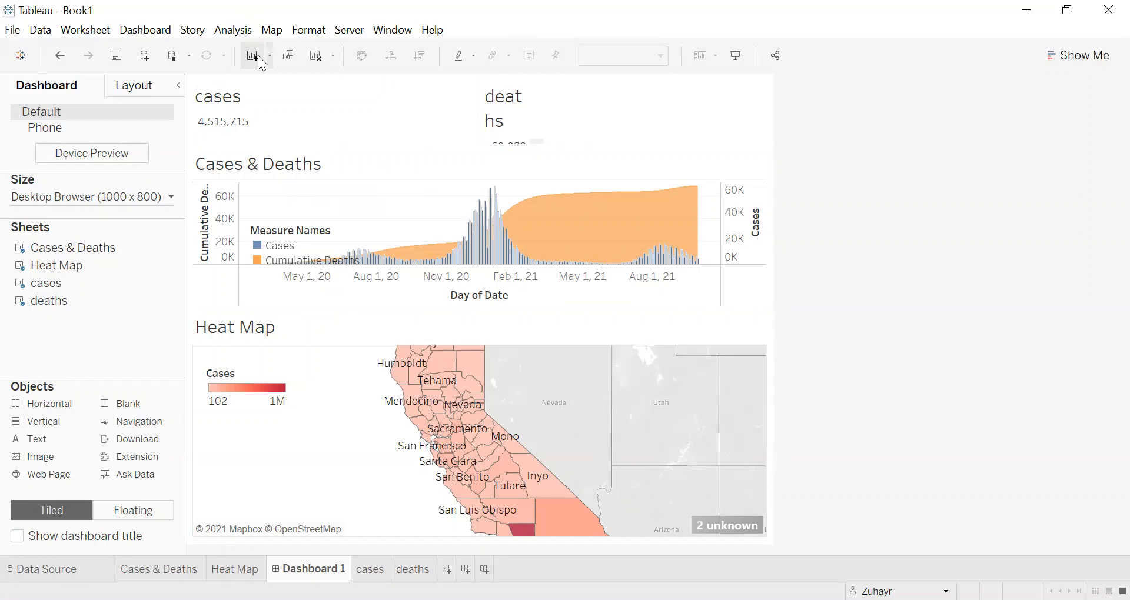
Step: Set the fit of the cases sheet on the dashboard to Entire View
{"action": "left_click", "coordinate": [276, 116]}
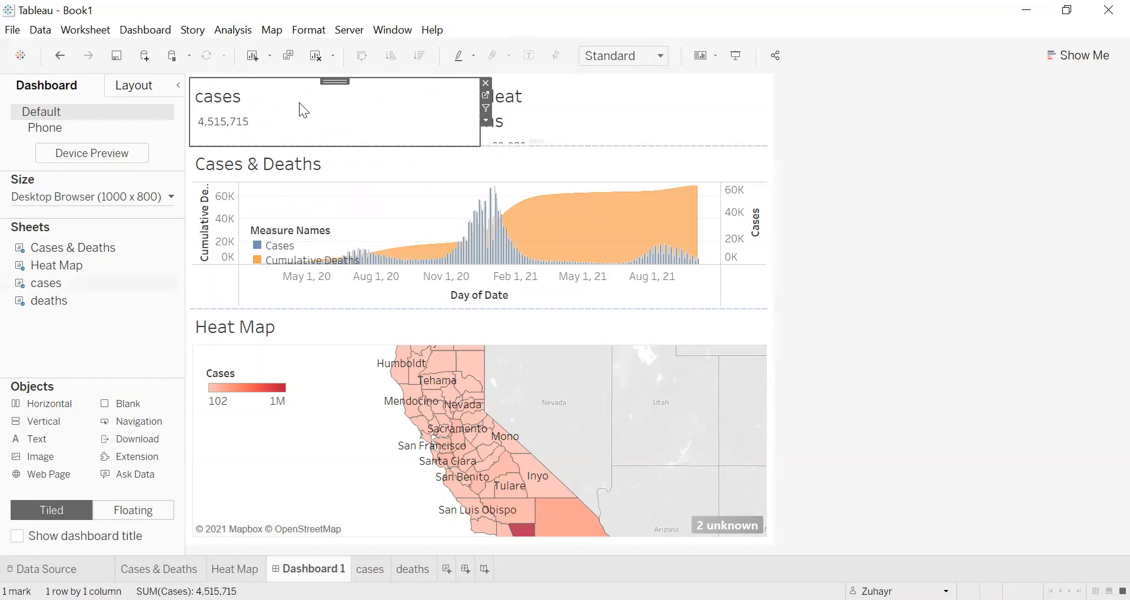
{"action": "left_click", "coordinate": [486, 123]}
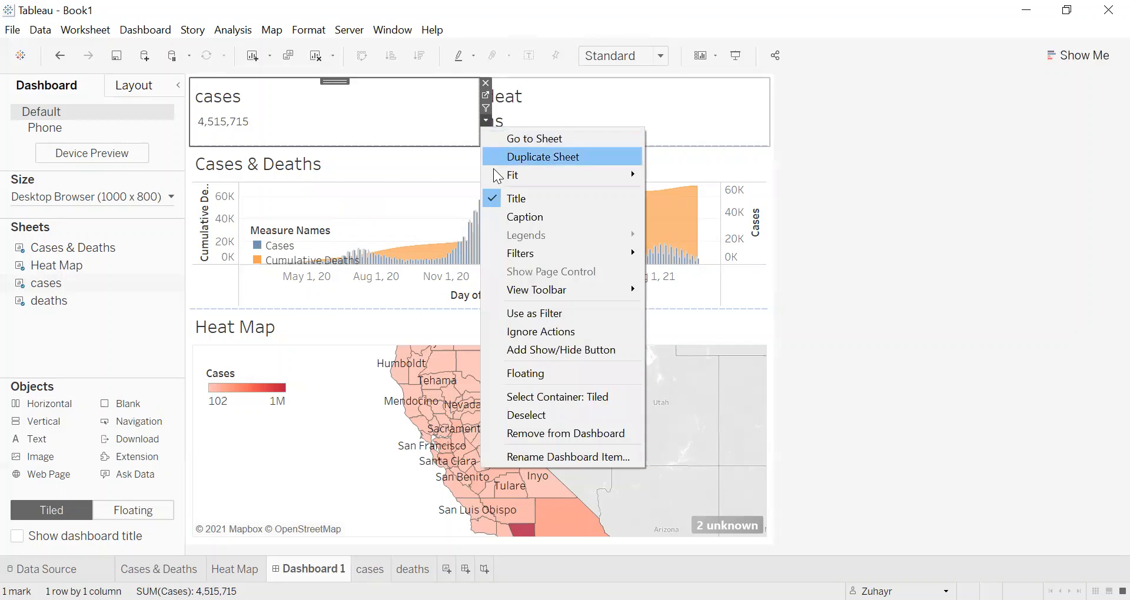
{"action": "mouse_move", "coordinate": [499, 177]}
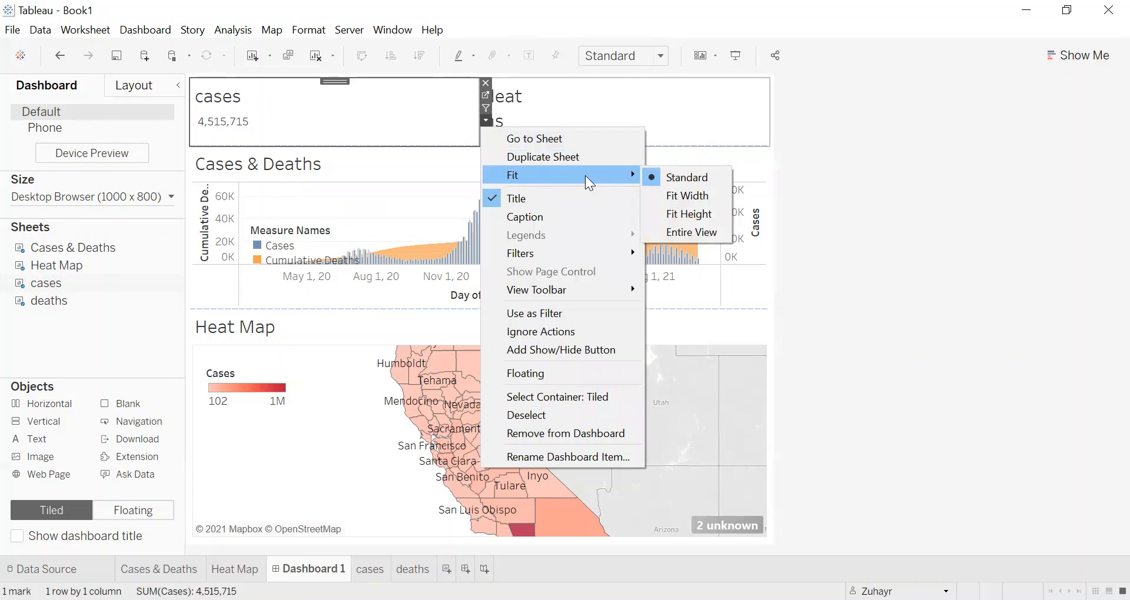
{"action": "left_click", "coordinate": [679, 233]}
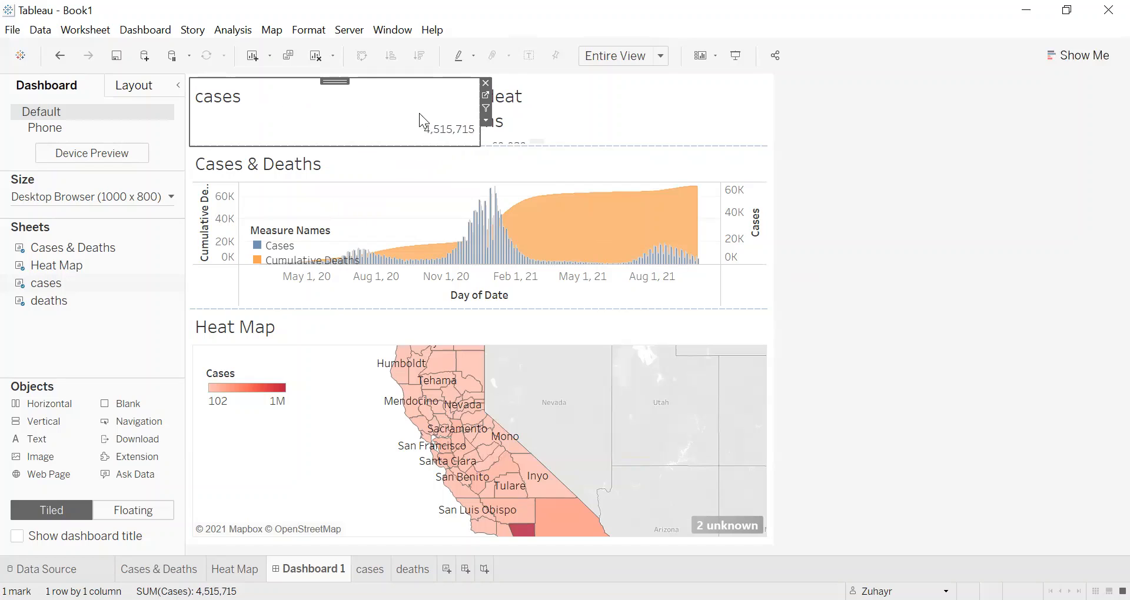
{"action": "right_click", "coordinate": [220, 98]}
{"action": "left_click", "coordinate": [576, 107]}
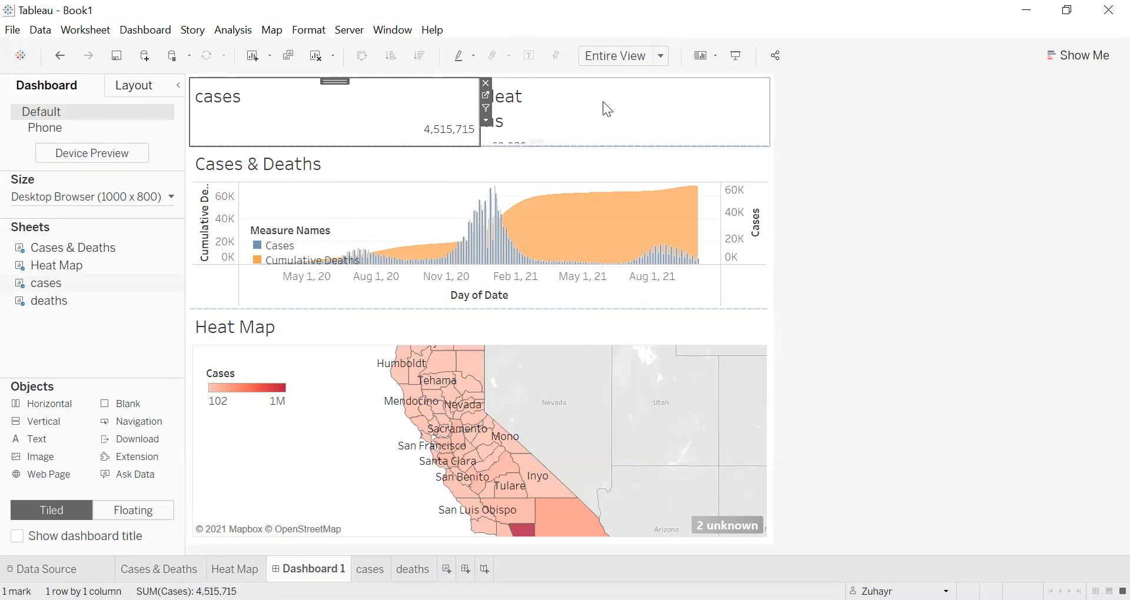
Step: Set the fit of the deaths sheet on the dashboard to Entire View
{"action": "left_click", "coordinate": [643, 109]}
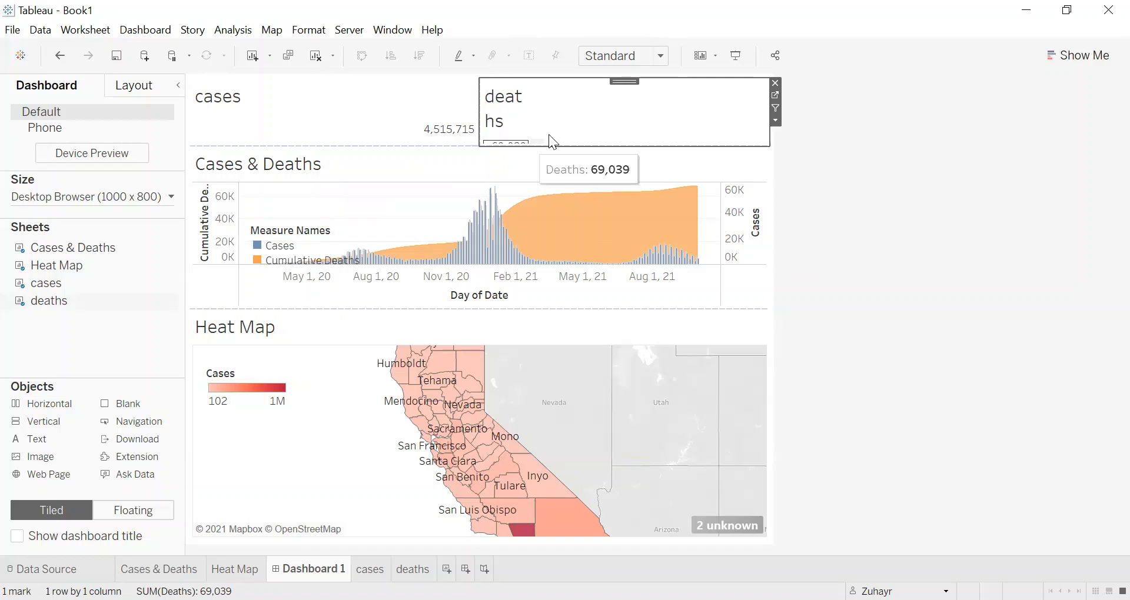
{"action": "left_click", "coordinate": [776, 121]}
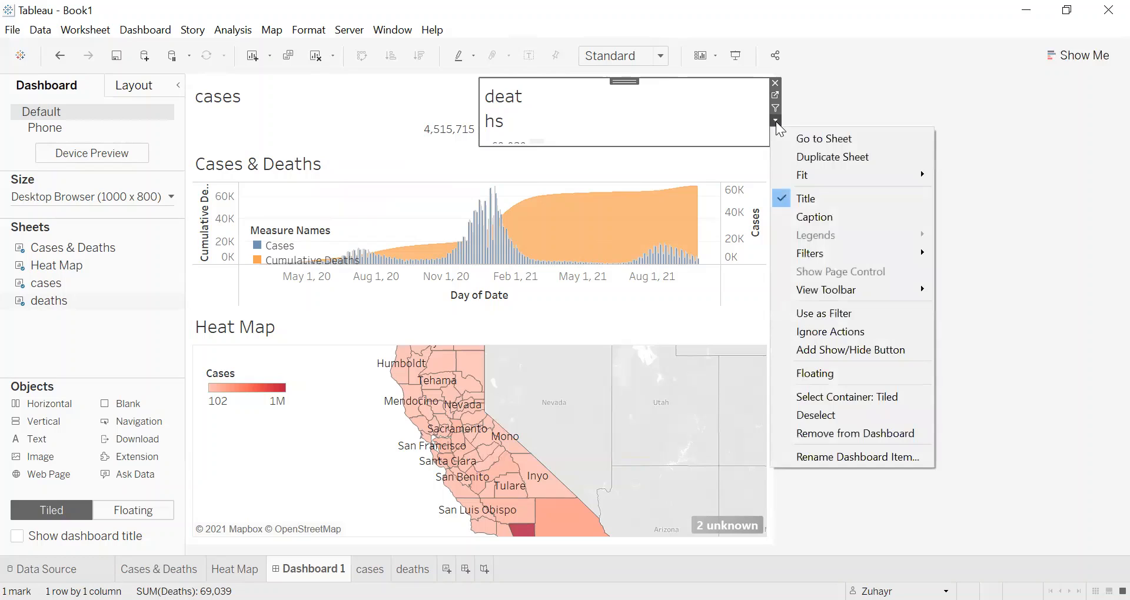
{"action": "mouse_move", "coordinate": [823, 175]}
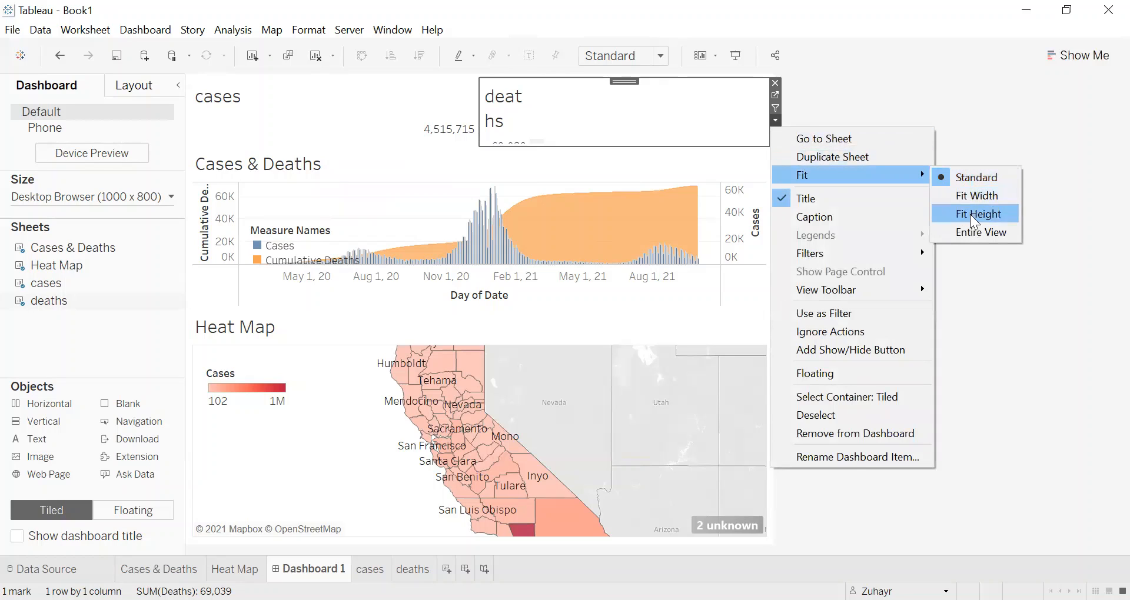
{"action": "left_click", "coordinate": [974, 232]}
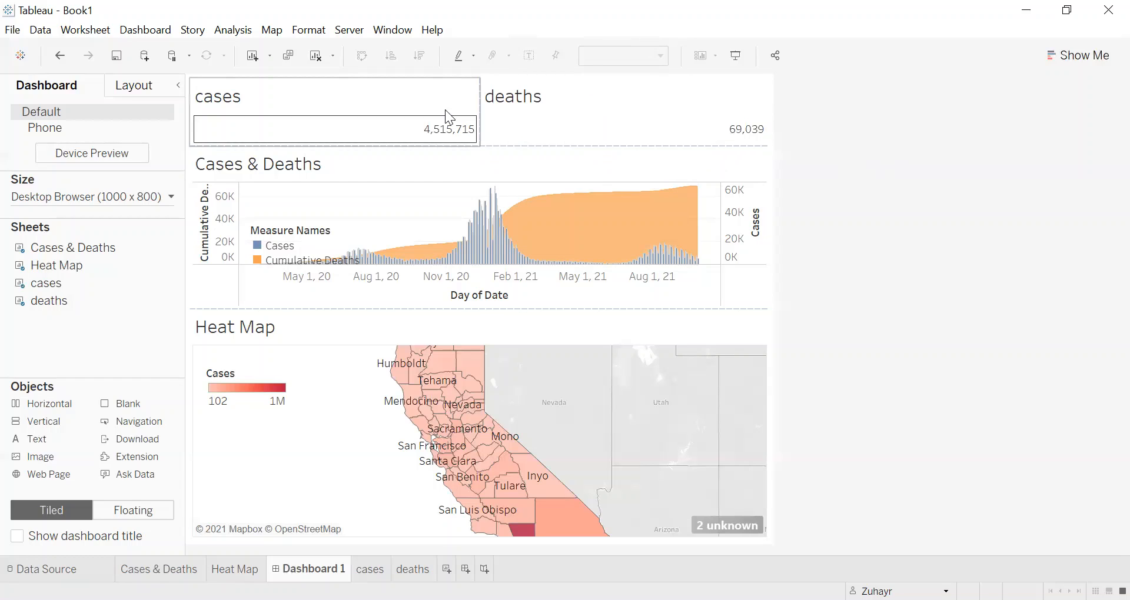
Step: Center the title of the cases sheet on the dashboard
{"action": "left_click", "coordinate": [230, 103]}
{"action": "right_click", "coordinate": [231, 104]}
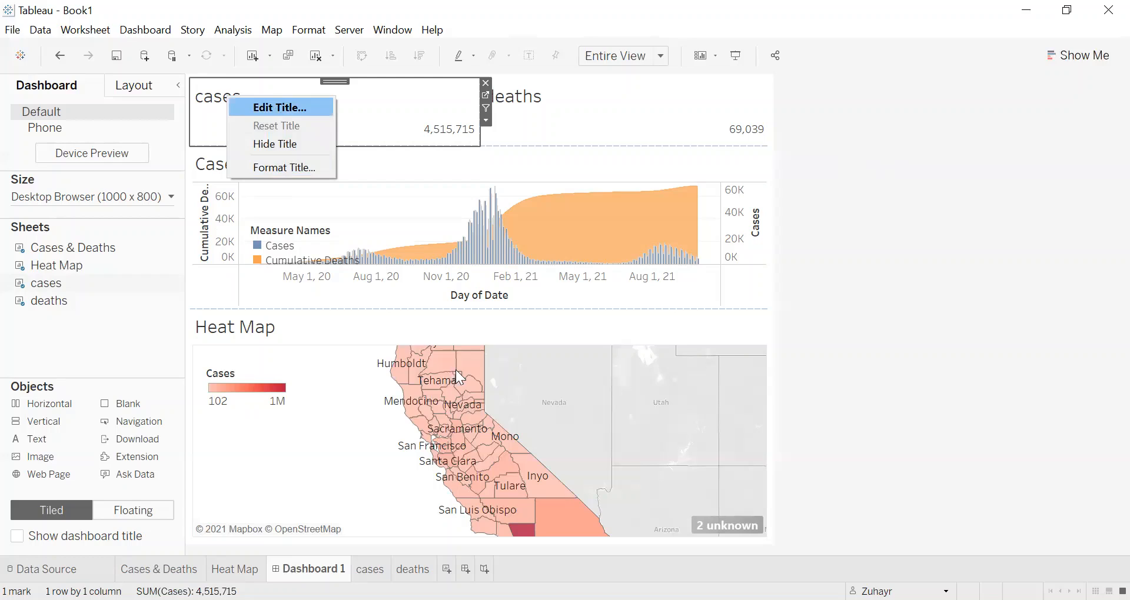
{"action": "left_click", "coordinate": [274, 108]}
{"action": "double_click", "coordinate": [428, 255]}
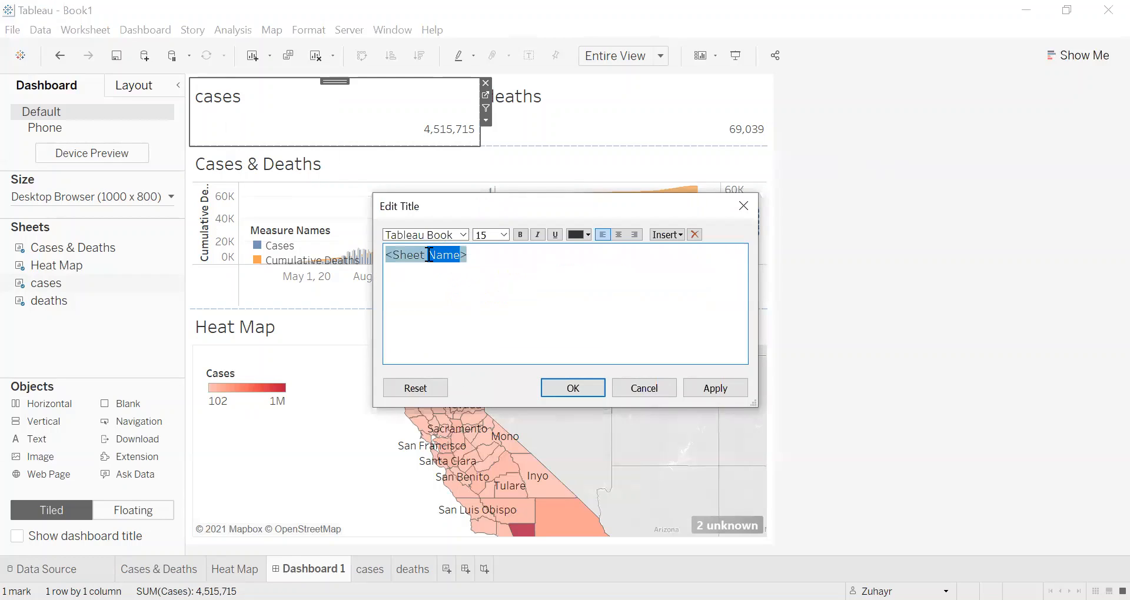
{"action": "left_click", "coordinate": [477, 252]}
{"action": "left_click_drag", "start_coordinate": [476, 251], "coordinate": [382, 256]}
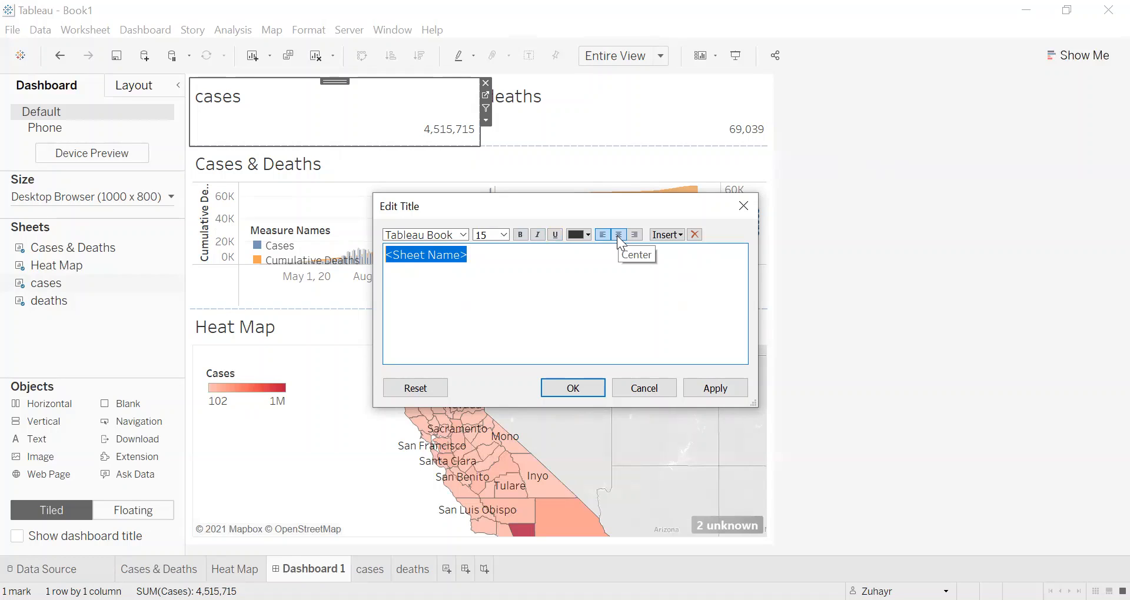
{"action": "left_click", "coordinate": [618, 235]}
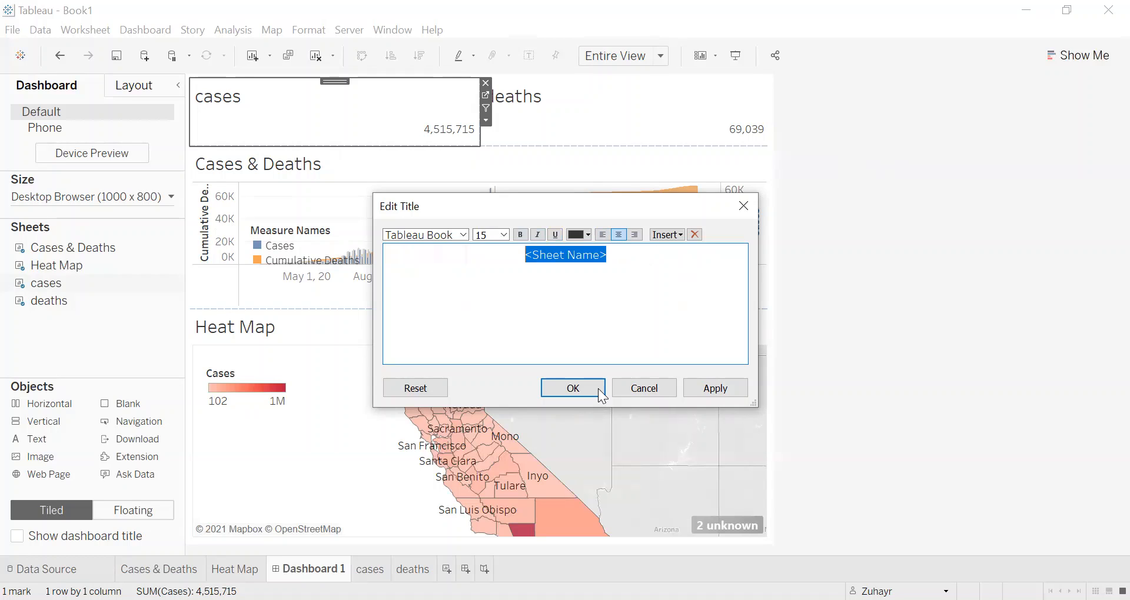
{"action": "left_click", "coordinate": [693, 388]}
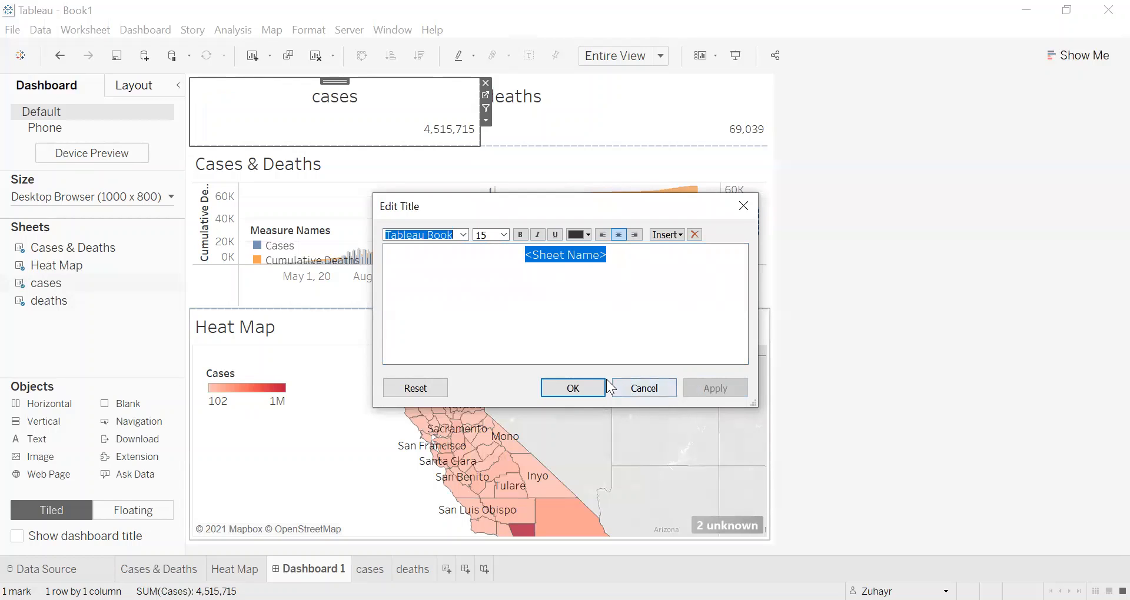
{"action": "left_click", "coordinate": [591, 384]}
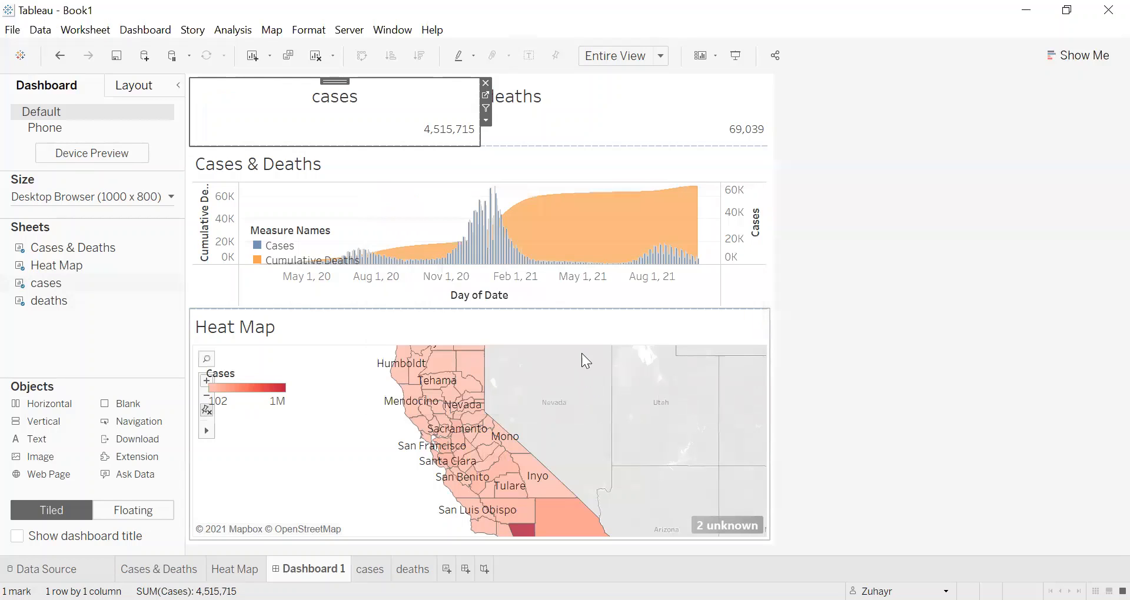
Step: Center the title of the deaths sheet on the dashboard
{"action": "left_click", "coordinate": [530, 100]}
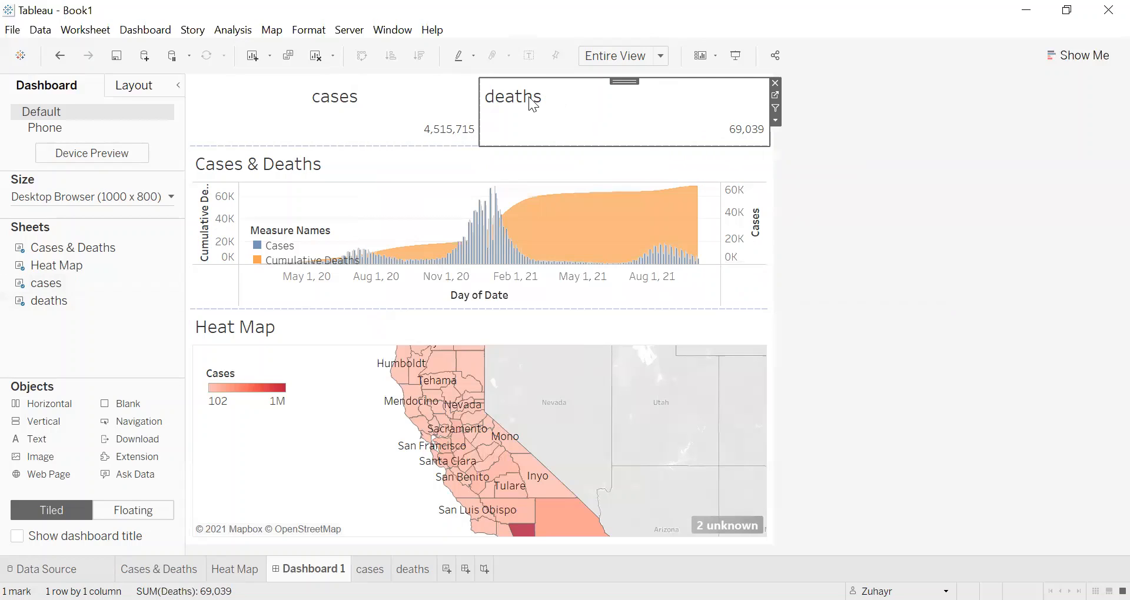
{"action": "right_click", "coordinate": [529, 99]}
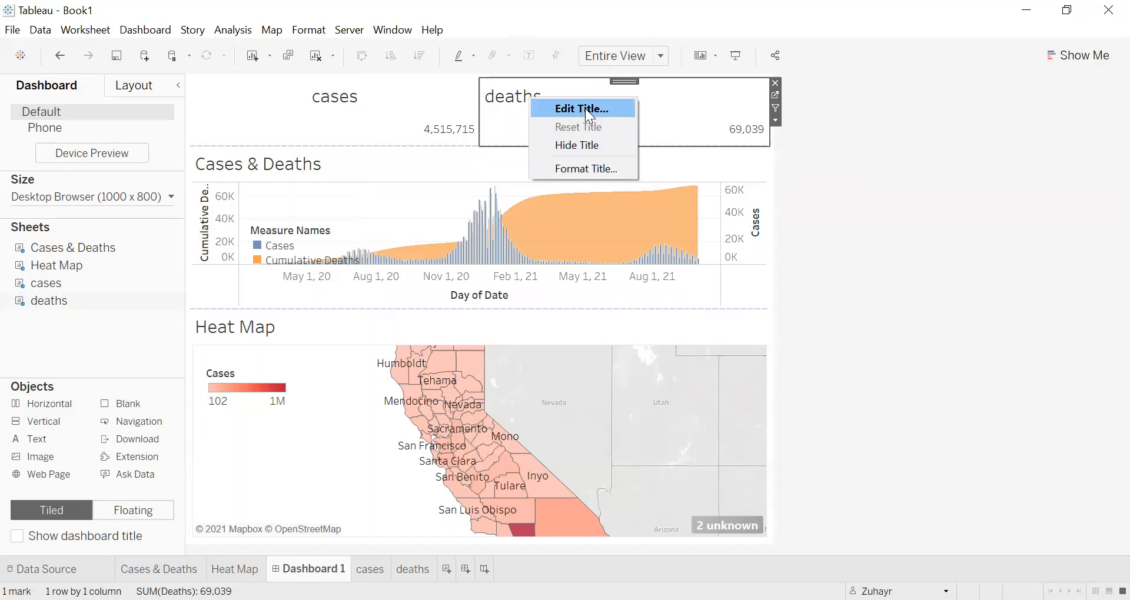
{"action": "left_click", "coordinate": [585, 108]}
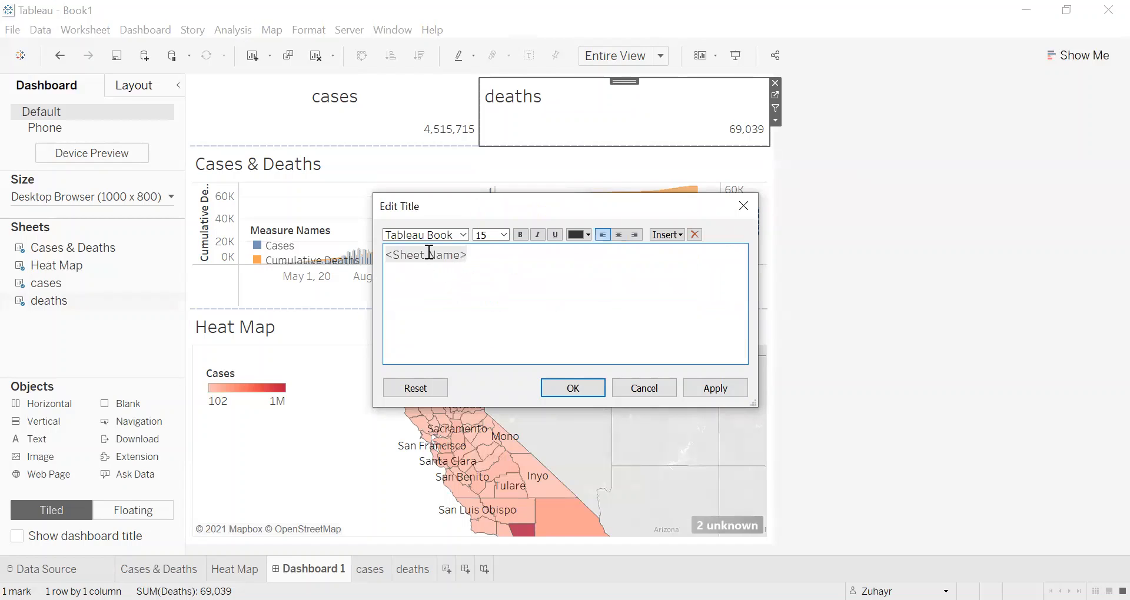
{"action": "double_click", "coordinate": [428, 255]}
{"action": "double_click", "coordinate": [422, 255]}
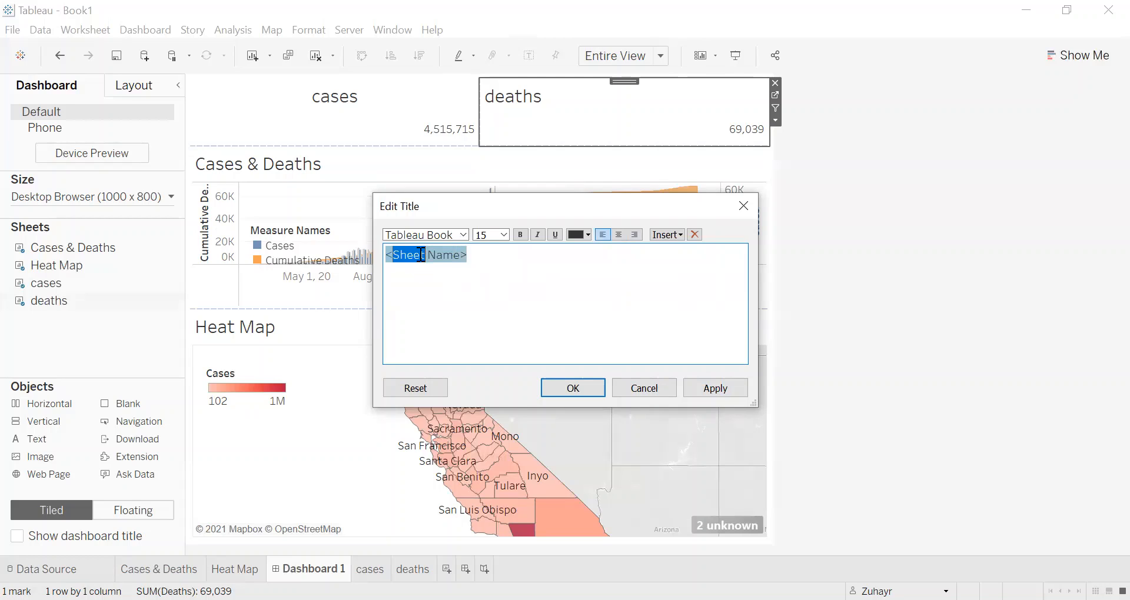
{"action": "left_click", "coordinate": [618, 234]}
{"action": "left_click", "coordinate": [711, 385]}
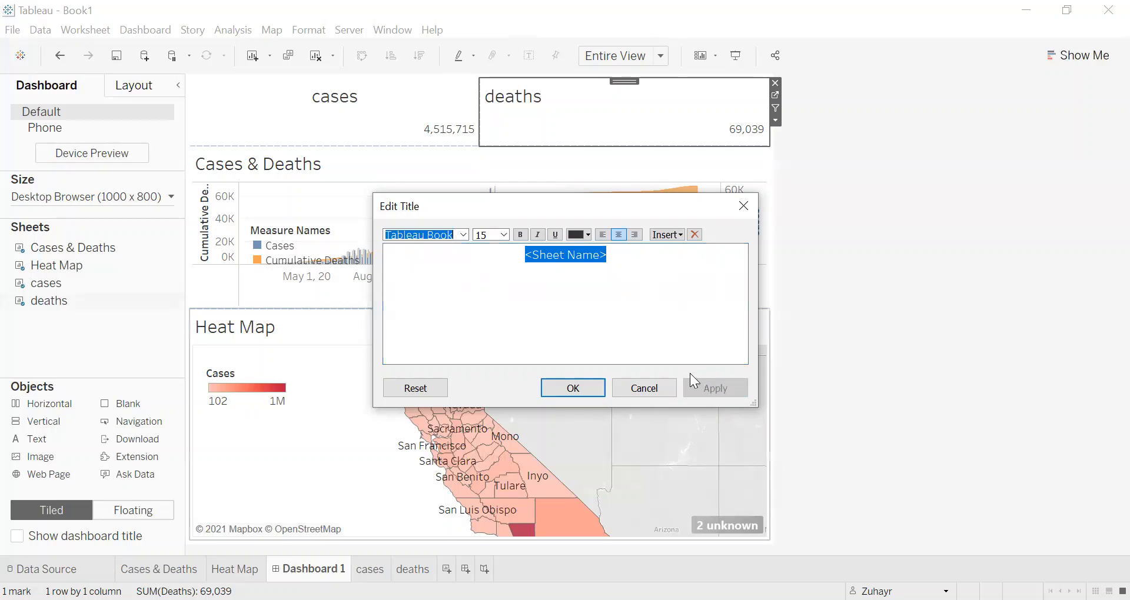
{"action": "left_click", "coordinate": [593, 389]}
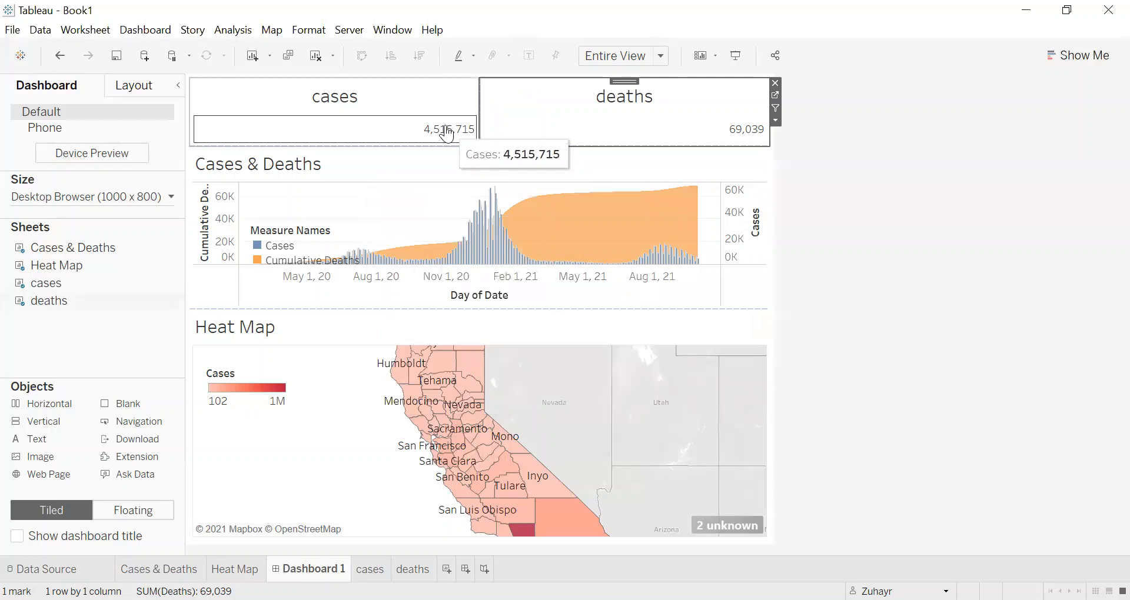
Step: Format the SUM(Cases) field of the cases sheet with a centered horizontal alignment for its pane values
{"action": "right_click", "coordinate": [446, 127]}
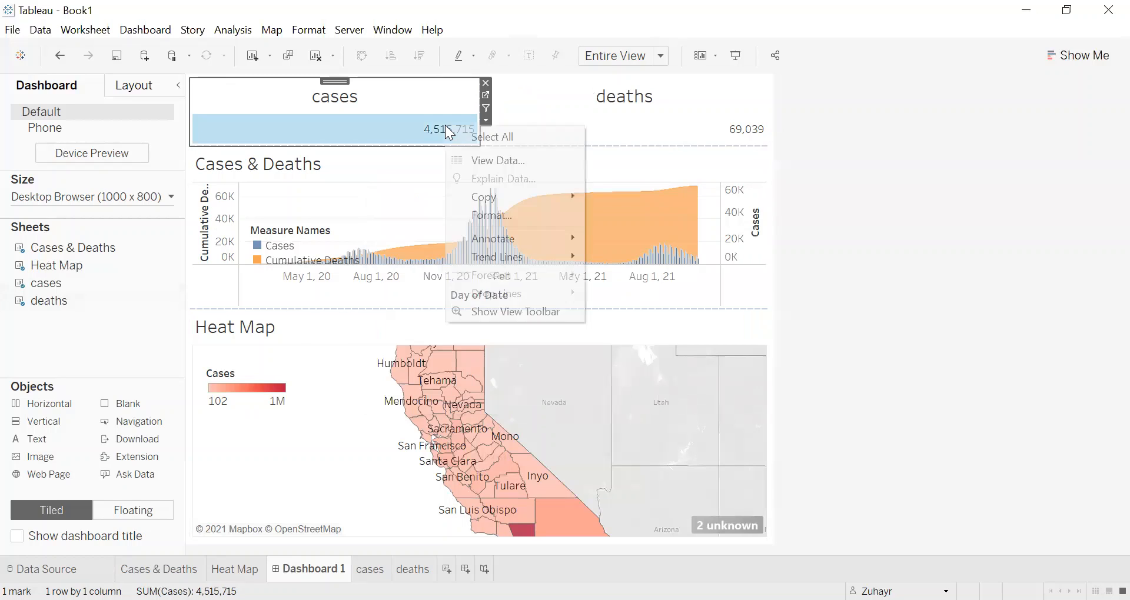
{"action": "left_click", "coordinate": [792, 162]}
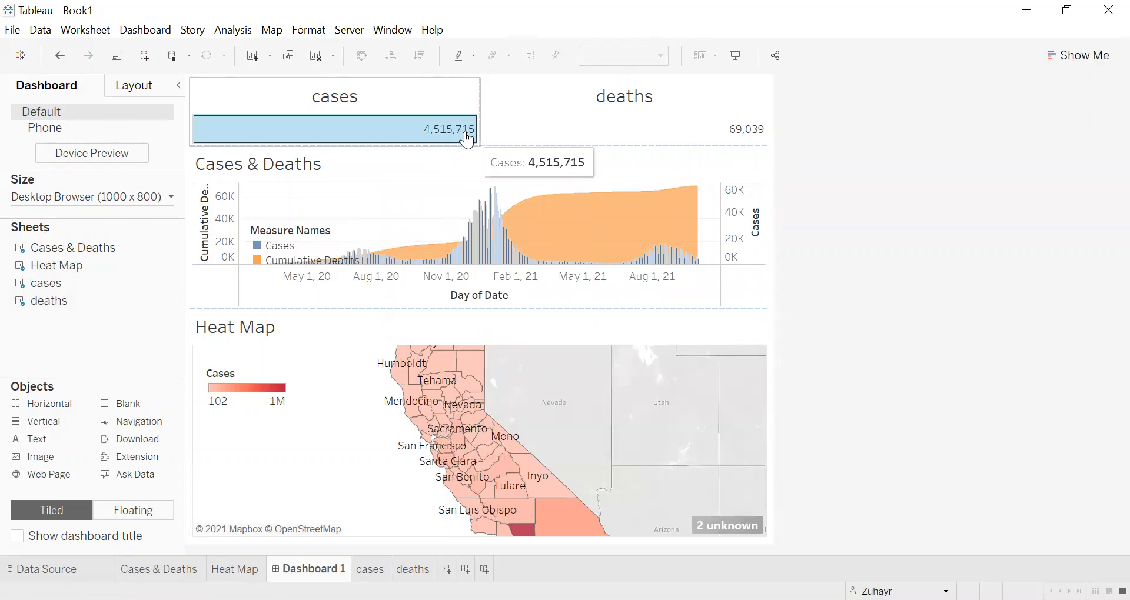
{"action": "right_click", "coordinate": [435, 130]}
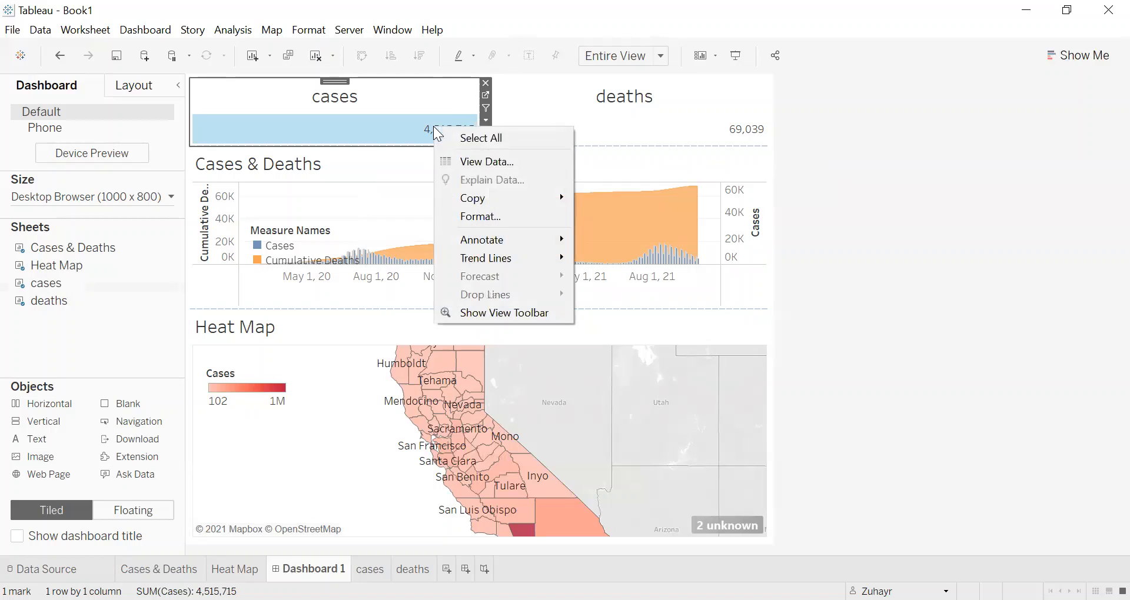
{"action": "left_click", "coordinate": [481, 218]}
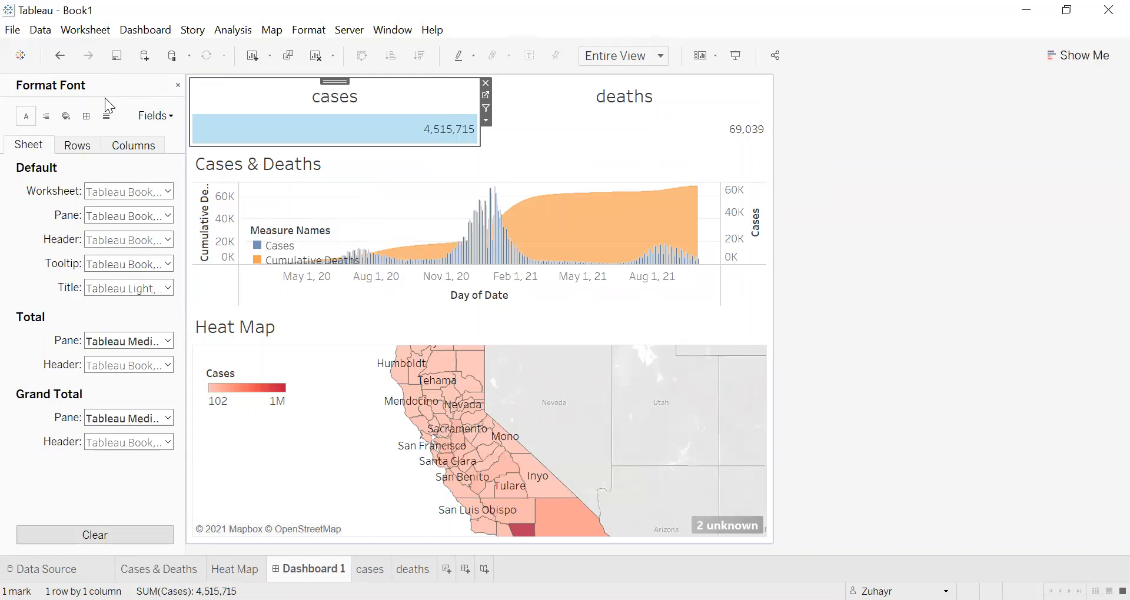
{"action": "left_click", "coordinate": [152, 117]}
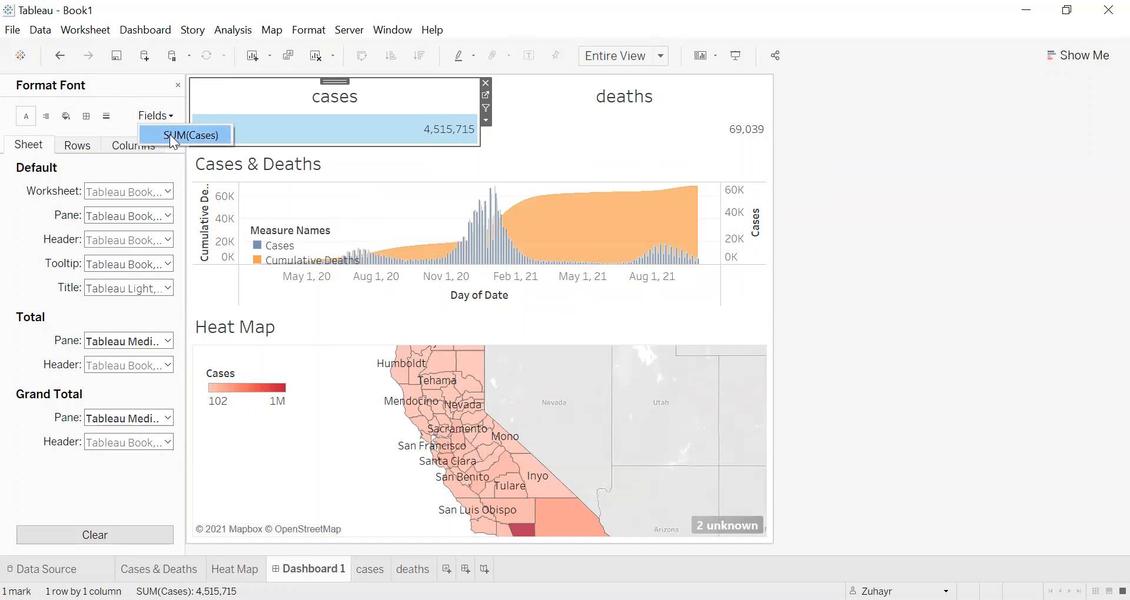
{"action": "left_click", "coordinate": [170, 134]}
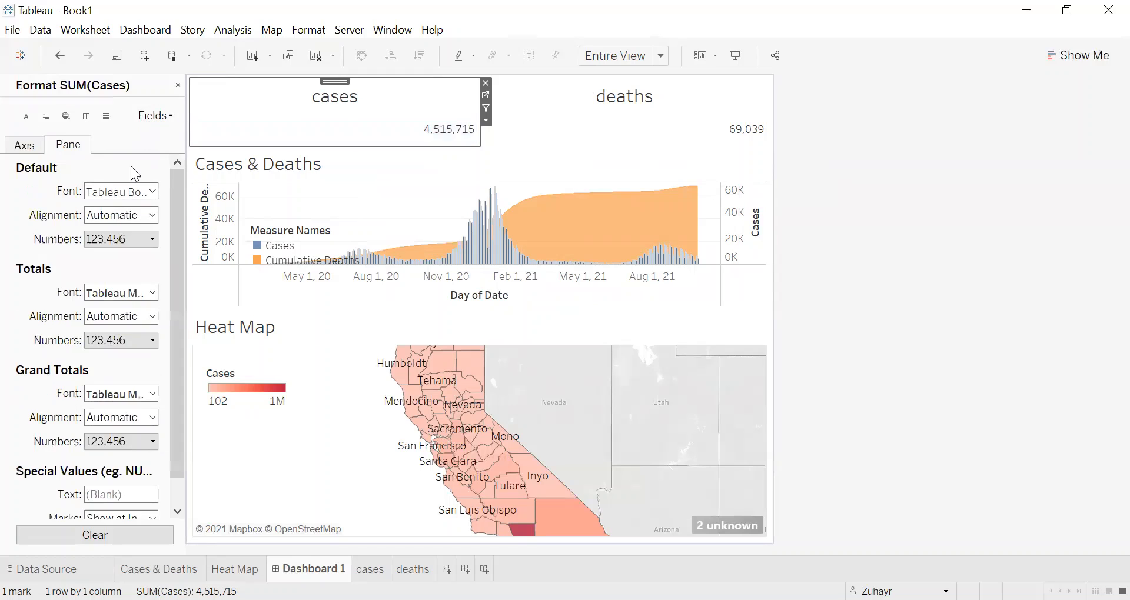
{"action": "left_click", "coordinate": [105, 226]}
{"action": "left_click", "coordinate": [101, 173]}
{"action": "left_click", "coordinate": [115, 221]}
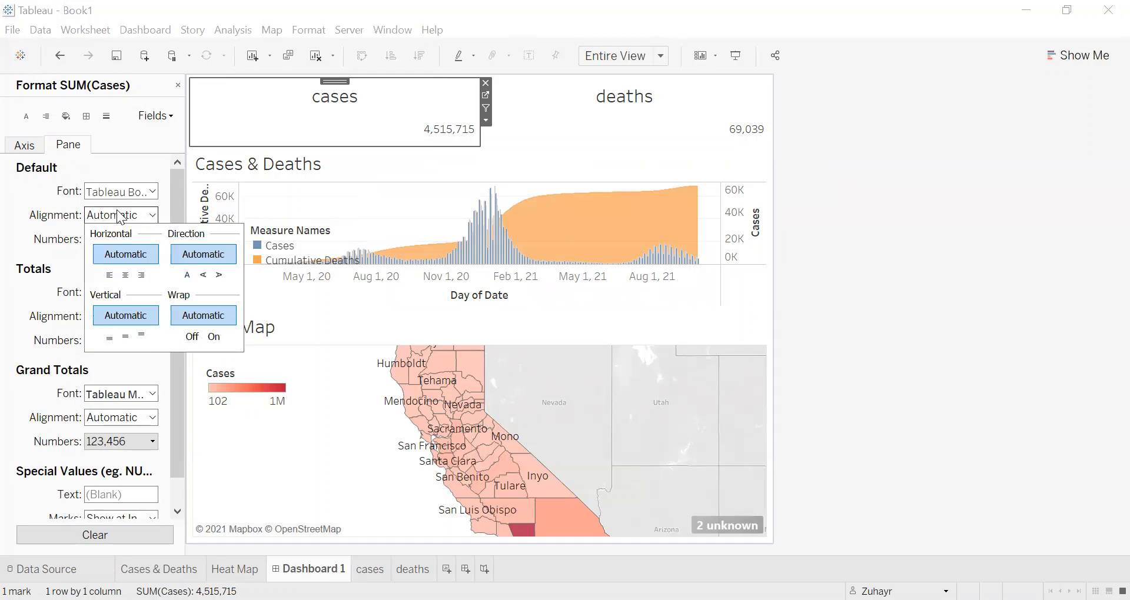
{"action": "left_click", "coordinate": [125, 274]}
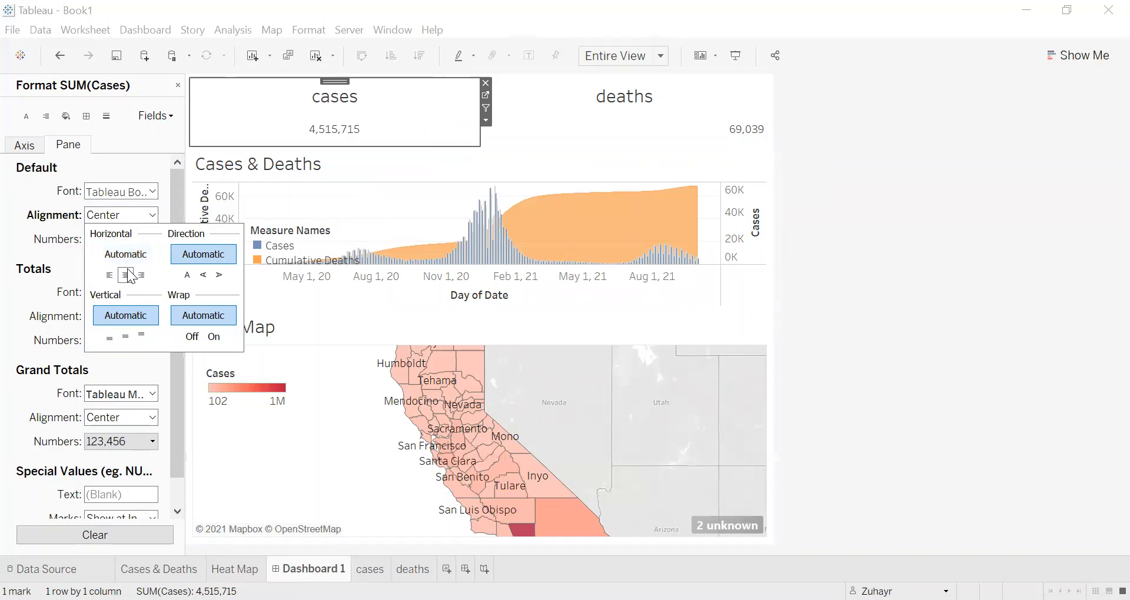
{"action": "left_click", "coordinate": [851, 129]}
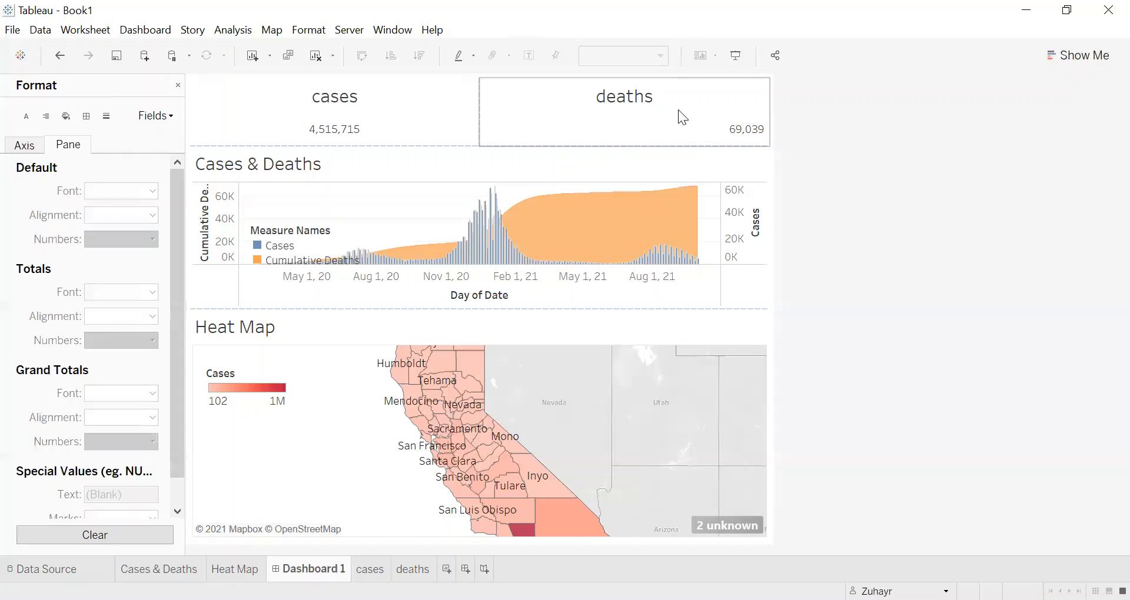
Step: Format the SUM(Deaths) field of the deaths sheet with a centered horizontal alignment for its pane values
{"action": "left_click", "coordinate": [719, 138]}
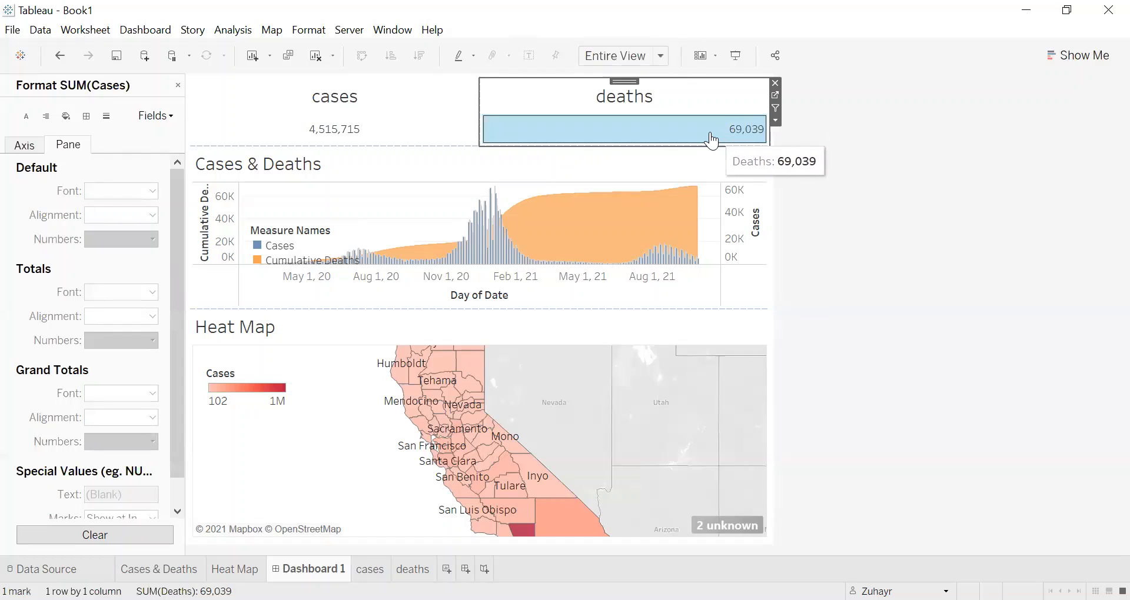
{"action": "left_click", "coordinate": [712, 140]}
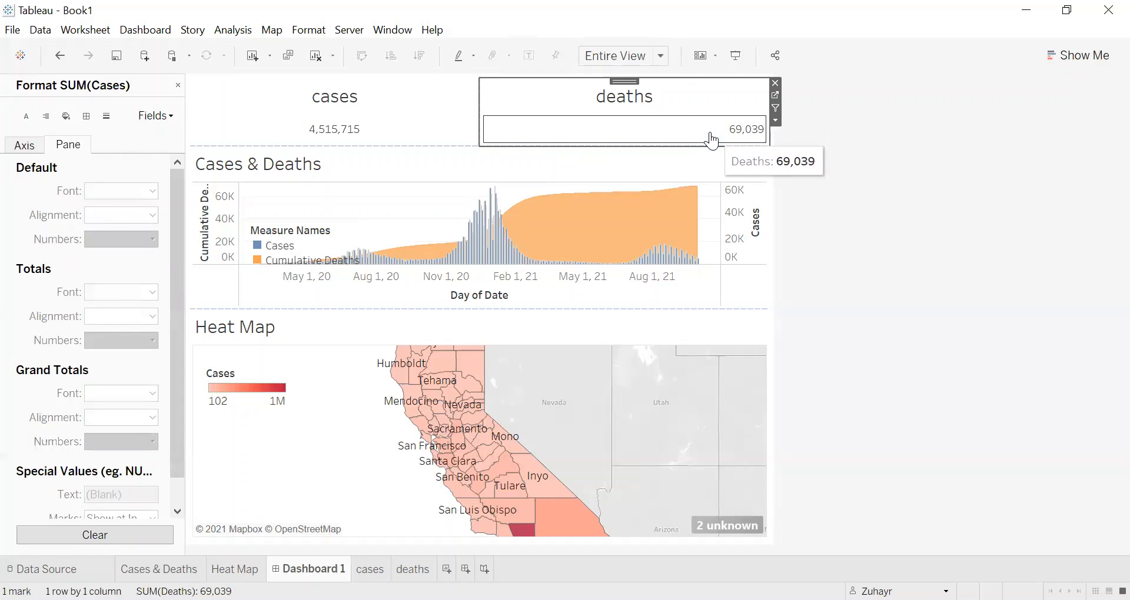
{"action": "left_click", "coordinate": [178, 86]}
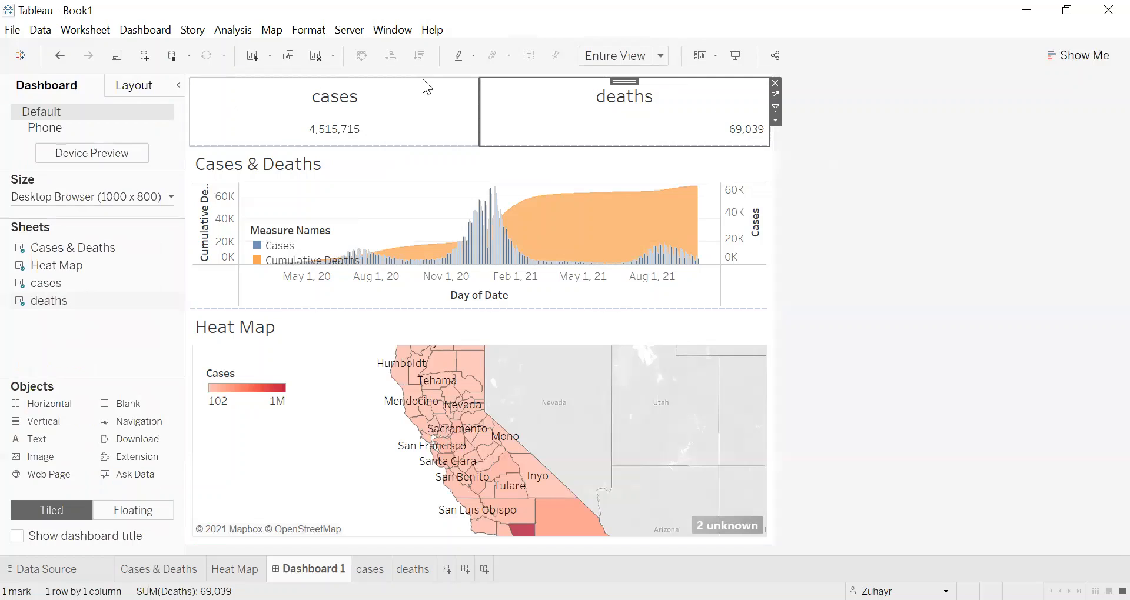
{"action": "right_click", "coordinate": [743, 129]}
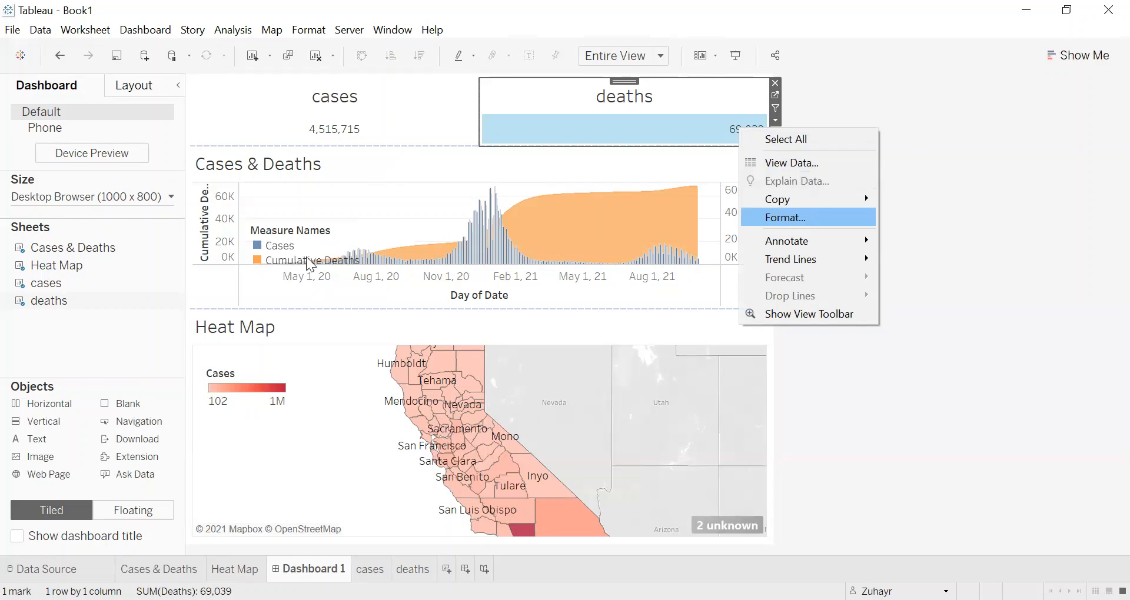
{"action": "left_click", "coordinate": [781, 220]}
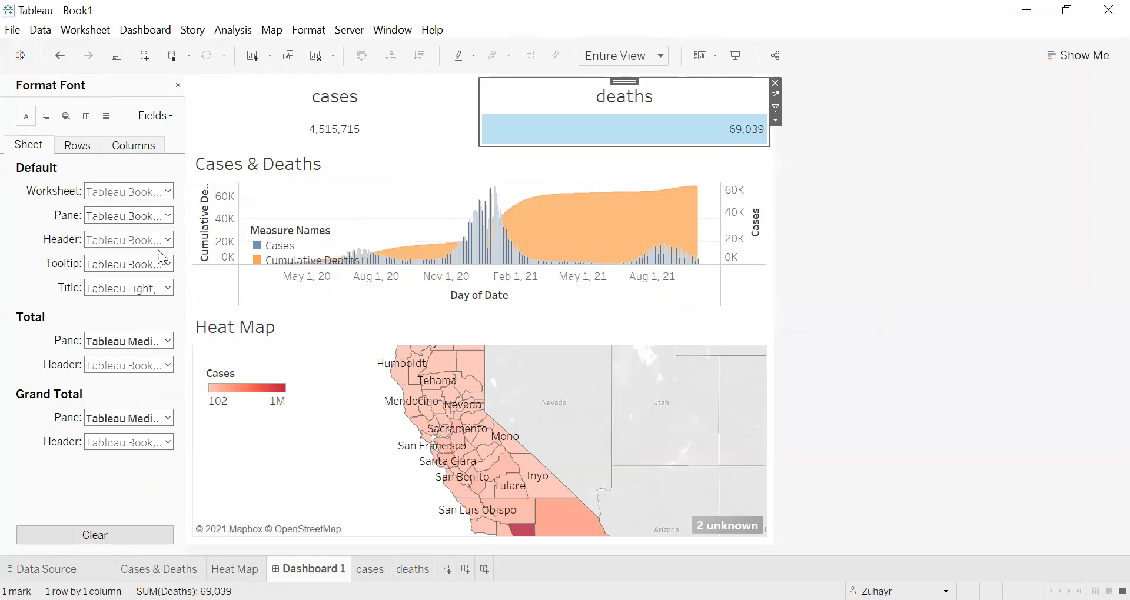
{"action": "left_click", "coordinate": [167, 117]}
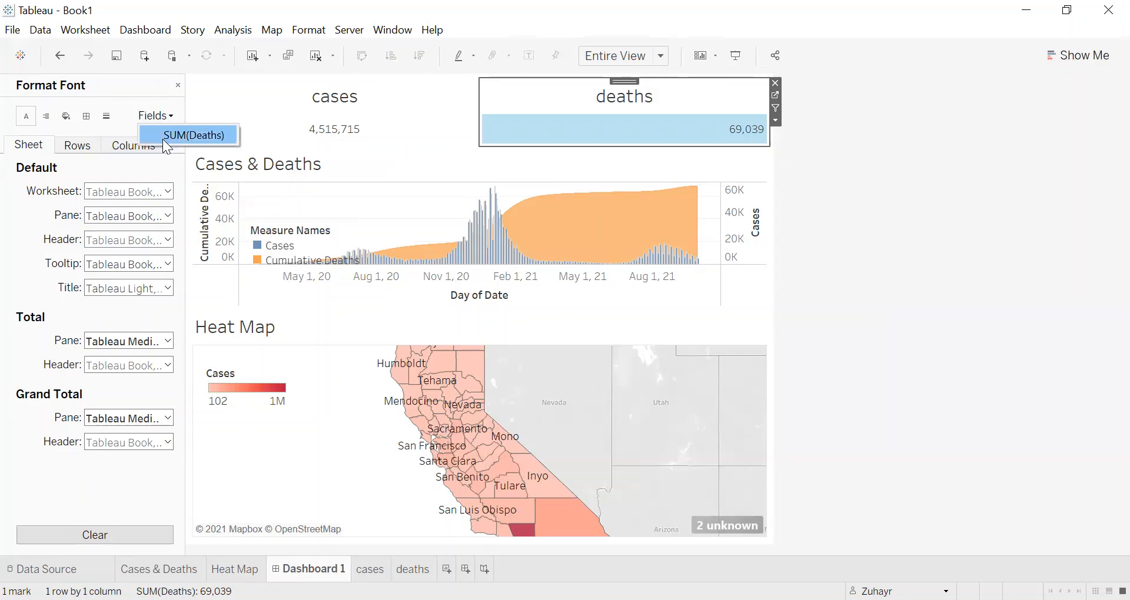
{"action": "left_click", "coordinate": [167, 139]}
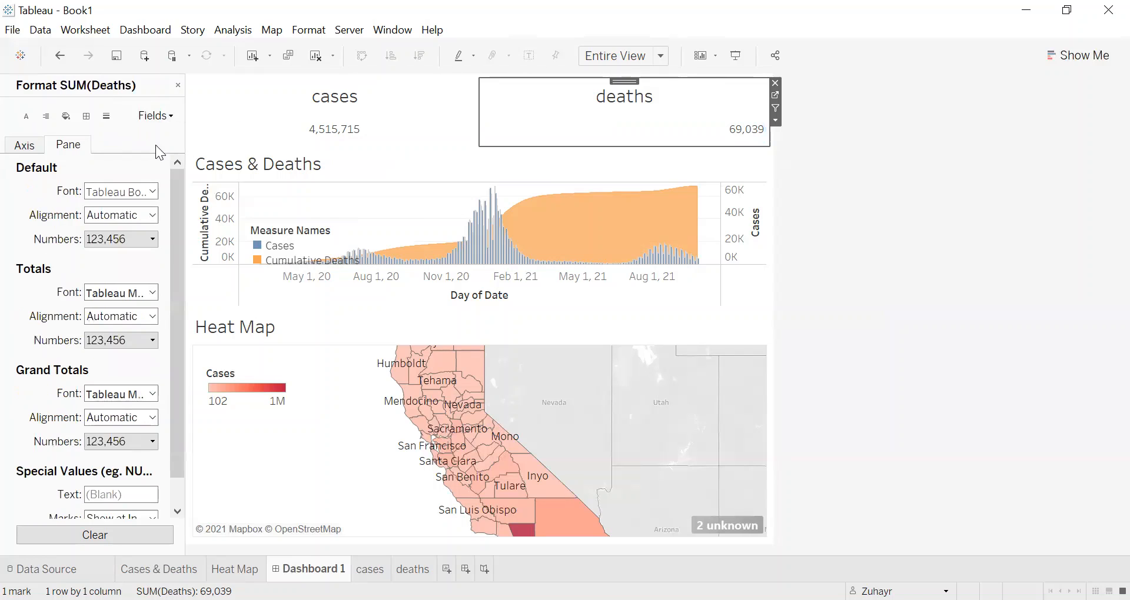
{"action": "left_click", "coordinate": [107, 215]}
{"action": "left_click", "coordinate": [125, 276]}
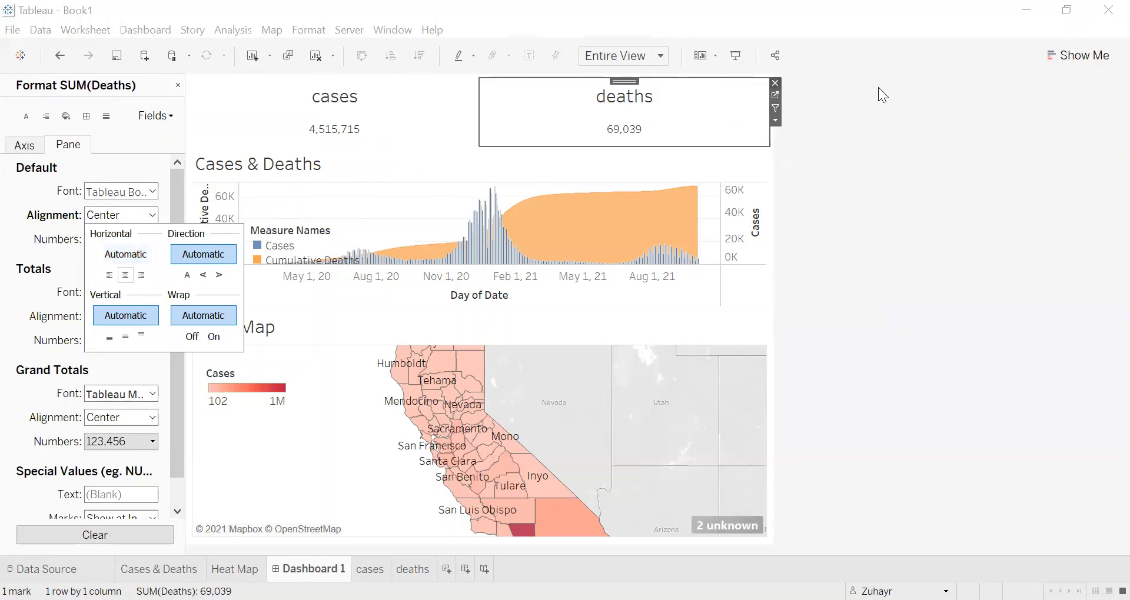
{"action": "left_click", "coordinate": [905, 107]}
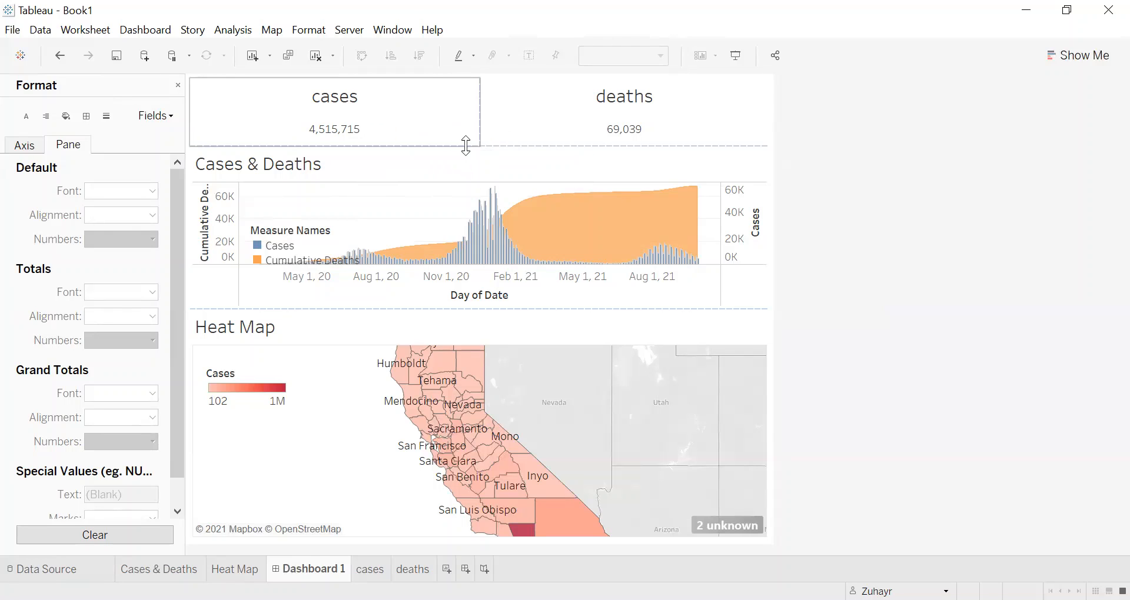
Step: Reduce the height of the cases and deaths row and move the Measure Names legend into the empty upper area of the Cases & Deaths chart
{"action": "left_click_drag", "start_coordinate": [464, 143], "coordinate": [466, 129]}
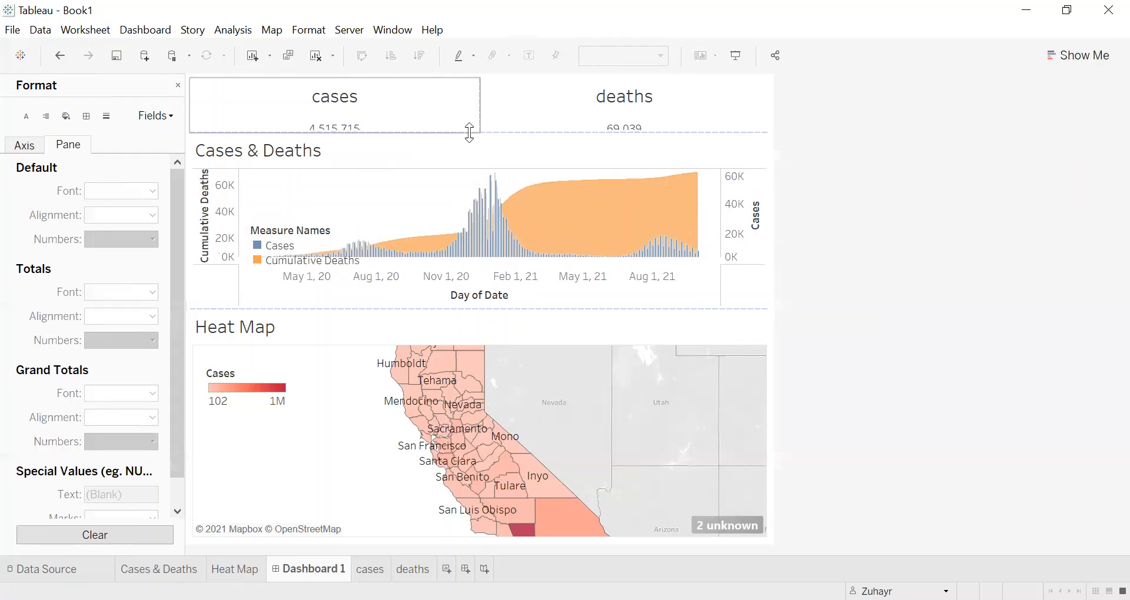
{"action": "left_click", "coordinate": [317, 234]}
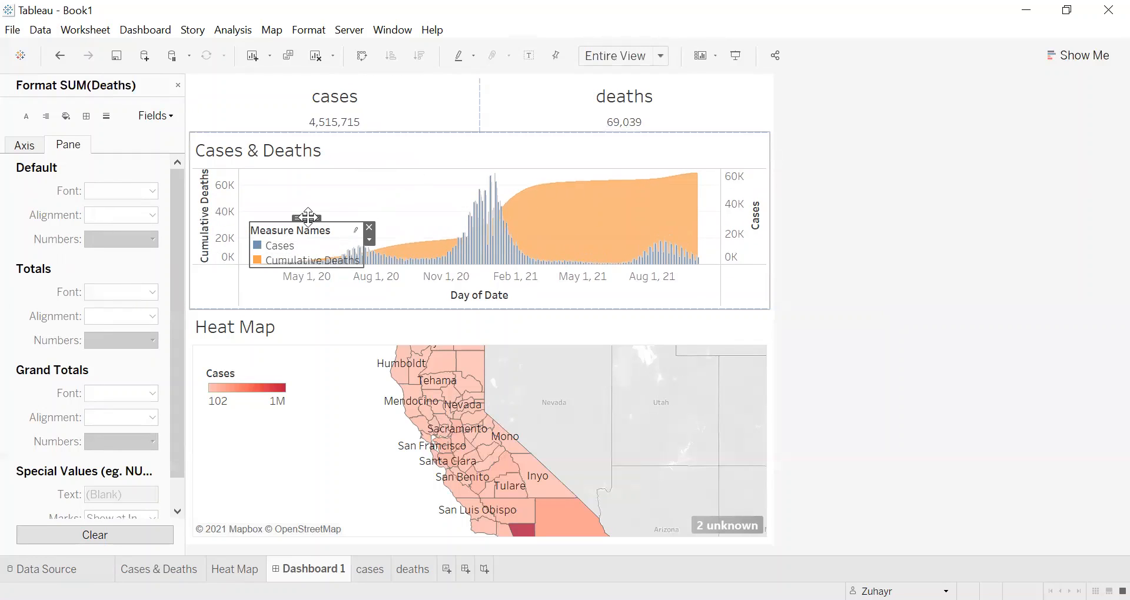
{"action": "left_click_drag", "start_coordinate": [308, 216], "coordinate": [325, 188]}
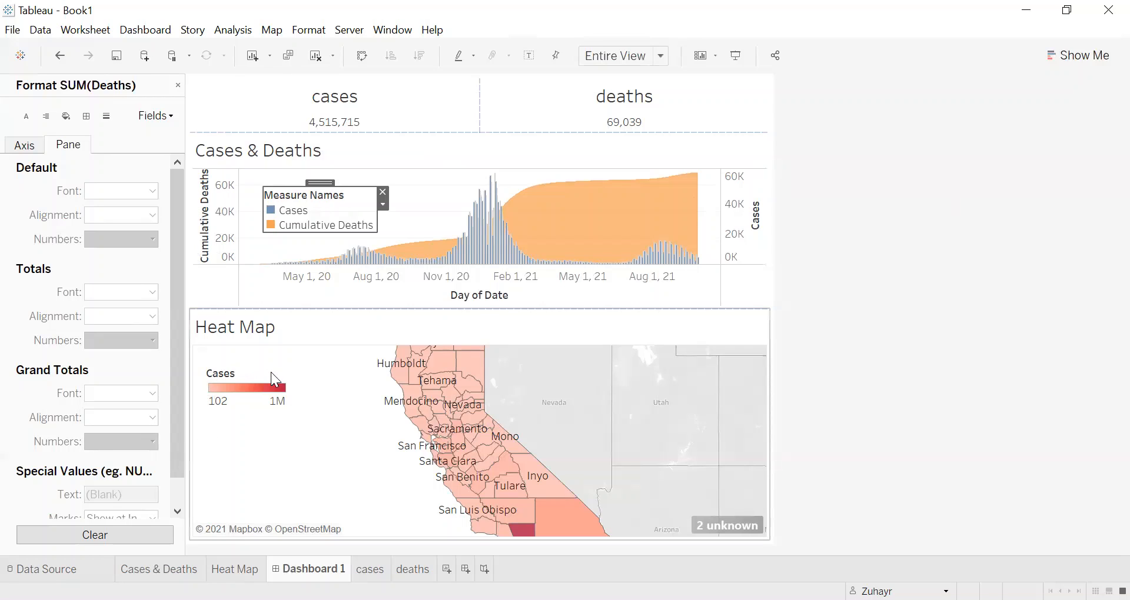
Step: Zoom out the Heat Map on the dashboard to bring more of California into its frame
{"action": "scroll", "coordinate": [517, 454], "scroll_direction": "down", "scroll_amount": 2}
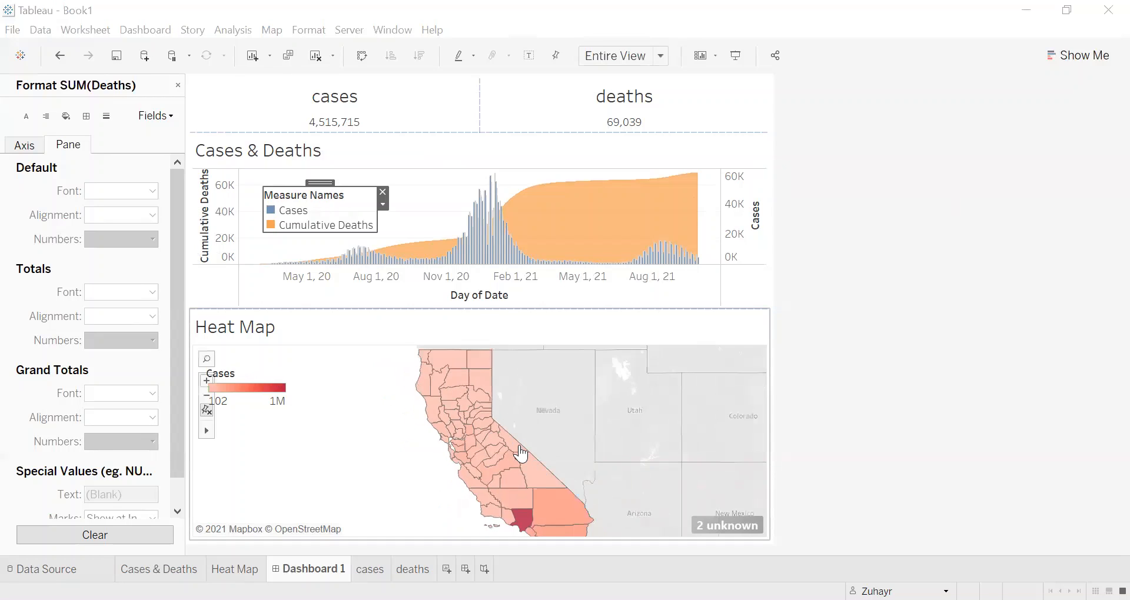